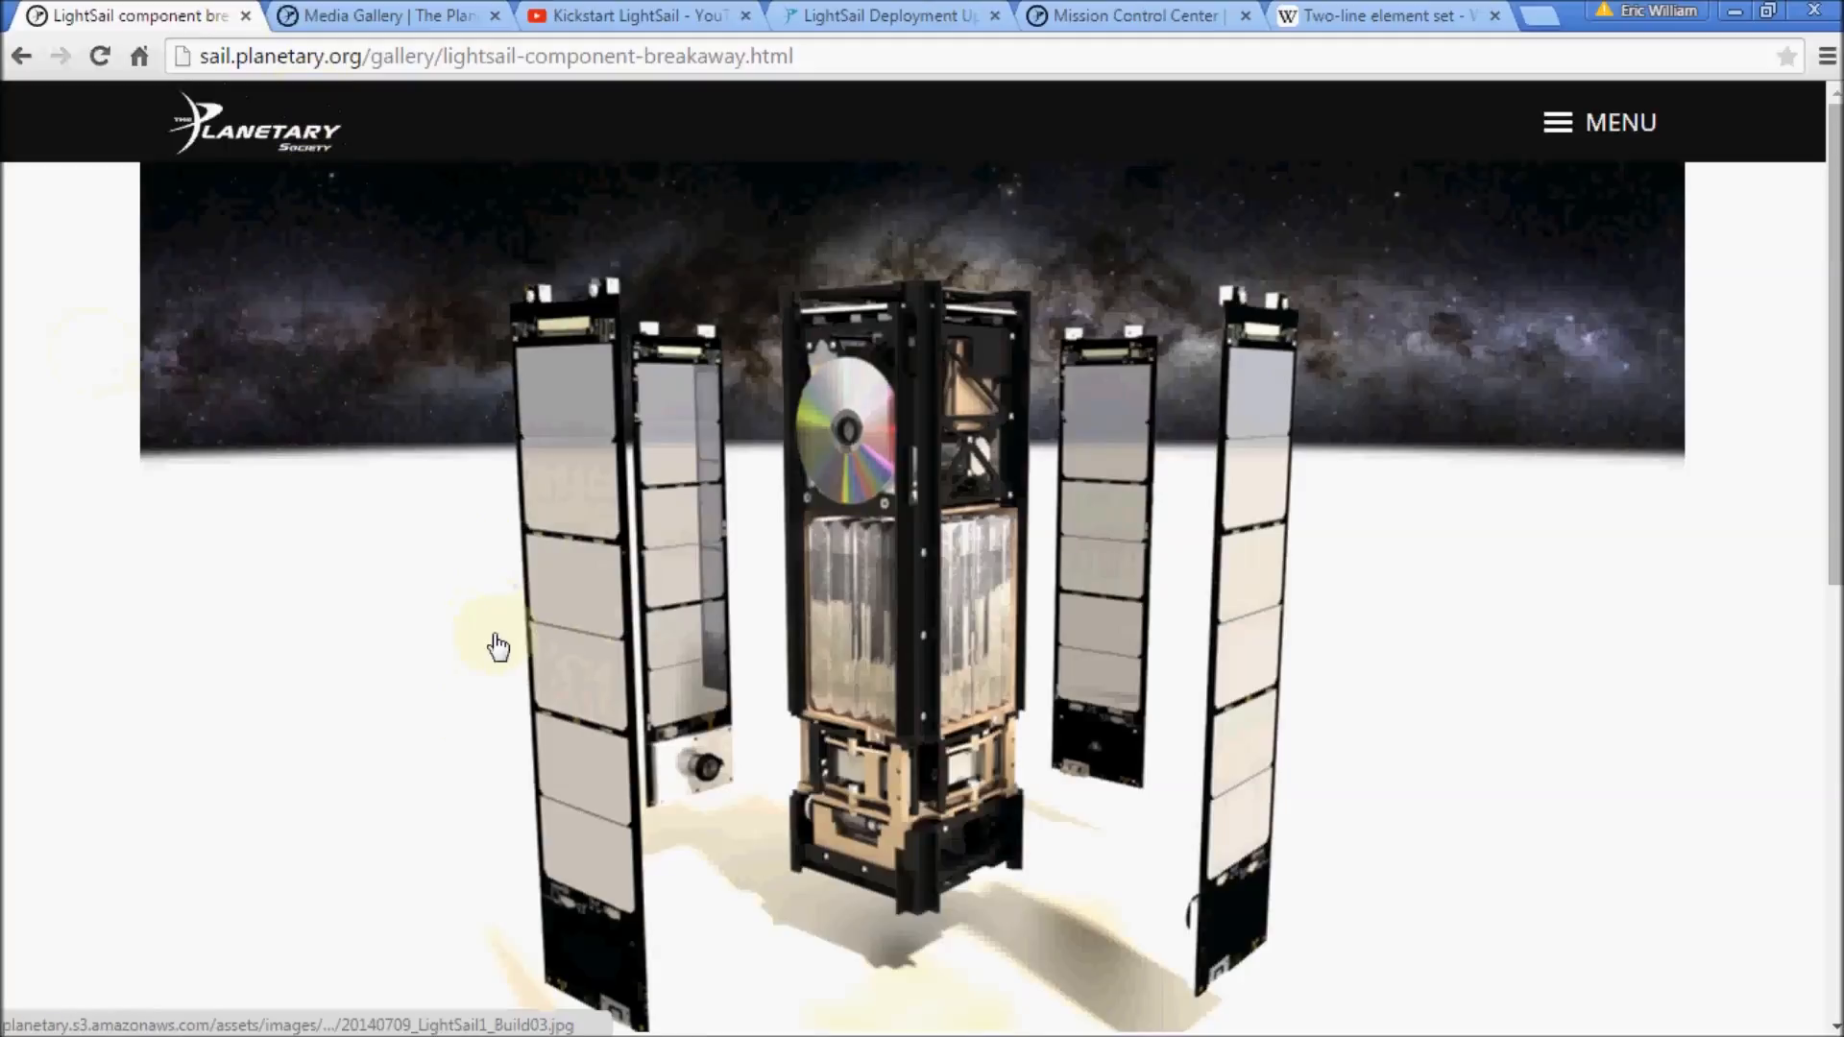
{"action": "scroll", "coordinate": [497, 645], "scroll_direction": "down", "scroll_amount": 2}
{"action": "scroll", "coordinate": [497, 646], "scroll_direction": "down", "scroll_amount": 1}
{"action": "scroll", "coordinate": [498, 646], "scroll_direction": "up", "scroll_amount": 1}
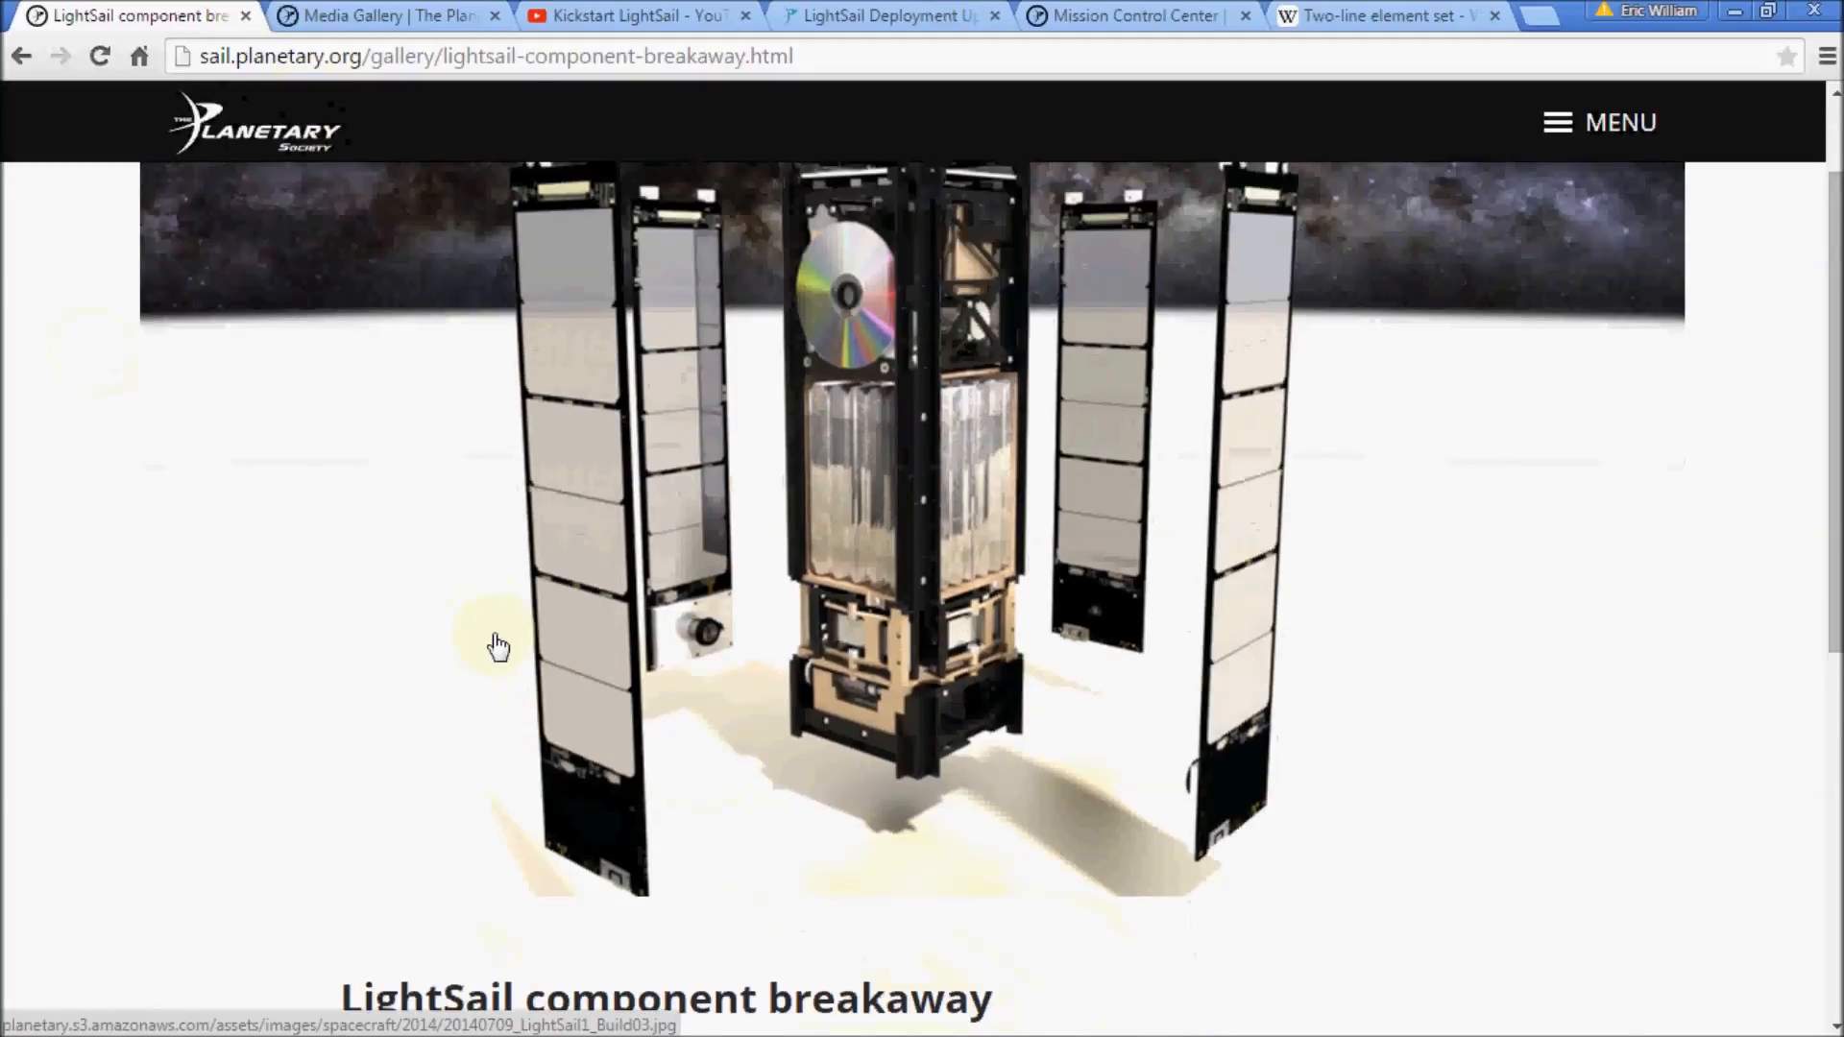
{"action": "scroll", "coordinate": [498, 645], "scroll_direction": "up", "scroll_amount": 2}
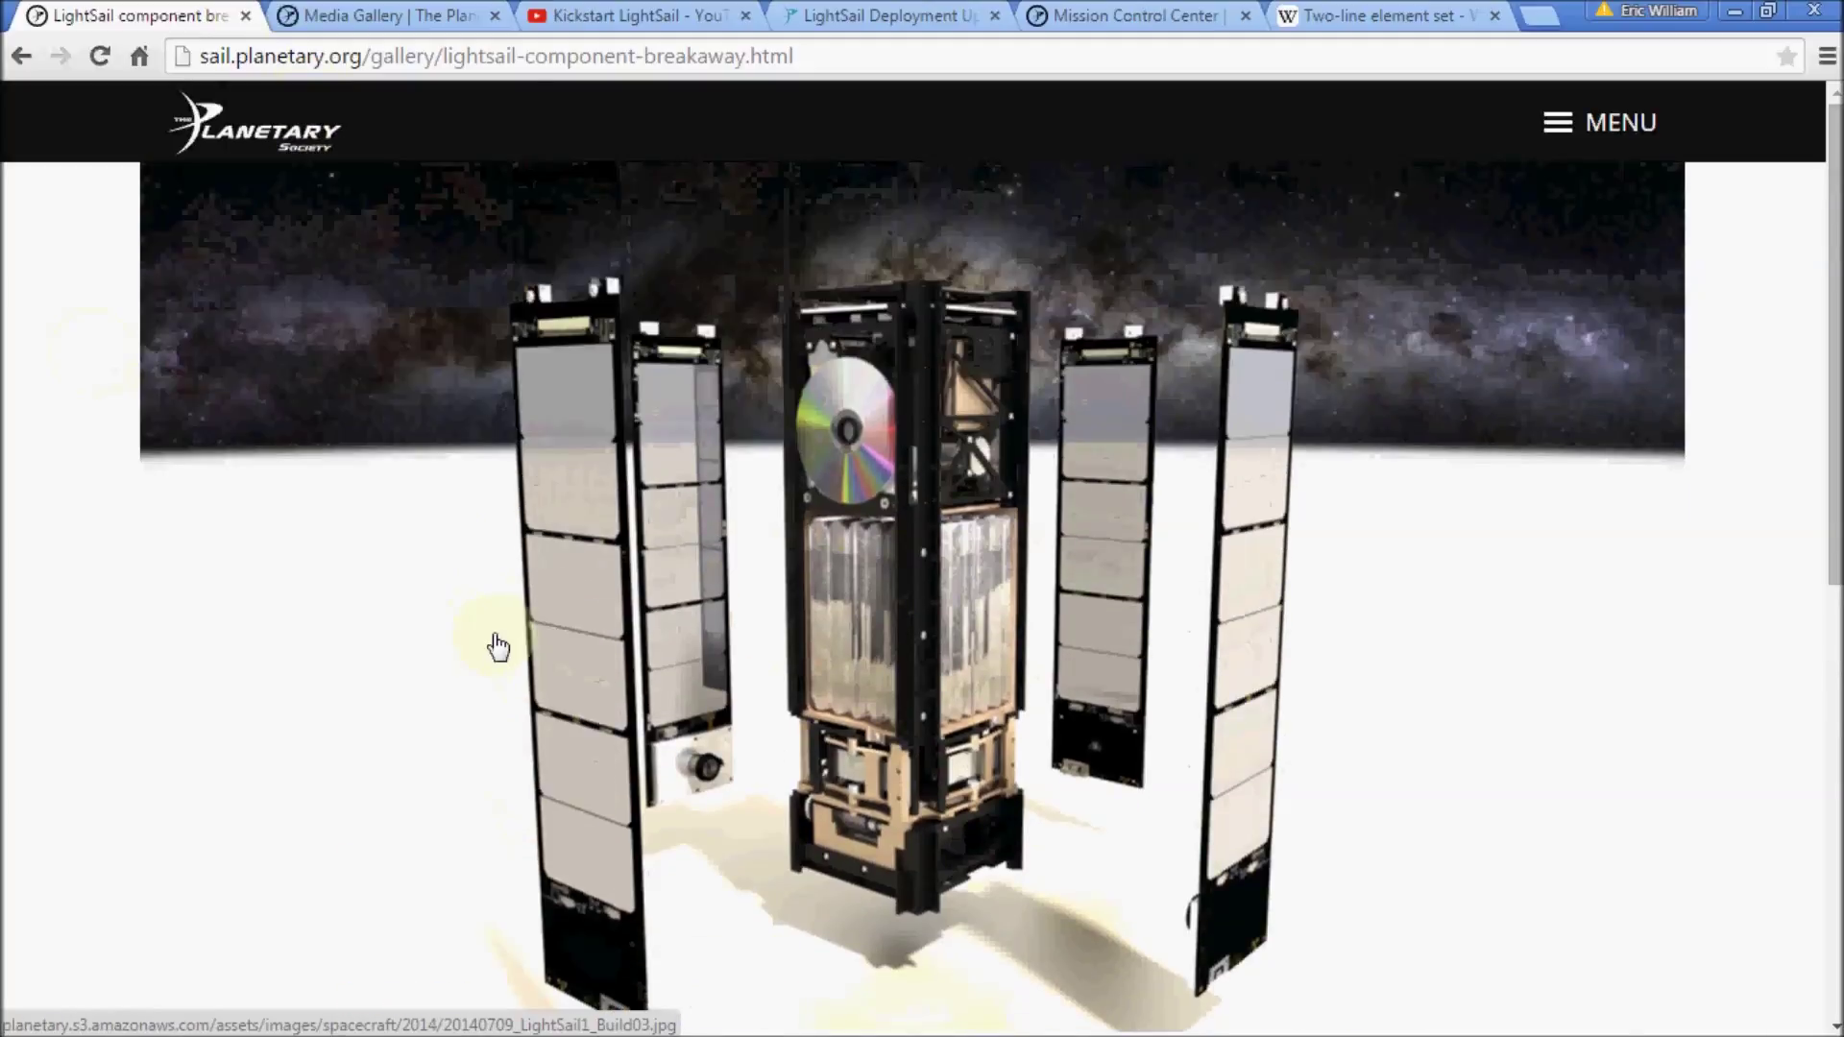
- Browse the LightSail media gallery, then switch to the Kickstart LightSail YouTube video
{"action": "left_click", "coordinate": [358, 11]}
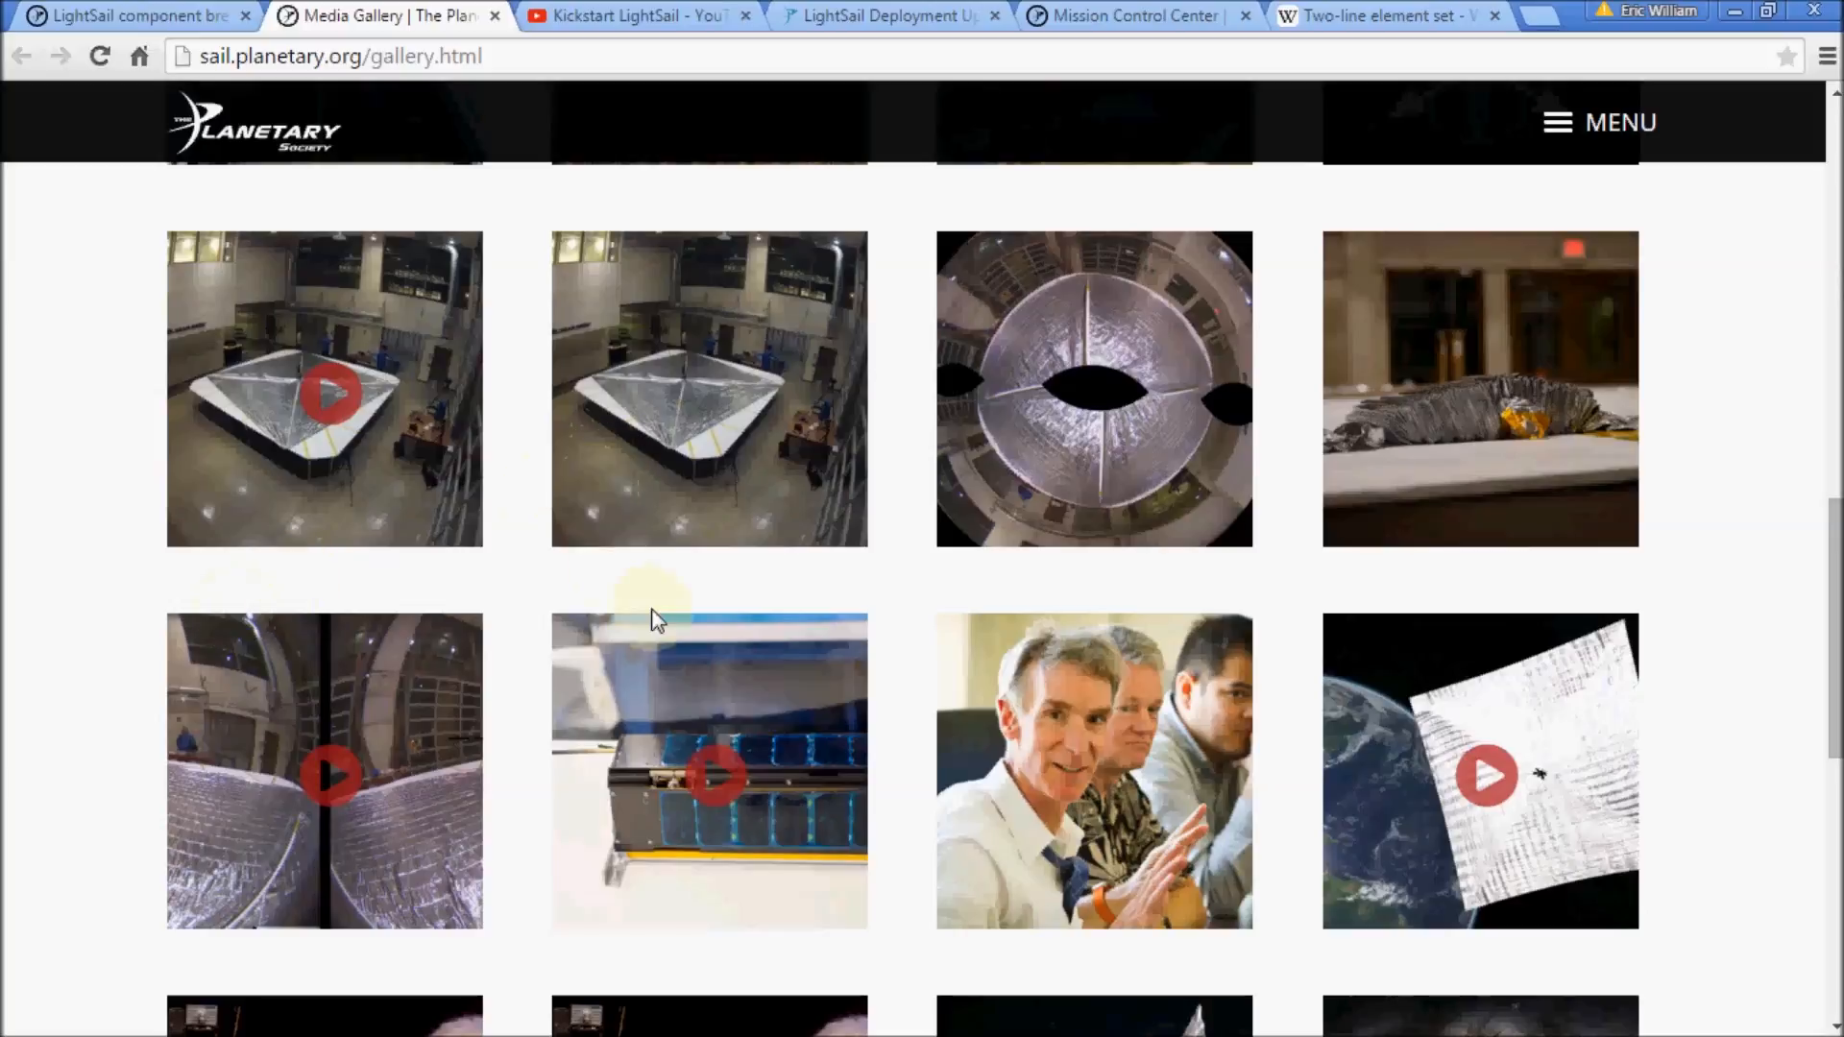
{"action": "scroll", "coordinate": [633, 619], "scroll_direction": "down", "scroll_amount": 4}
{"action": "scroll", "coordinate": [656, 620], "scroll_direction": "down", "scroll_amount": 1}
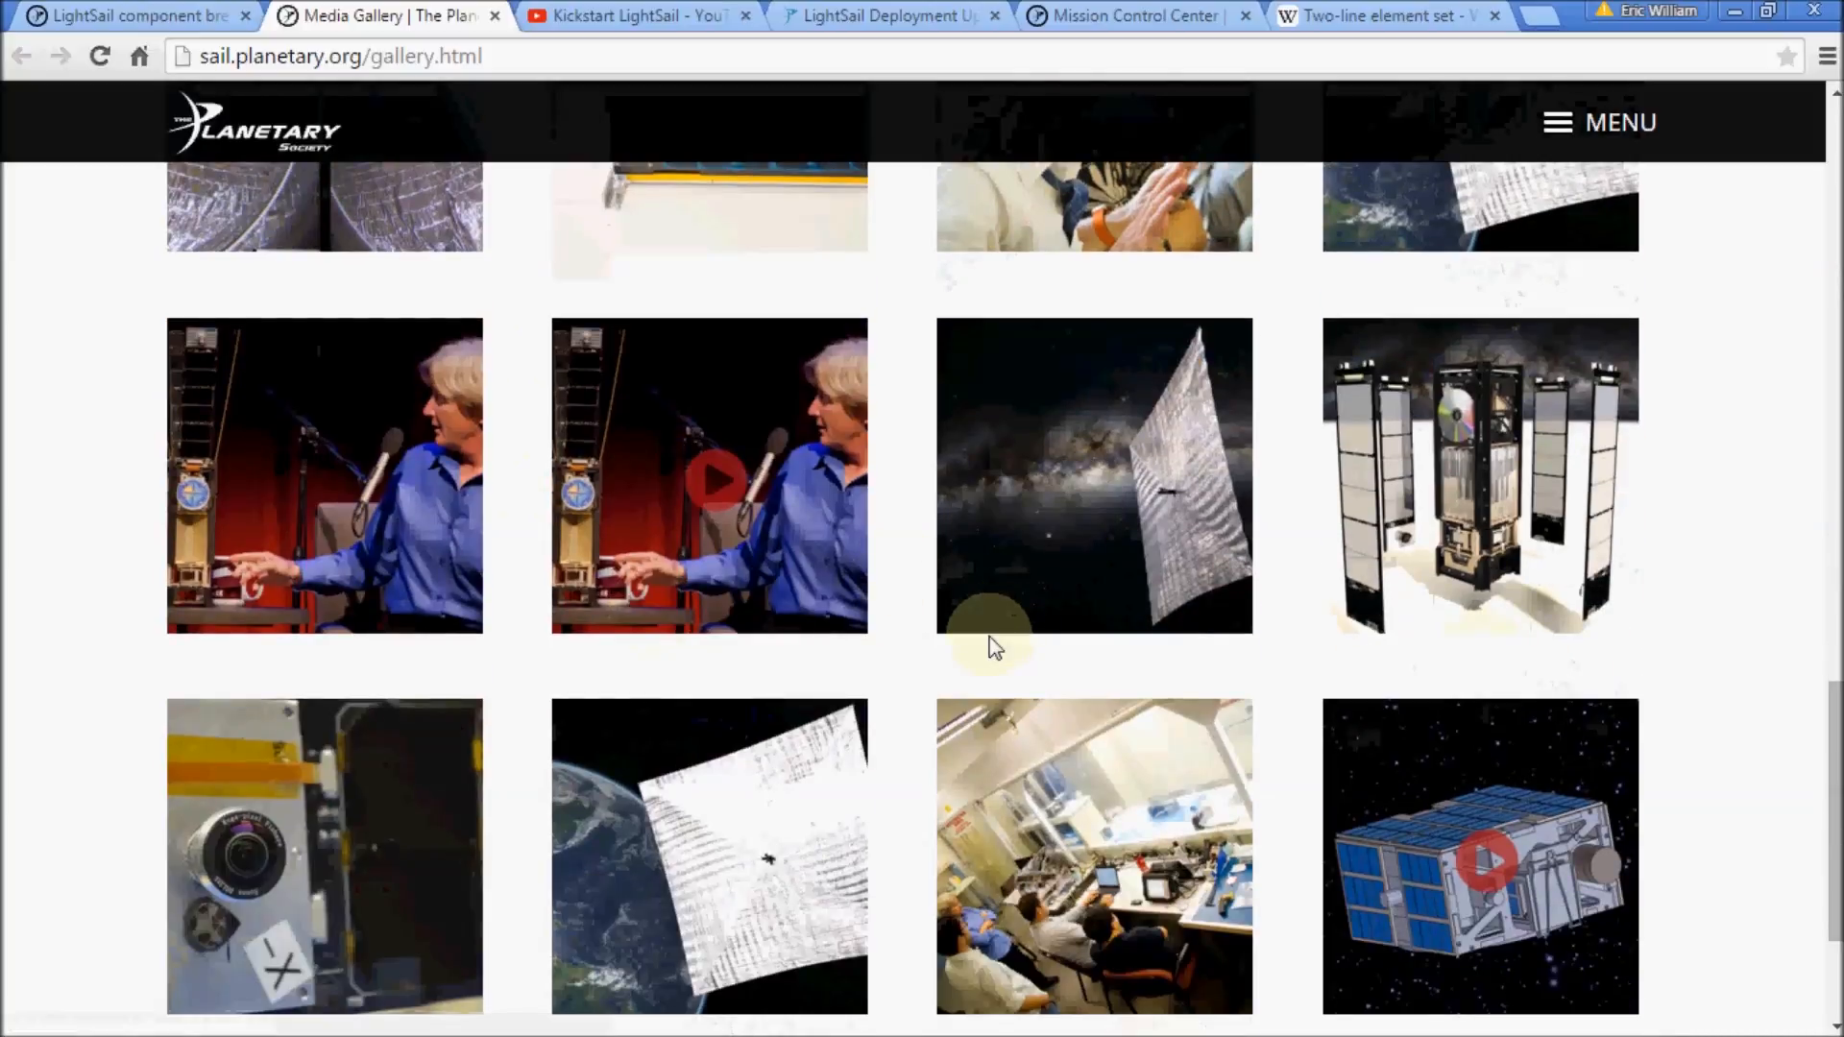
{"action": "scroll", "coordinate": [992, 645], "scroll_direction": "down", "scroll_amount": 1}
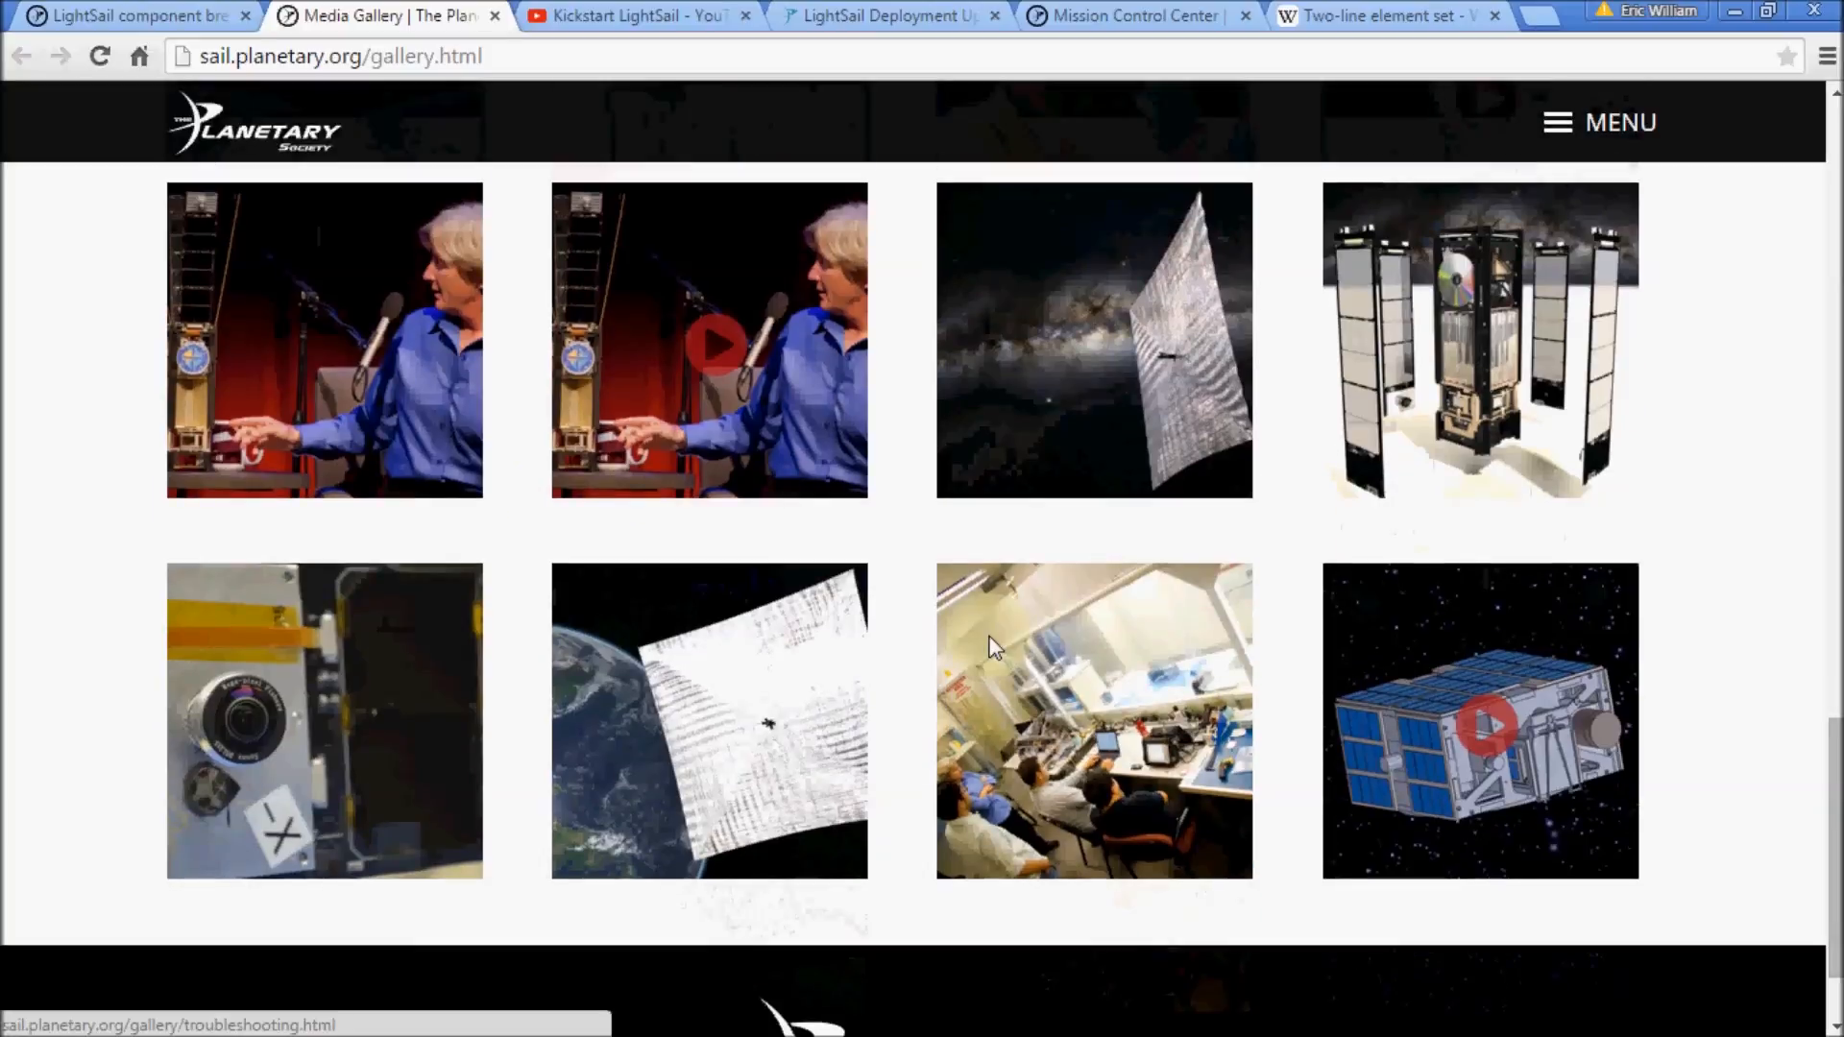
{"action": "scroll", "coordinate": [992, 646], "scroll_direction": "up", "scroll_amount": 4}
{"action": "scroll", "coordinate": [992, 646], "scroll_direction": "up", "scroll_amount": 5}
{"action": "scroll", "coordinate": [991, 646], "scroll_direction": "up", "scroll_amount": 5}
{"action": "scroll", "coordinate": [991, 646], "scroll_direction": "up", "scroll_amount": 2}
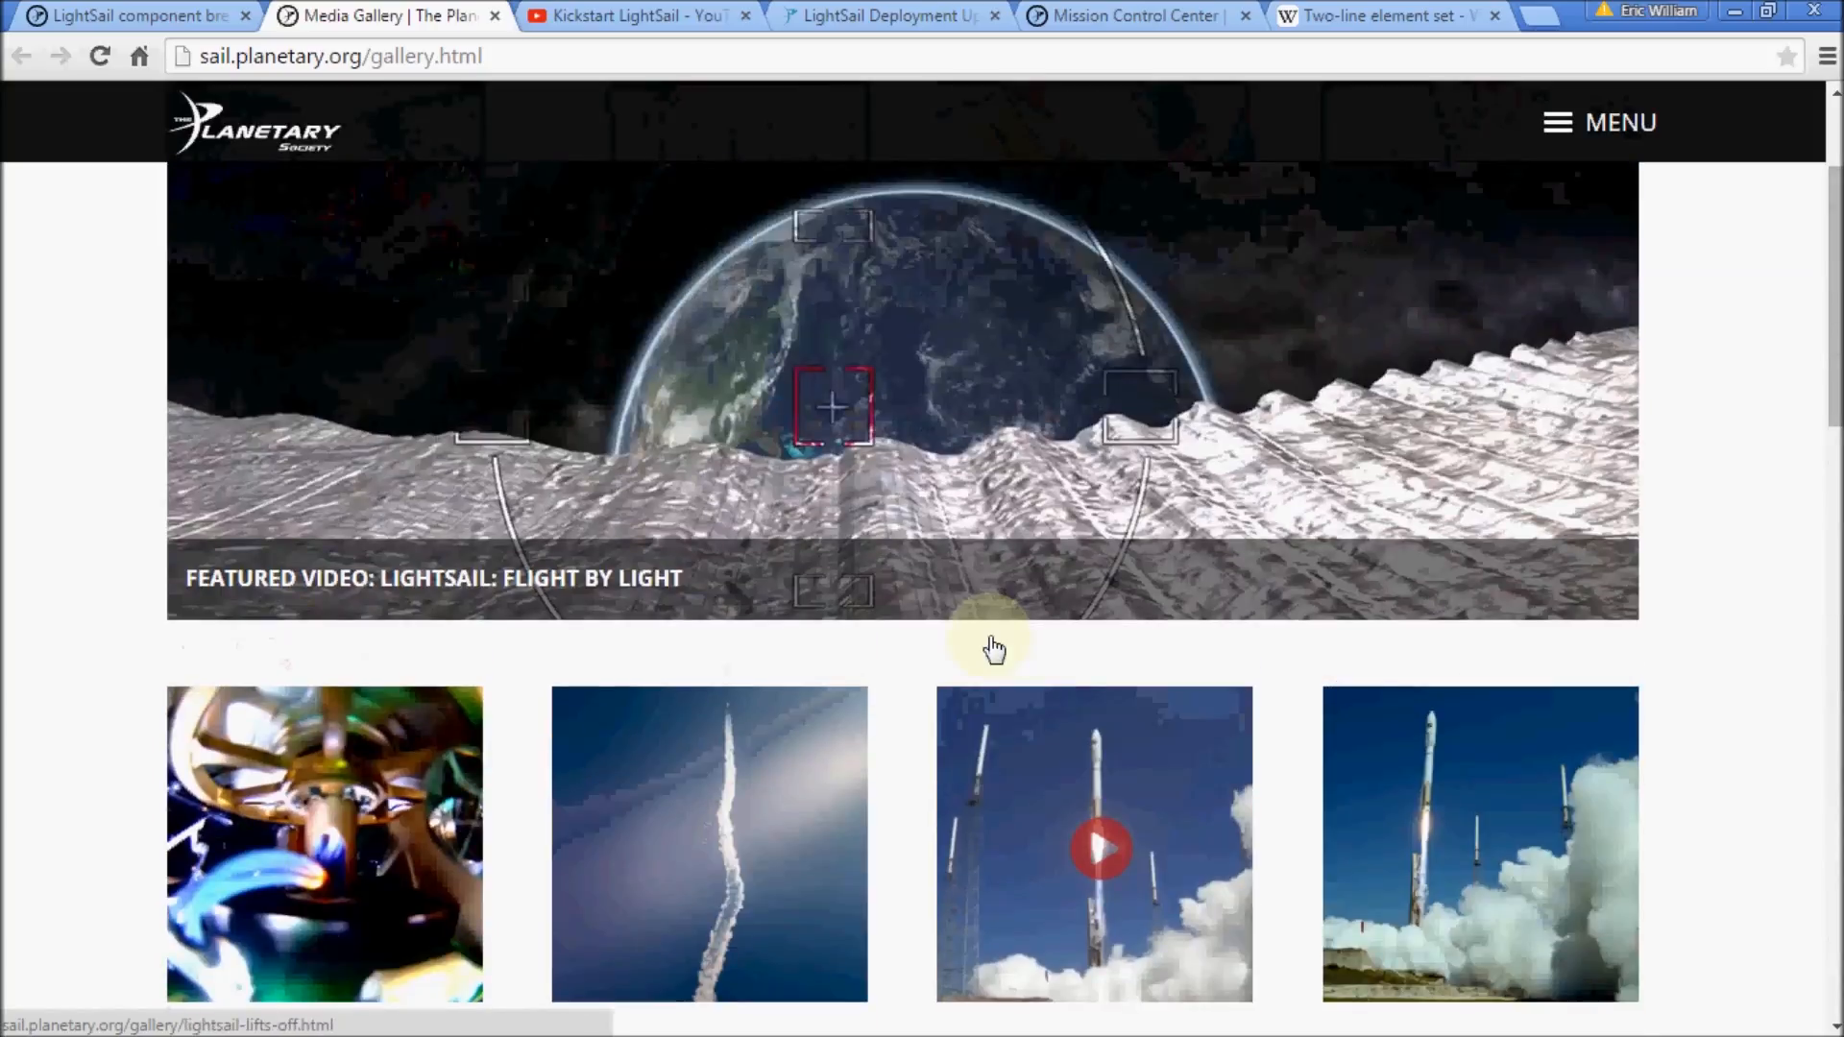
{"action": "key", "text": "ctrl+Tab"}
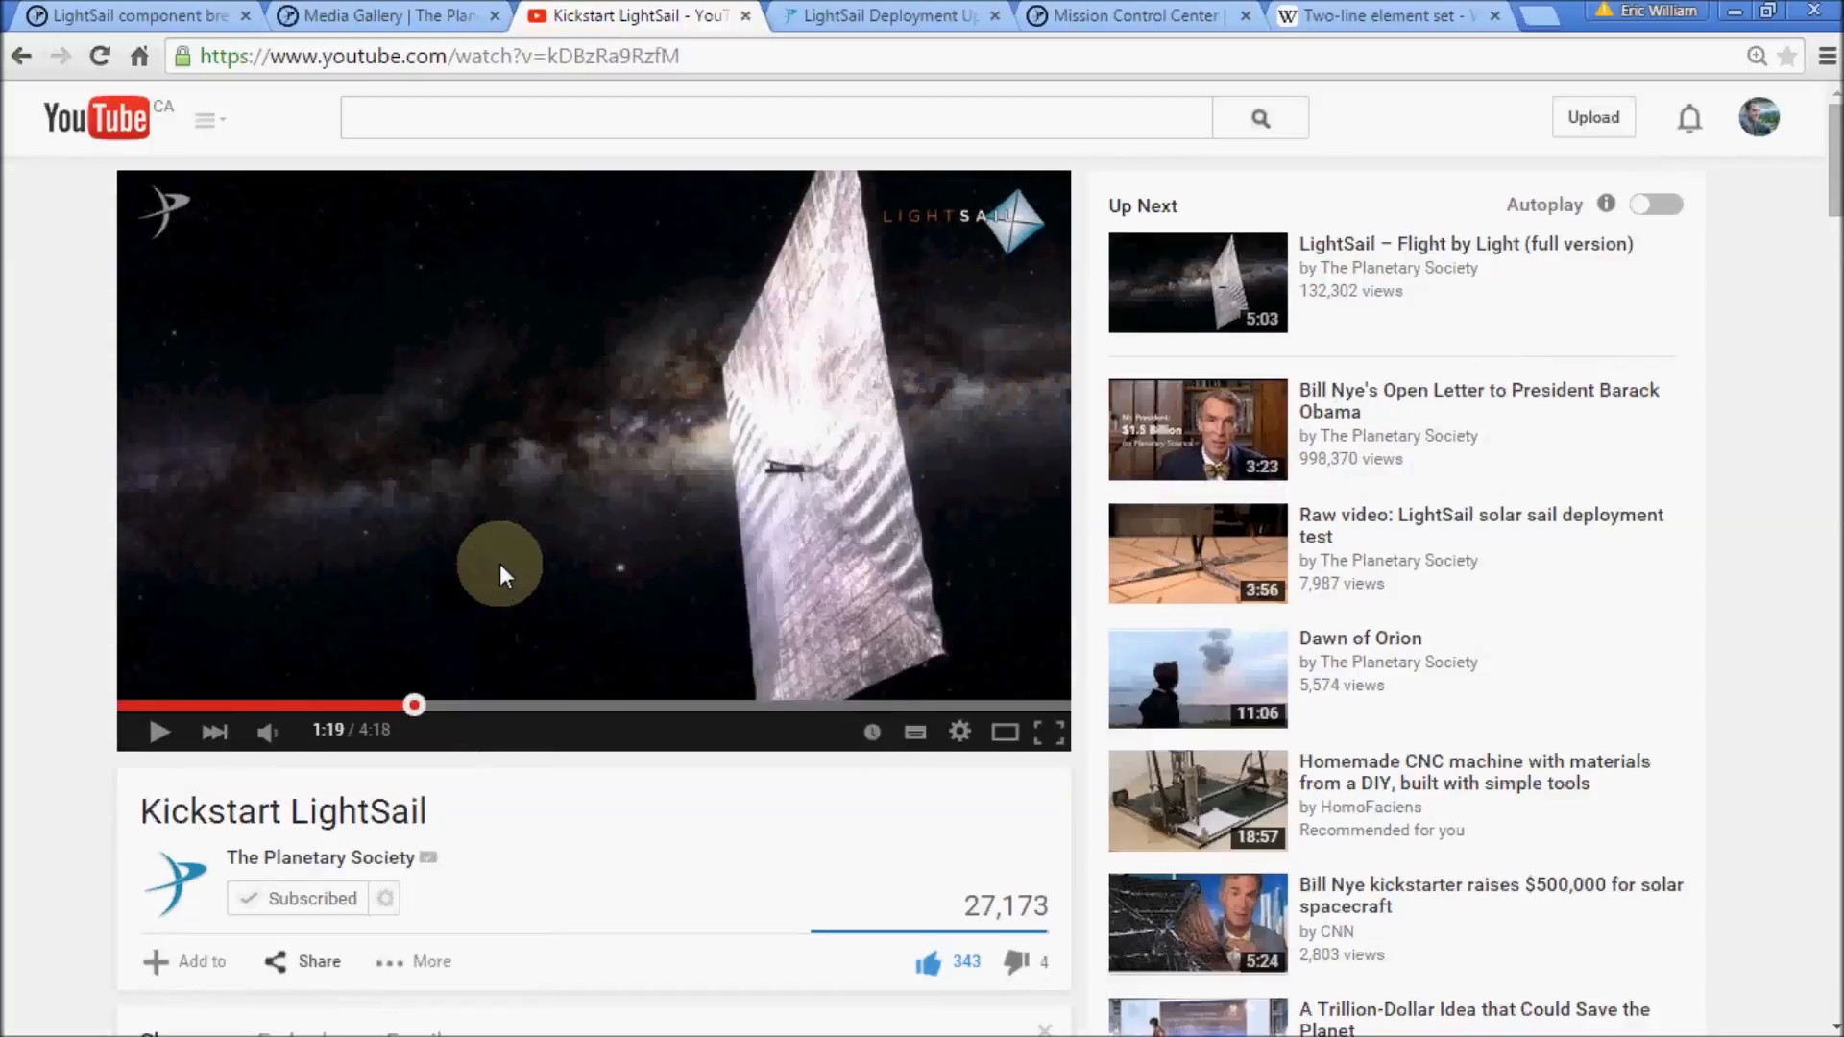
- View the LightSail deployment update post, then the Mission Control Center tracking map
{"action": "left_click", "coordinate": [865, 15]}
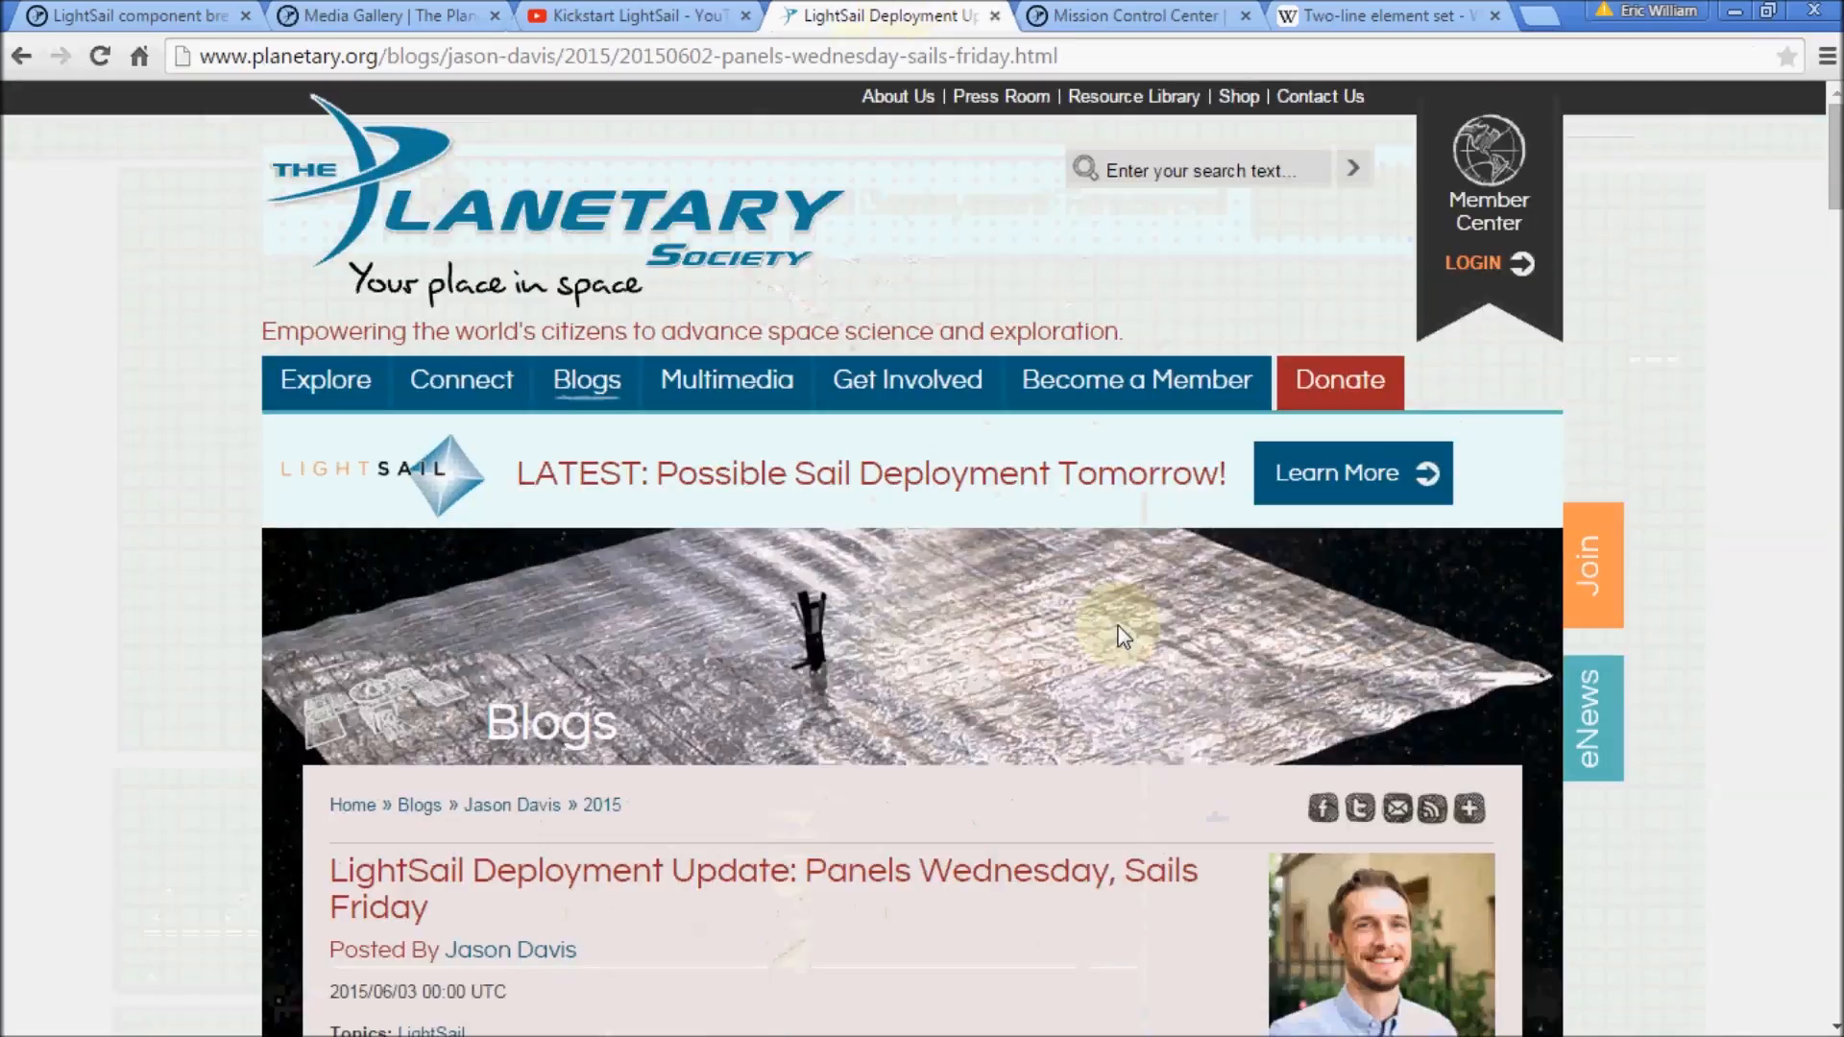
{"action": "scroll", "coordinate": [1123, 634], "scroll_direction": "down", "scroll_amount": 1}
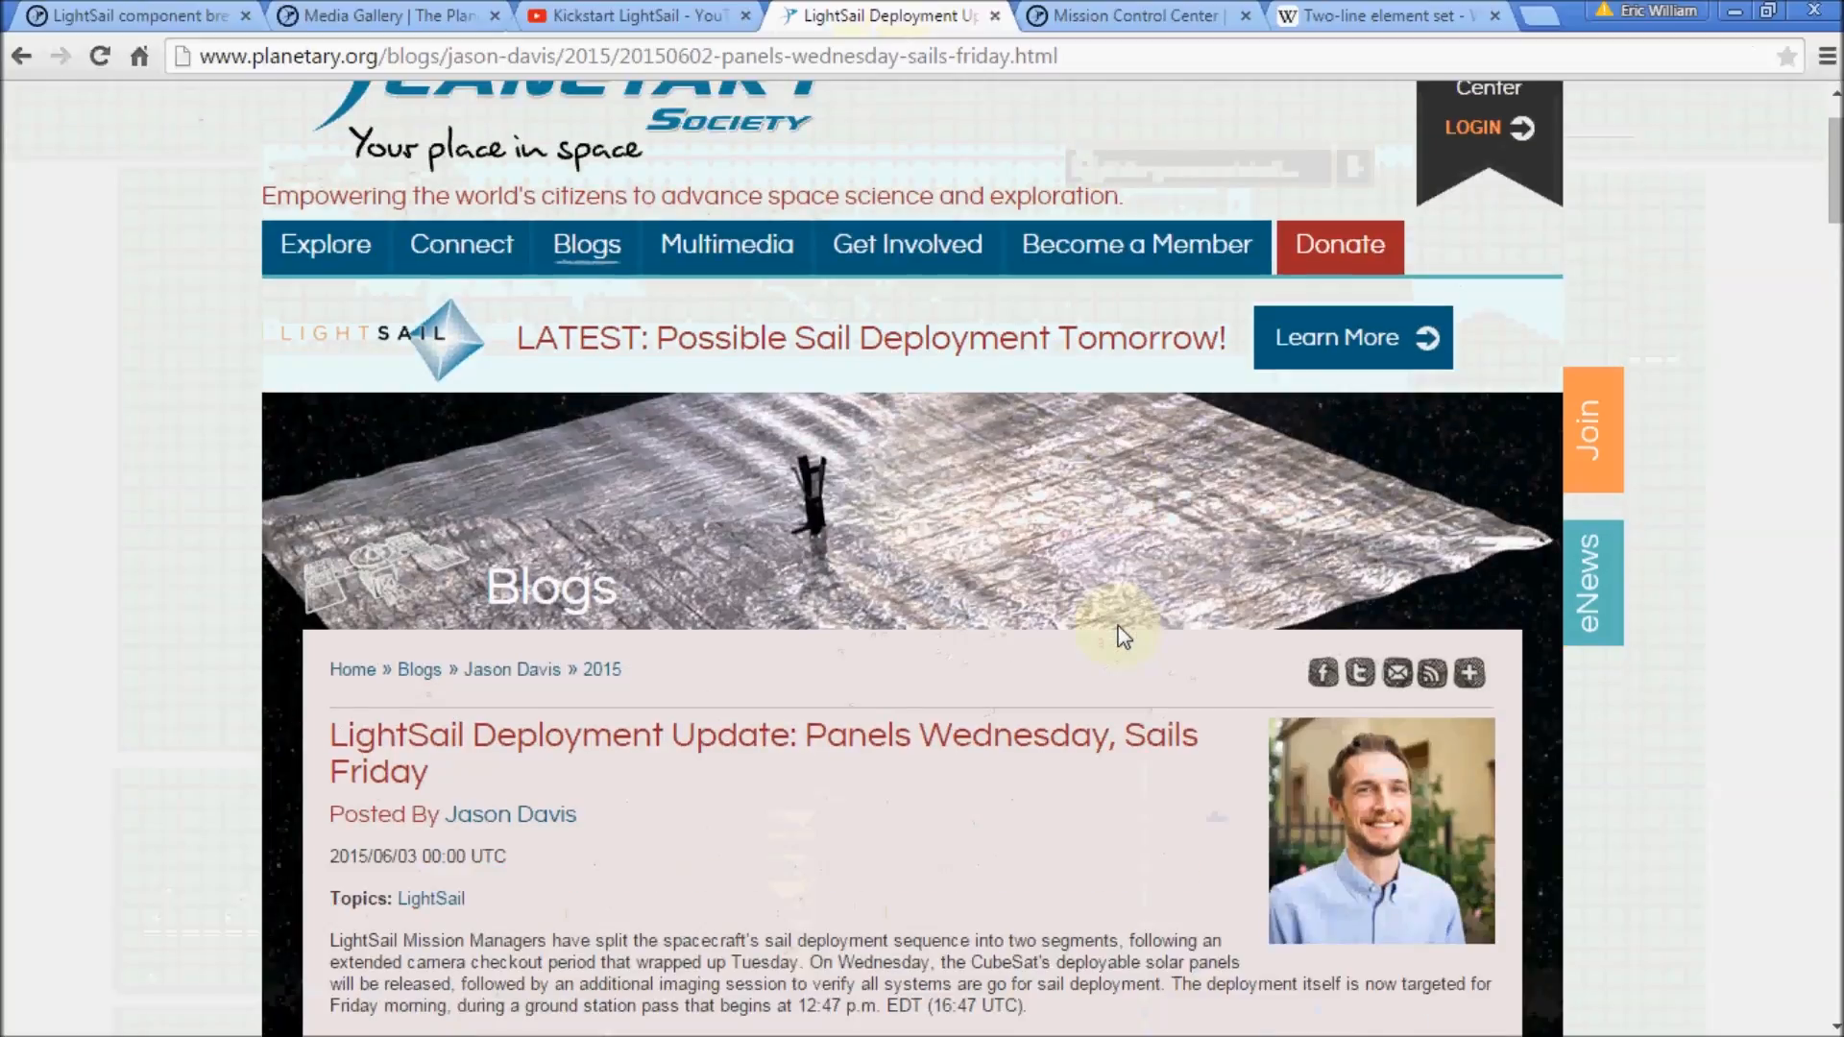
{"action": "scroll", "coordinate": [1122, 635], "scroll_direction": "down", "scroll_amount": 5}
{"action": "scroll", "coordinate": [1157, 638], "scroll_direction": "up", "scroll_amount": 2}
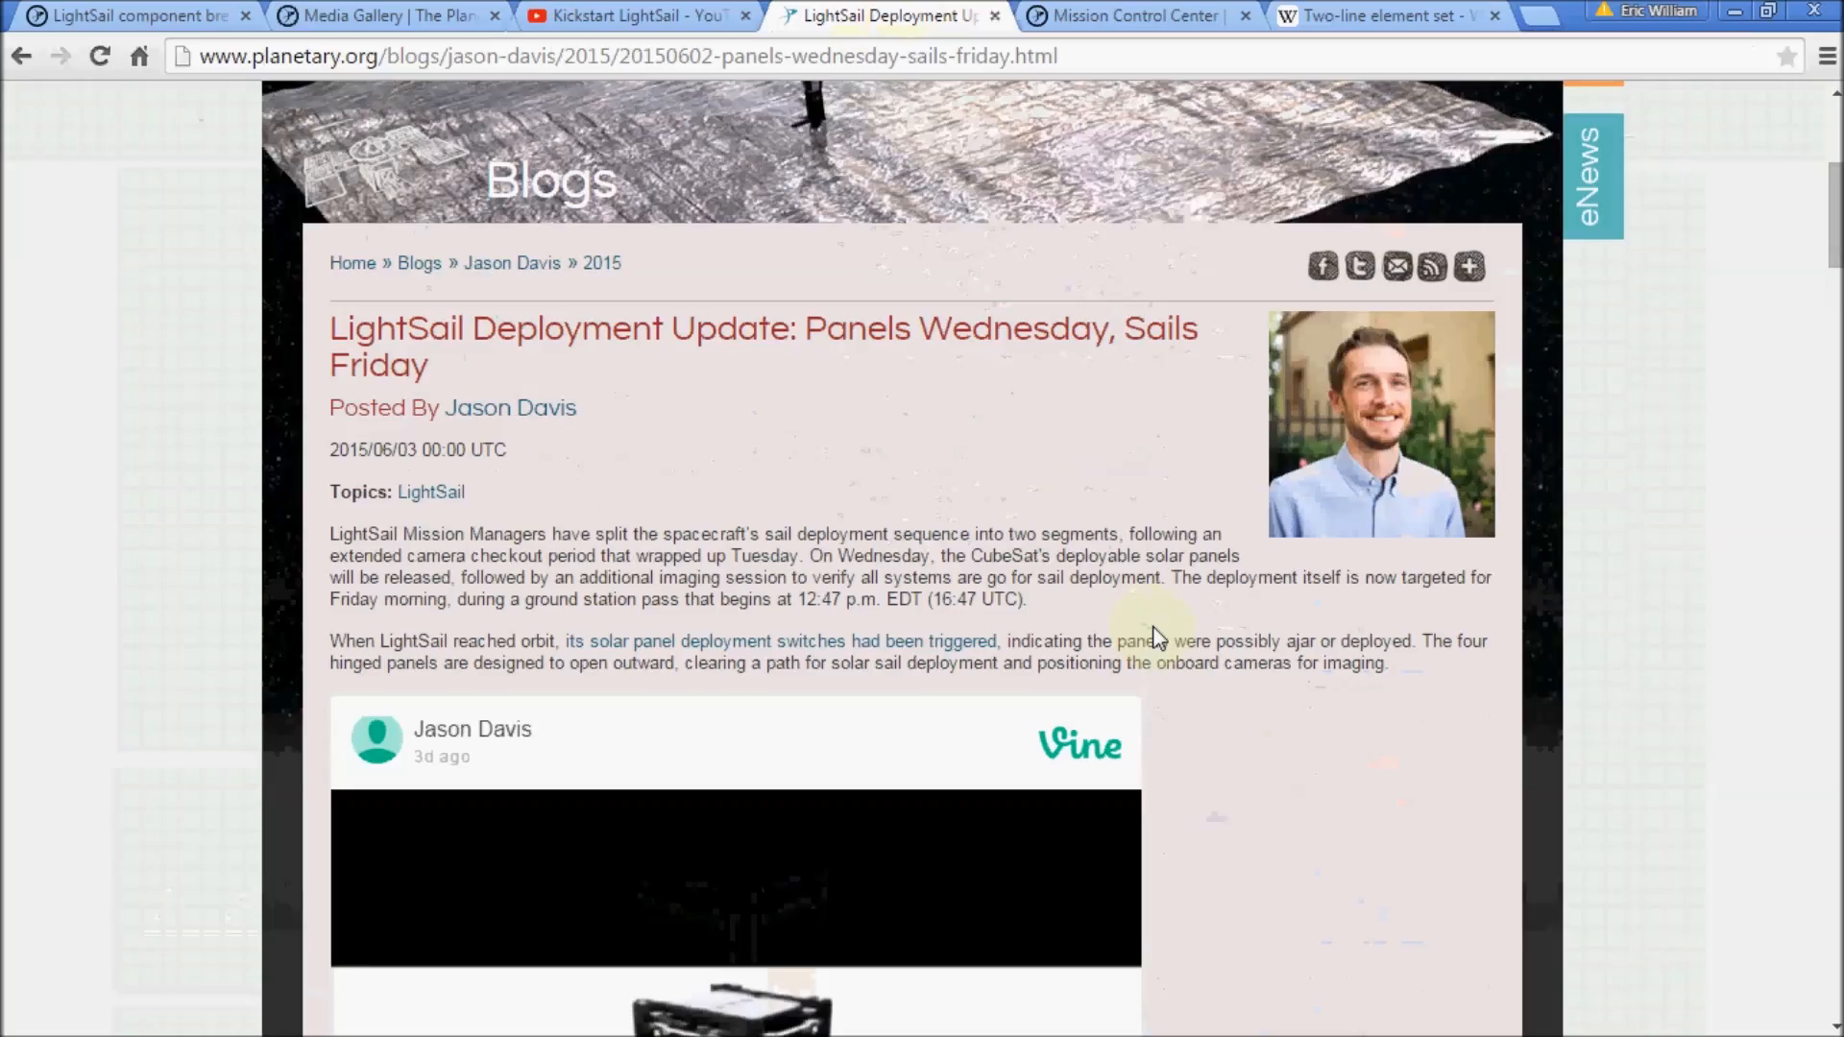
{"action": "left_click", "coordinate": [1165, 14]}
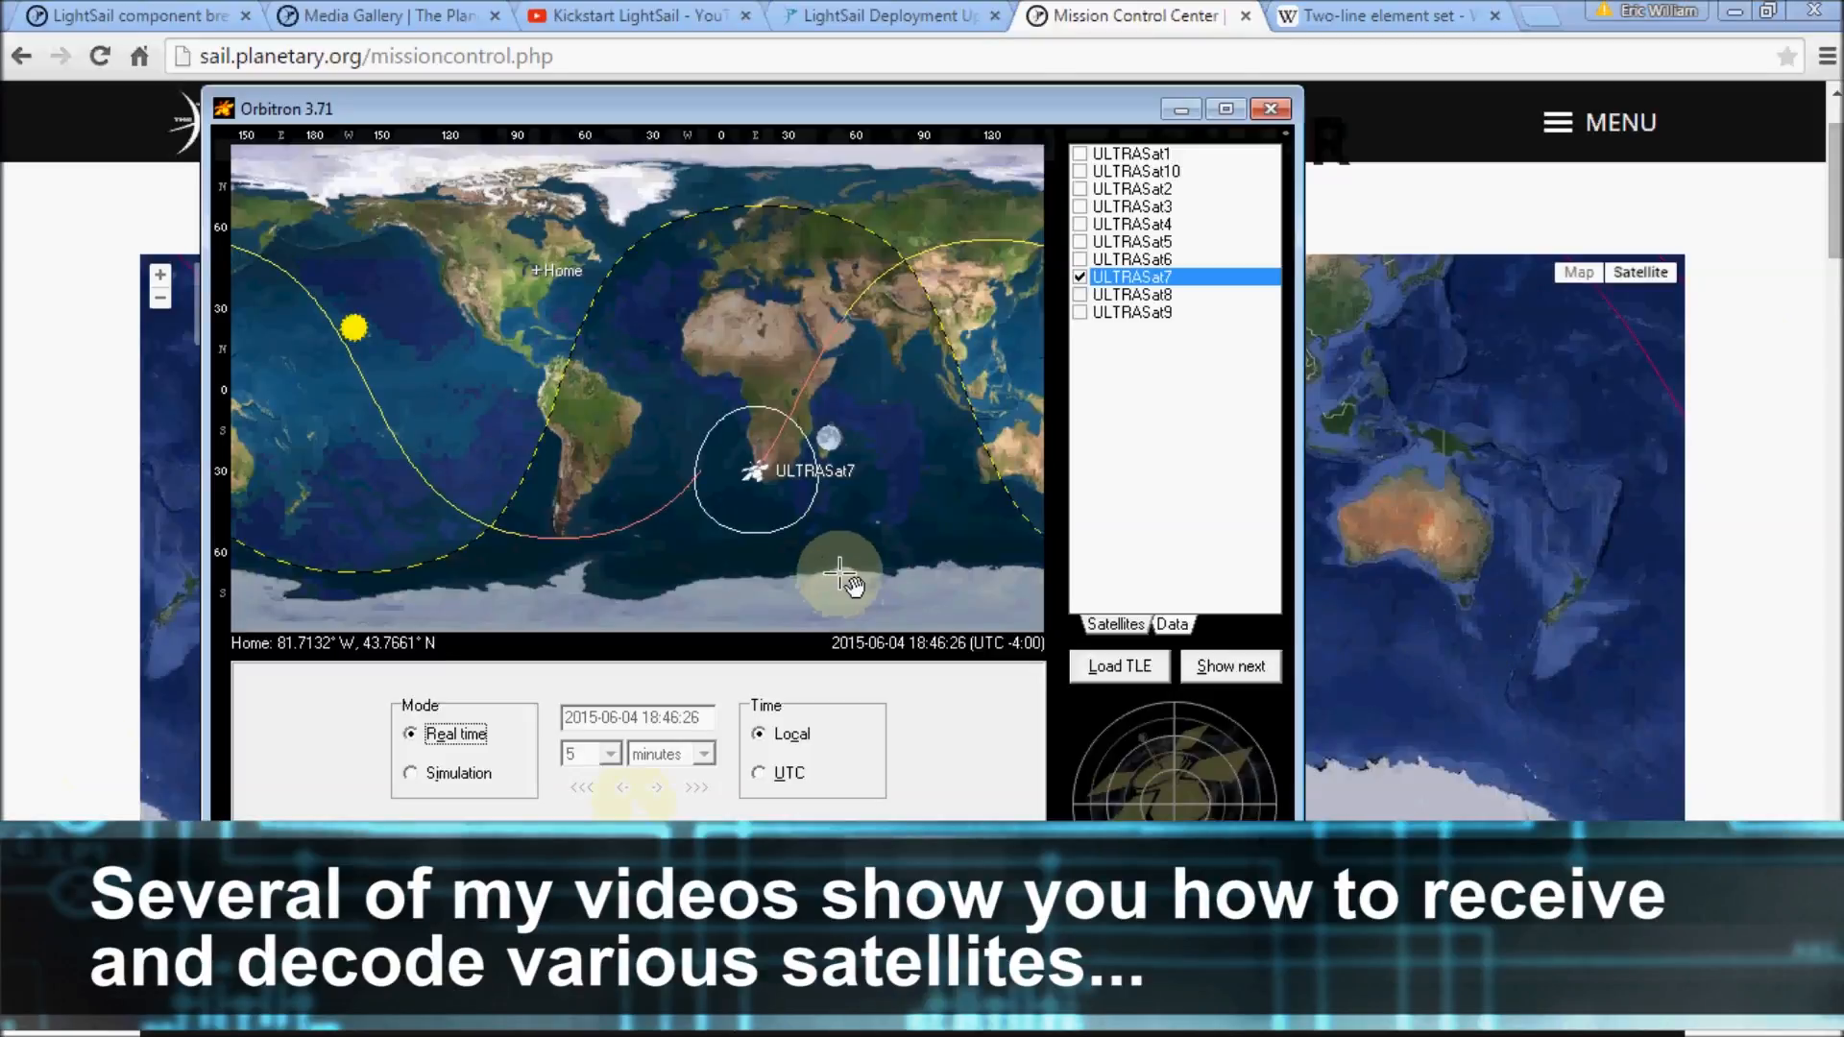
- Enlarge the Orbitron ULTRASat7 map, read the two-line element set article, and return to Orbitron
{"action": "left_click_drag", "start_coordinate": [1287, 936], "coordinate": [1538, 996]}
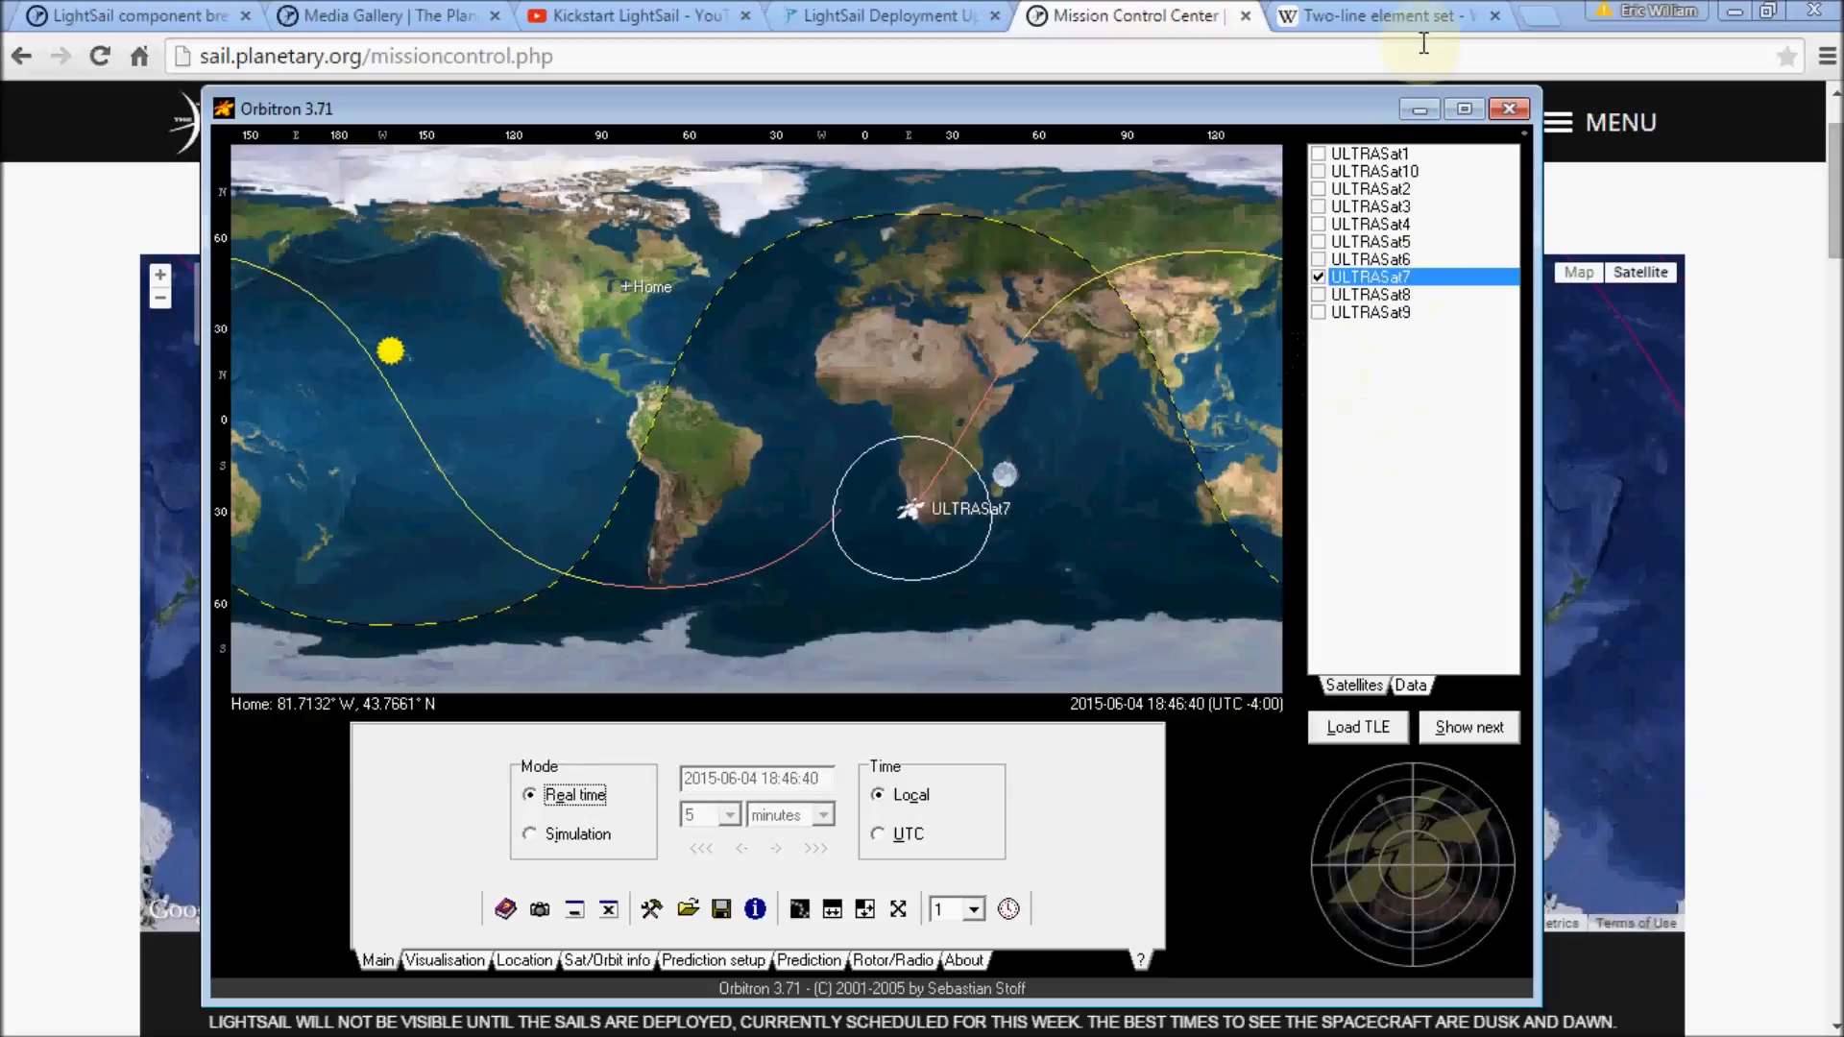
{"action": "left_click", "coordinate": [1376, 15]}
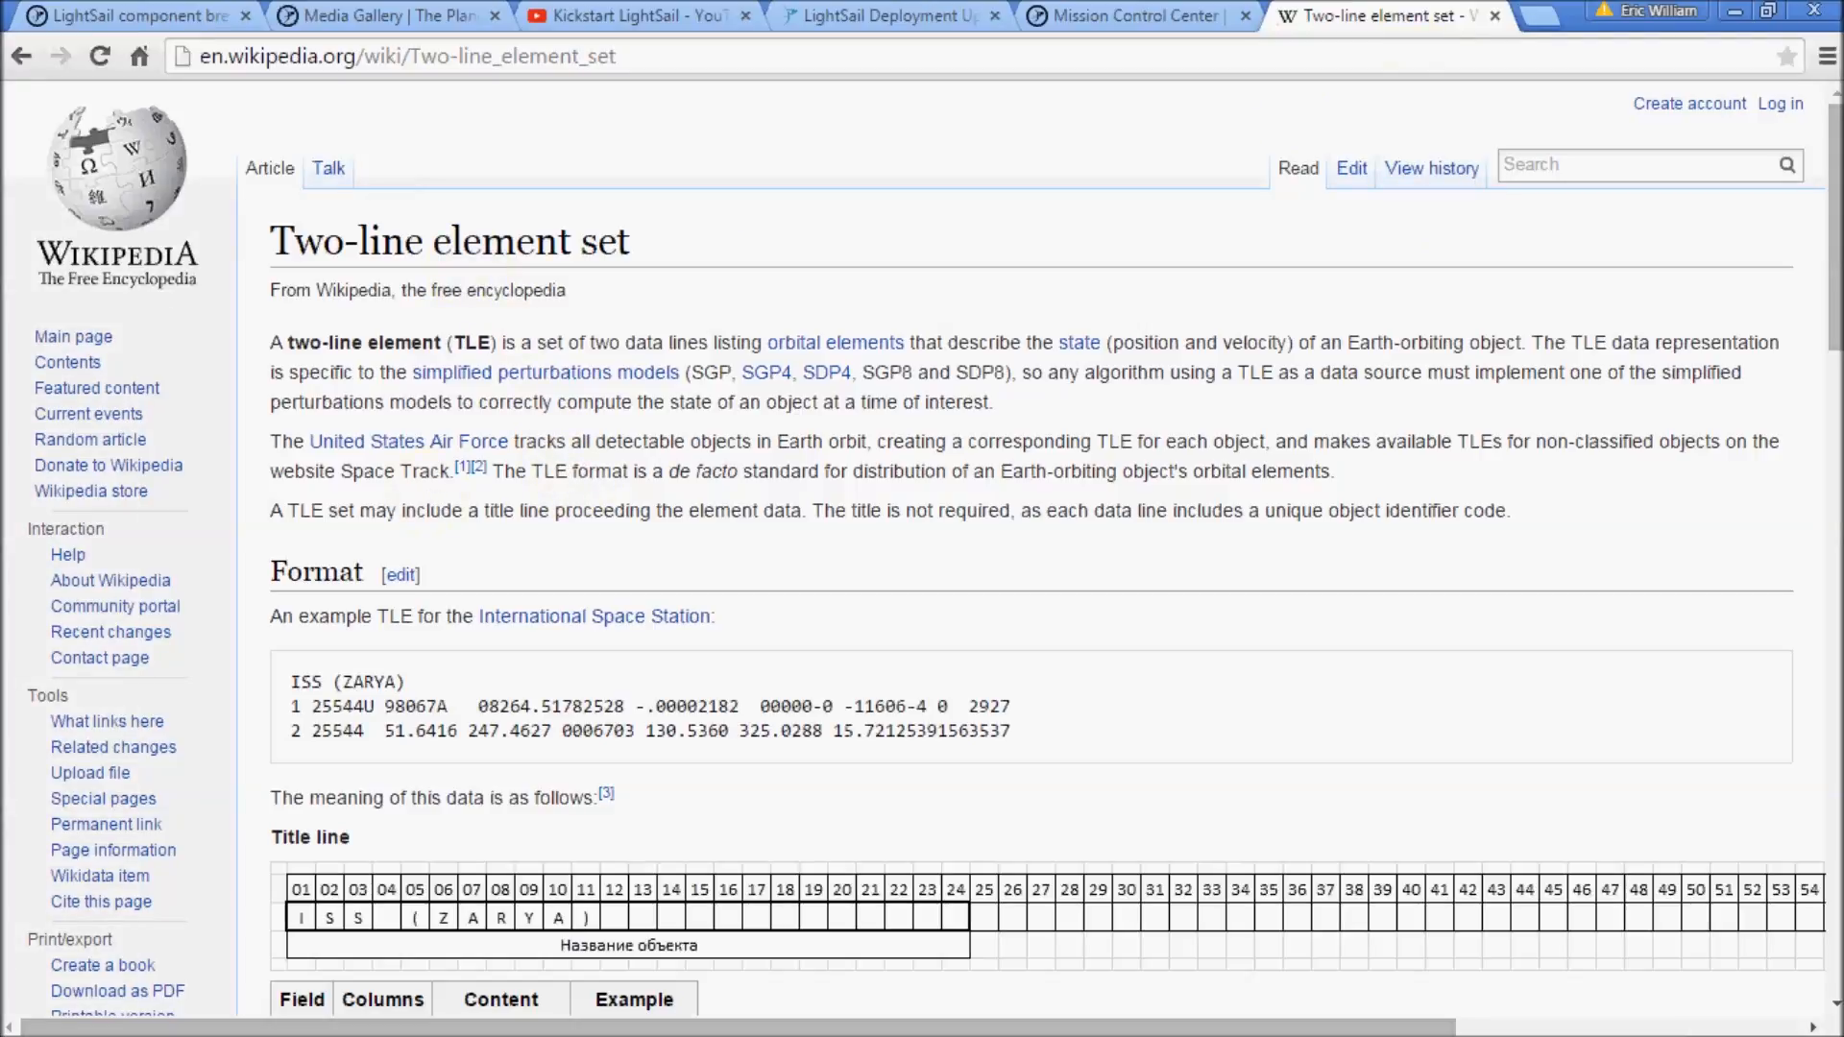
{"action": "key", "text": "alt+Tab"}
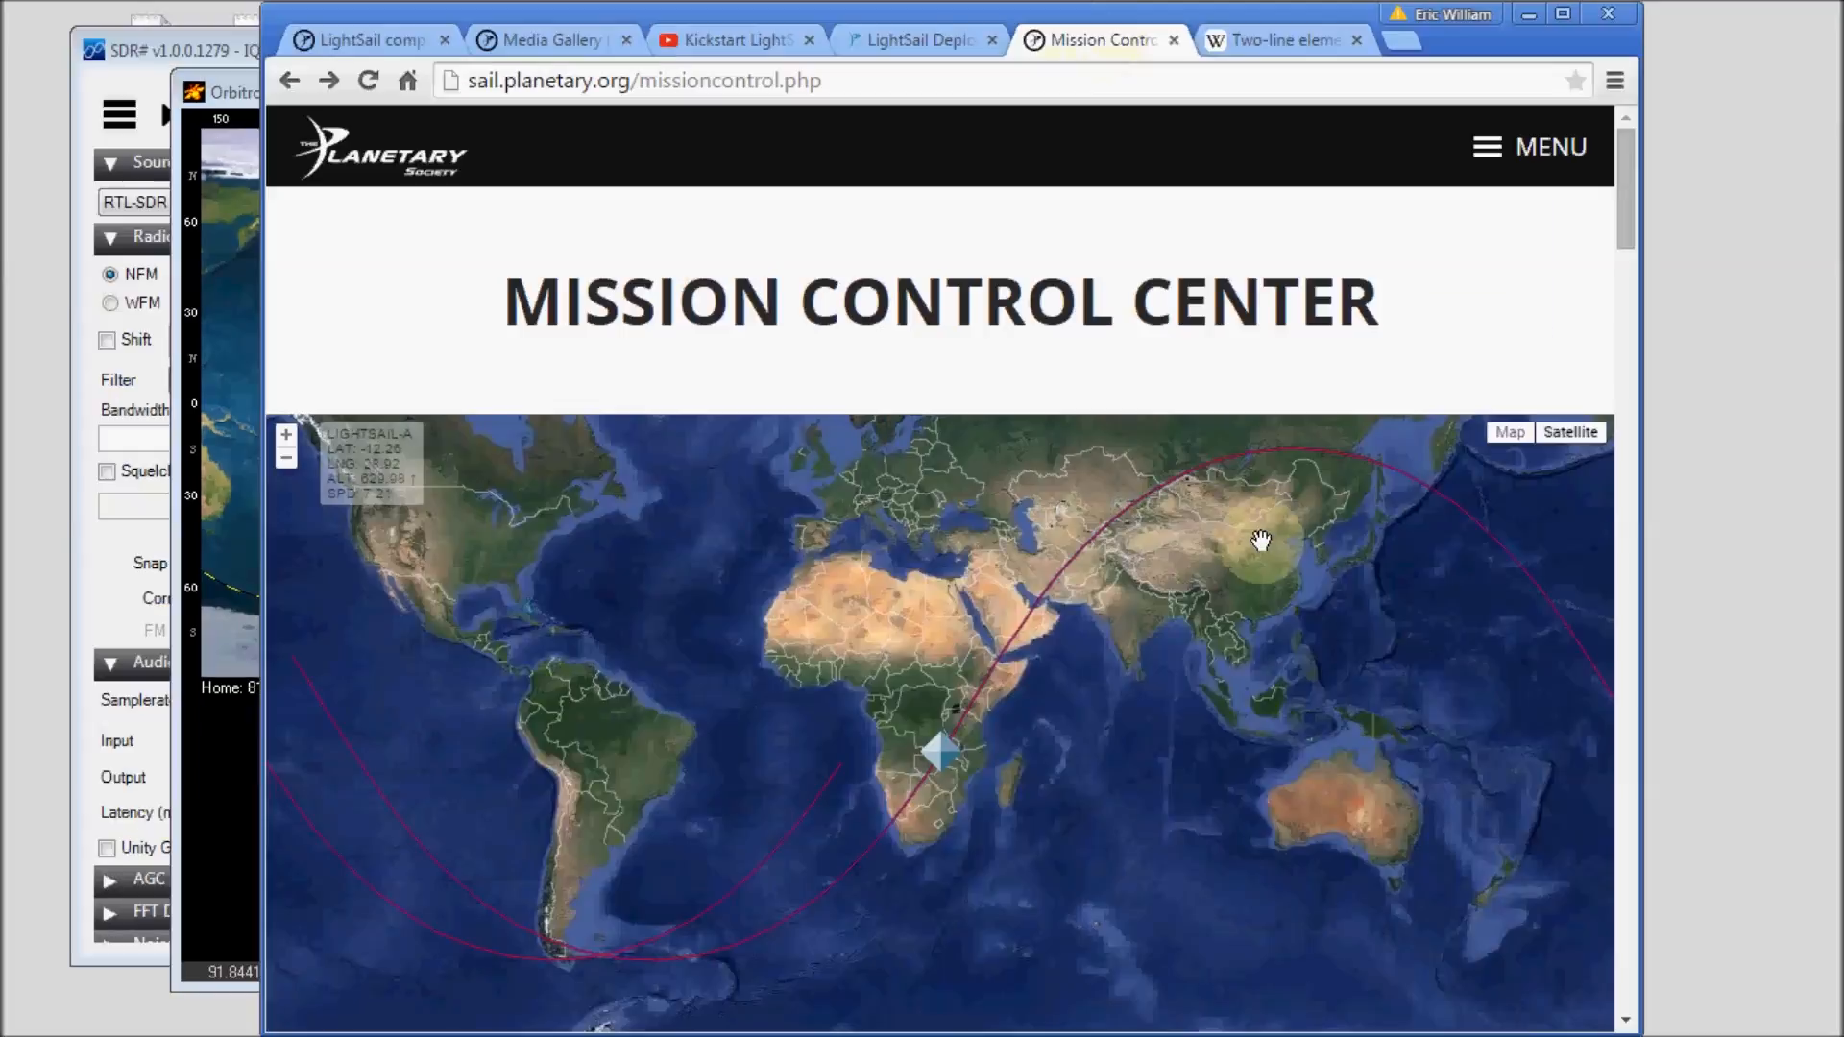
{"action": "scroll", "coordinate": [1513, 576], "scroll_direction": "down", "scroll_amount": 8}
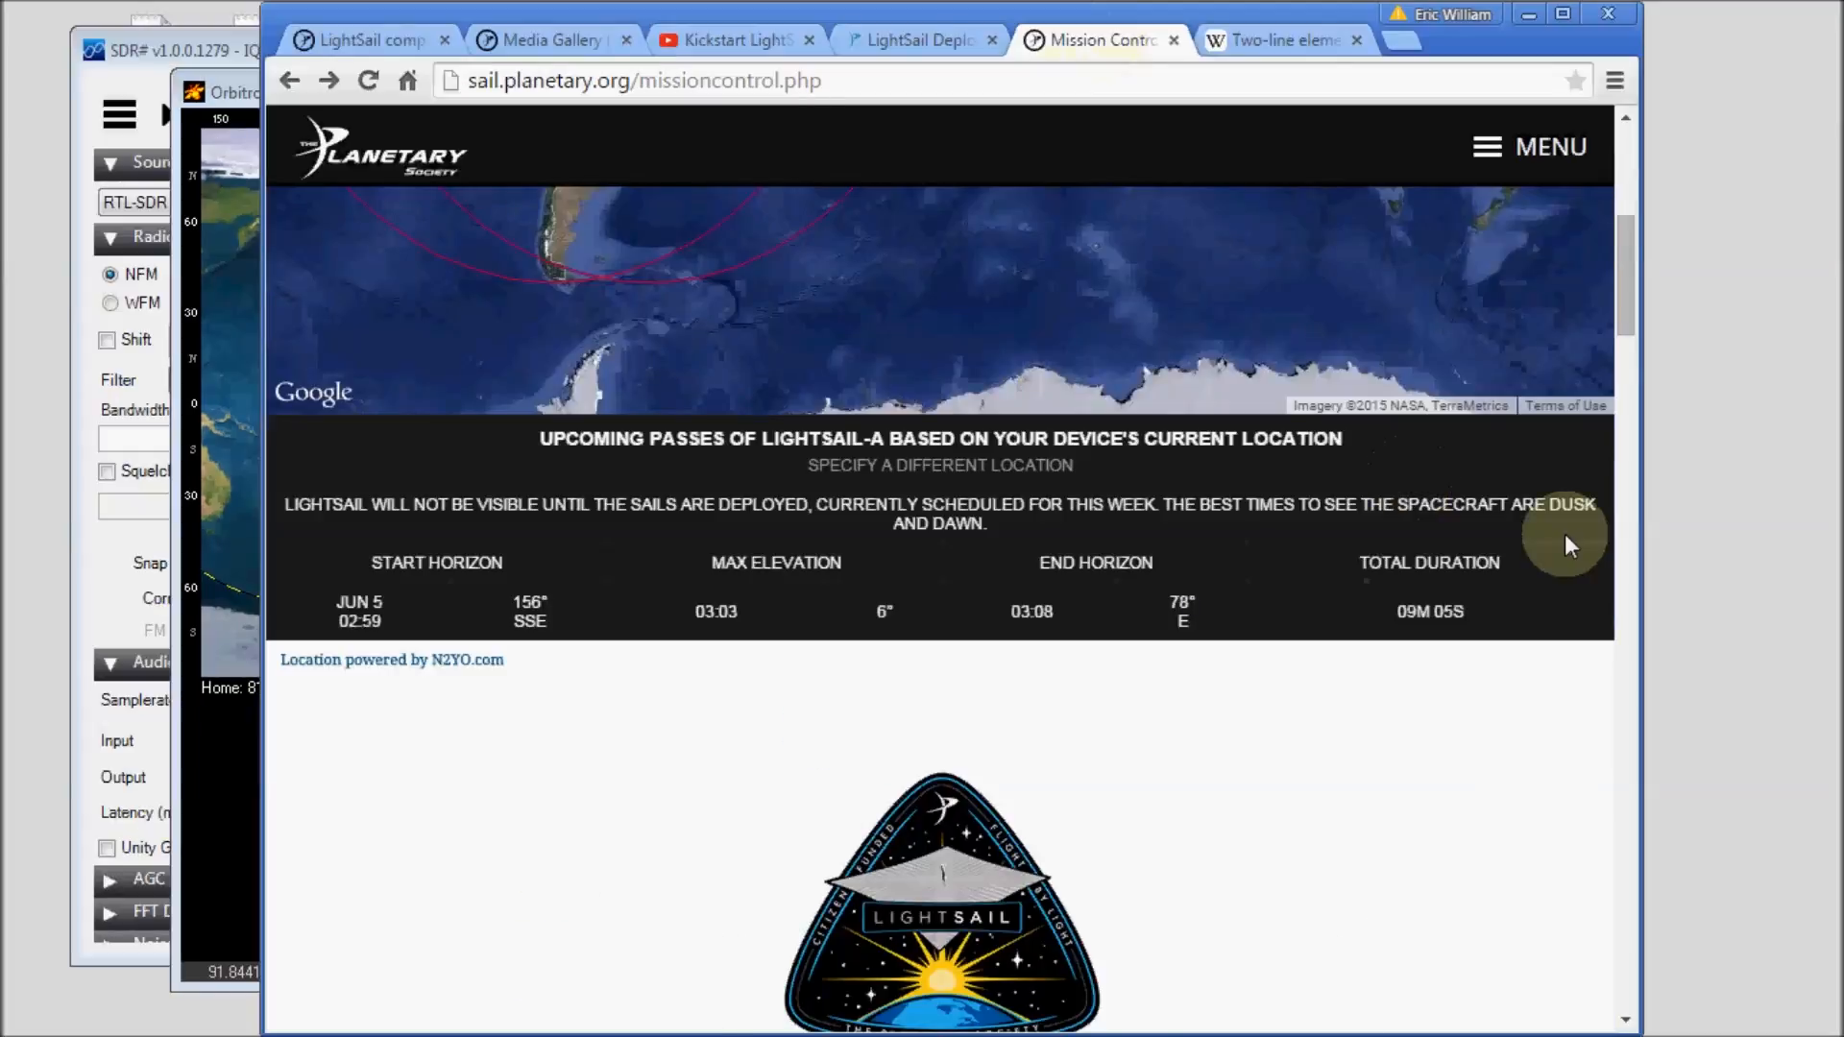
{"action": "scroll", "coordinate": [1513, 585], "scroll_direction": "down", "scroll_amount": 8}
{"action": "scroll", "coordinate": [1513, 585], "scroll_direction": "down", "scroll_amount": 6}
{"action": "scroll", "coordinate": [1513, 585], "scroll_direction": "down", "scroll_amount": 6}
{"action": "scroll", "coordinate": [1509, 585], "scroll_direction": "down", "scroll_amount": 8}
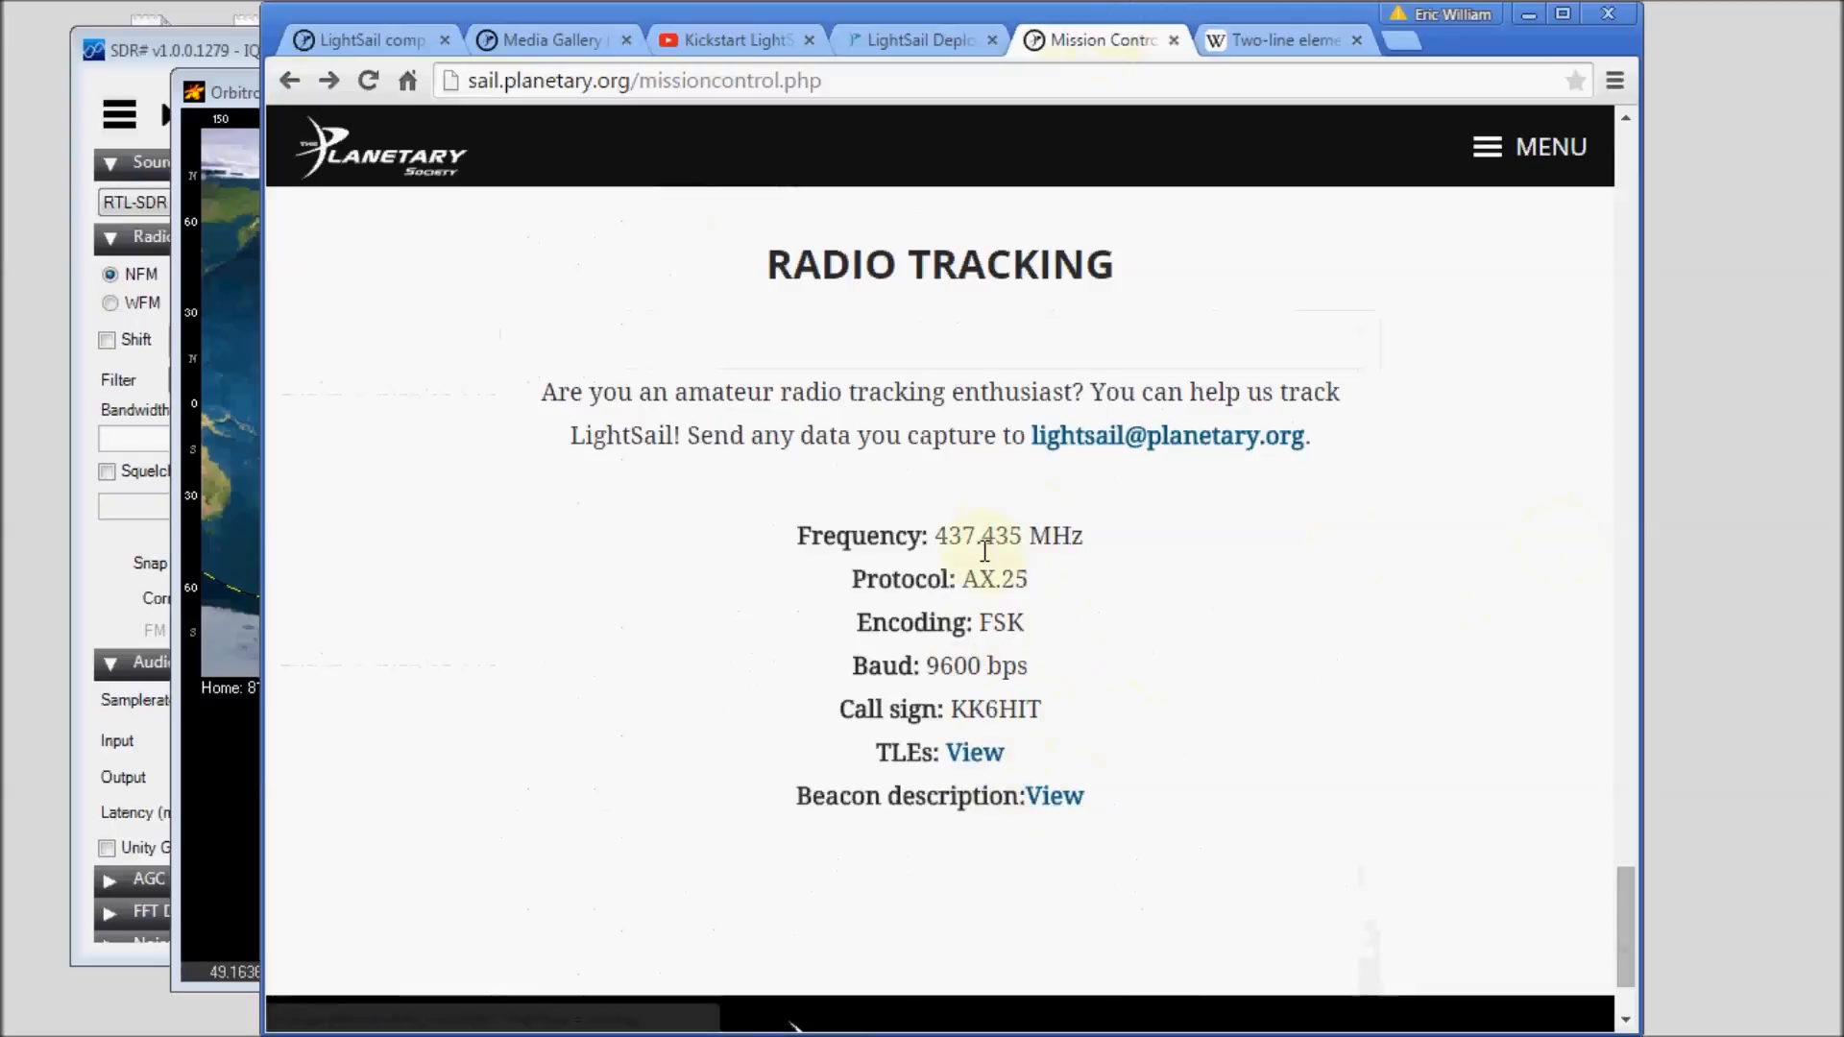
- Open the TLE tracking Google Doc and select the ULTRASat1–ULTRASat10 element sets
{"action": "left_click", "coordinate": [976, 752]}
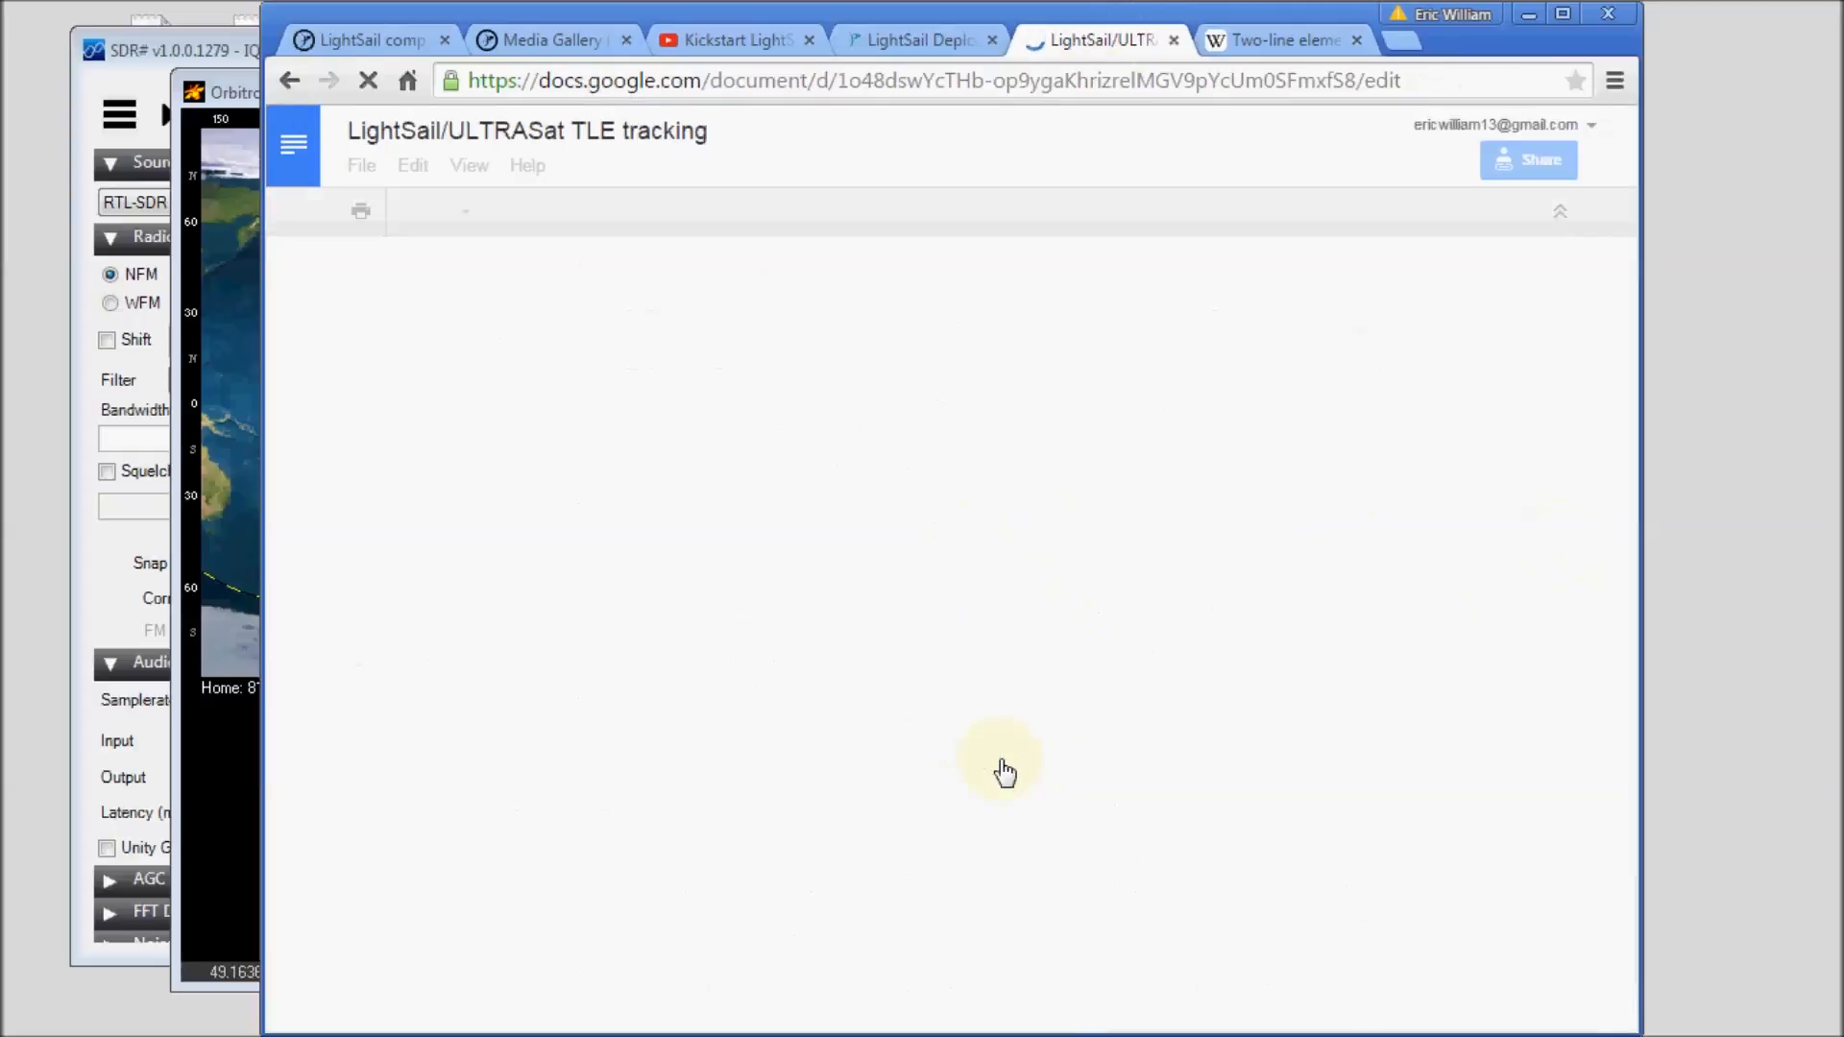
{"action": "scroll", "coordinate": [793, 591], "scroll_direction": "down", "scroll_amount": 2}
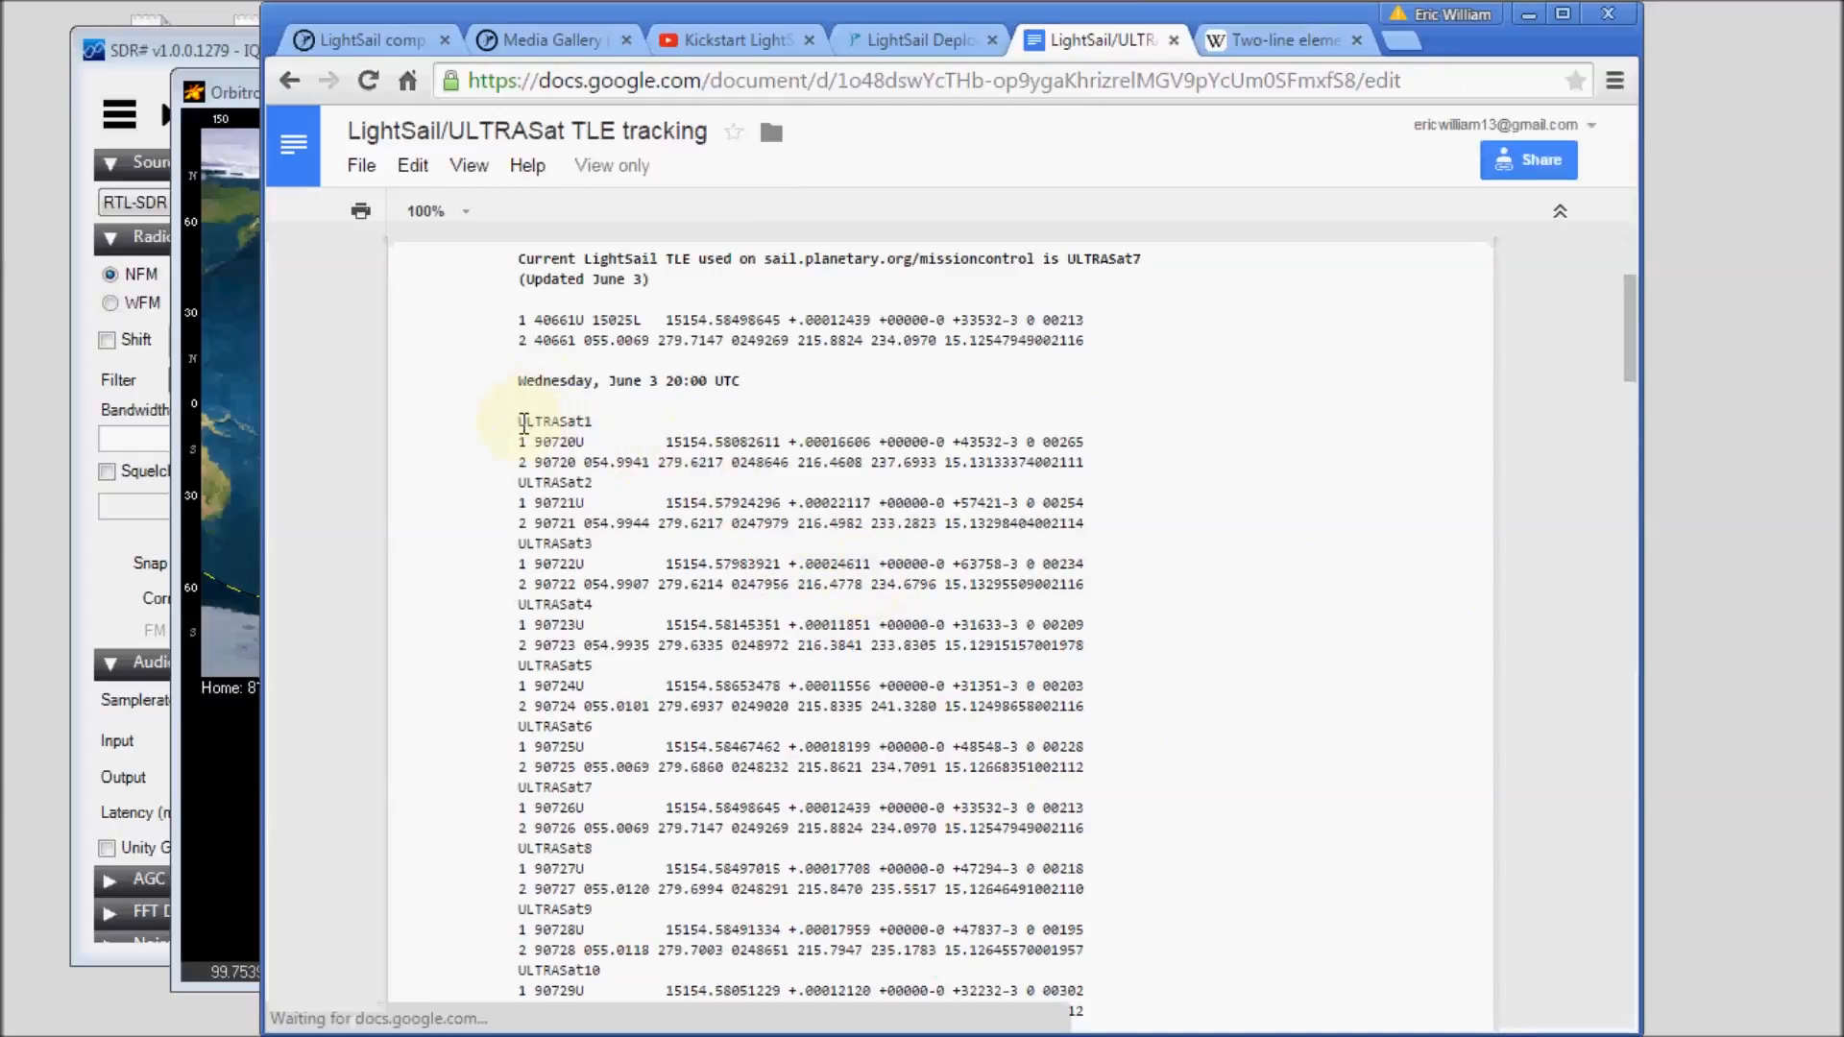
{"action": "mouse_move", "coordinate": [521, 420]}
{"action": "left_mouse_down"}
{"action": "mouse_move", "coordinate": [667, 989]}
{"action": "mouse_move", "coordinate": [1098, 713]}
{"action": "left_mouse_up"}
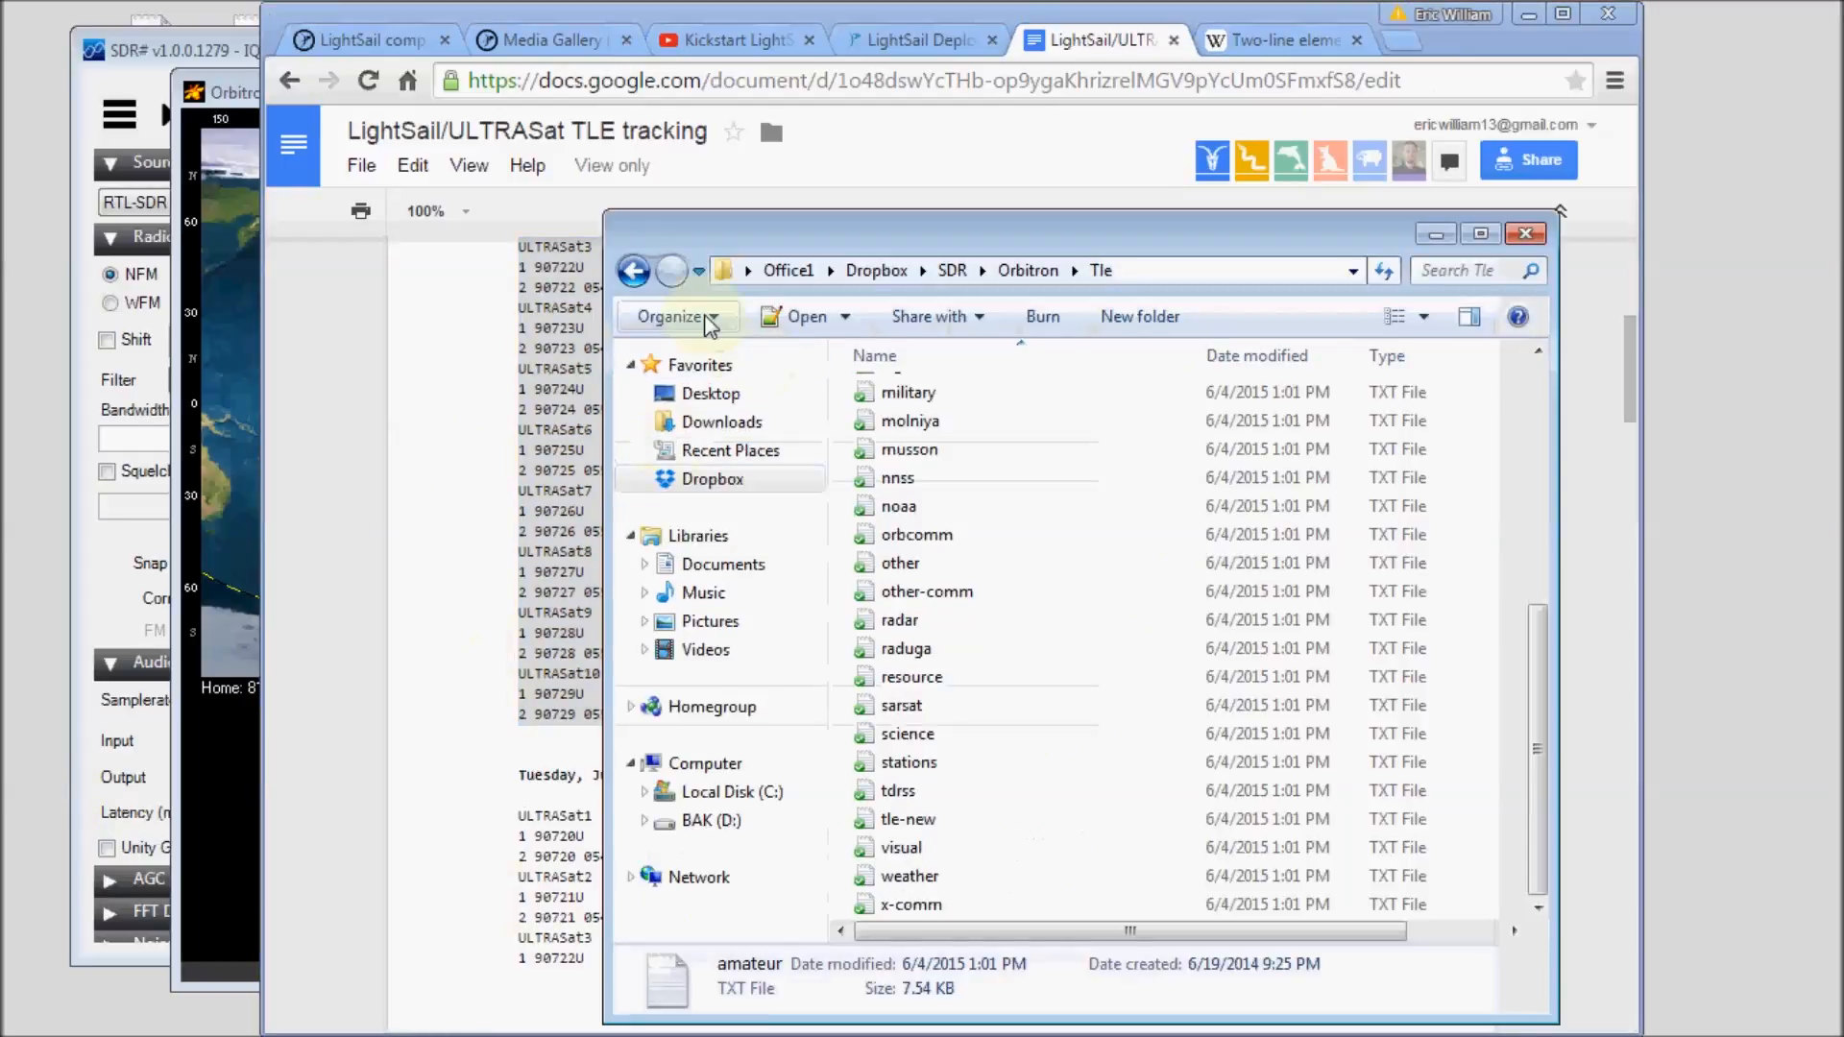
- Copy Orbitron's amateur TLE file from the Tle folder onto the desktop
{"action": "left_click", "coordinate": [636, 271]}
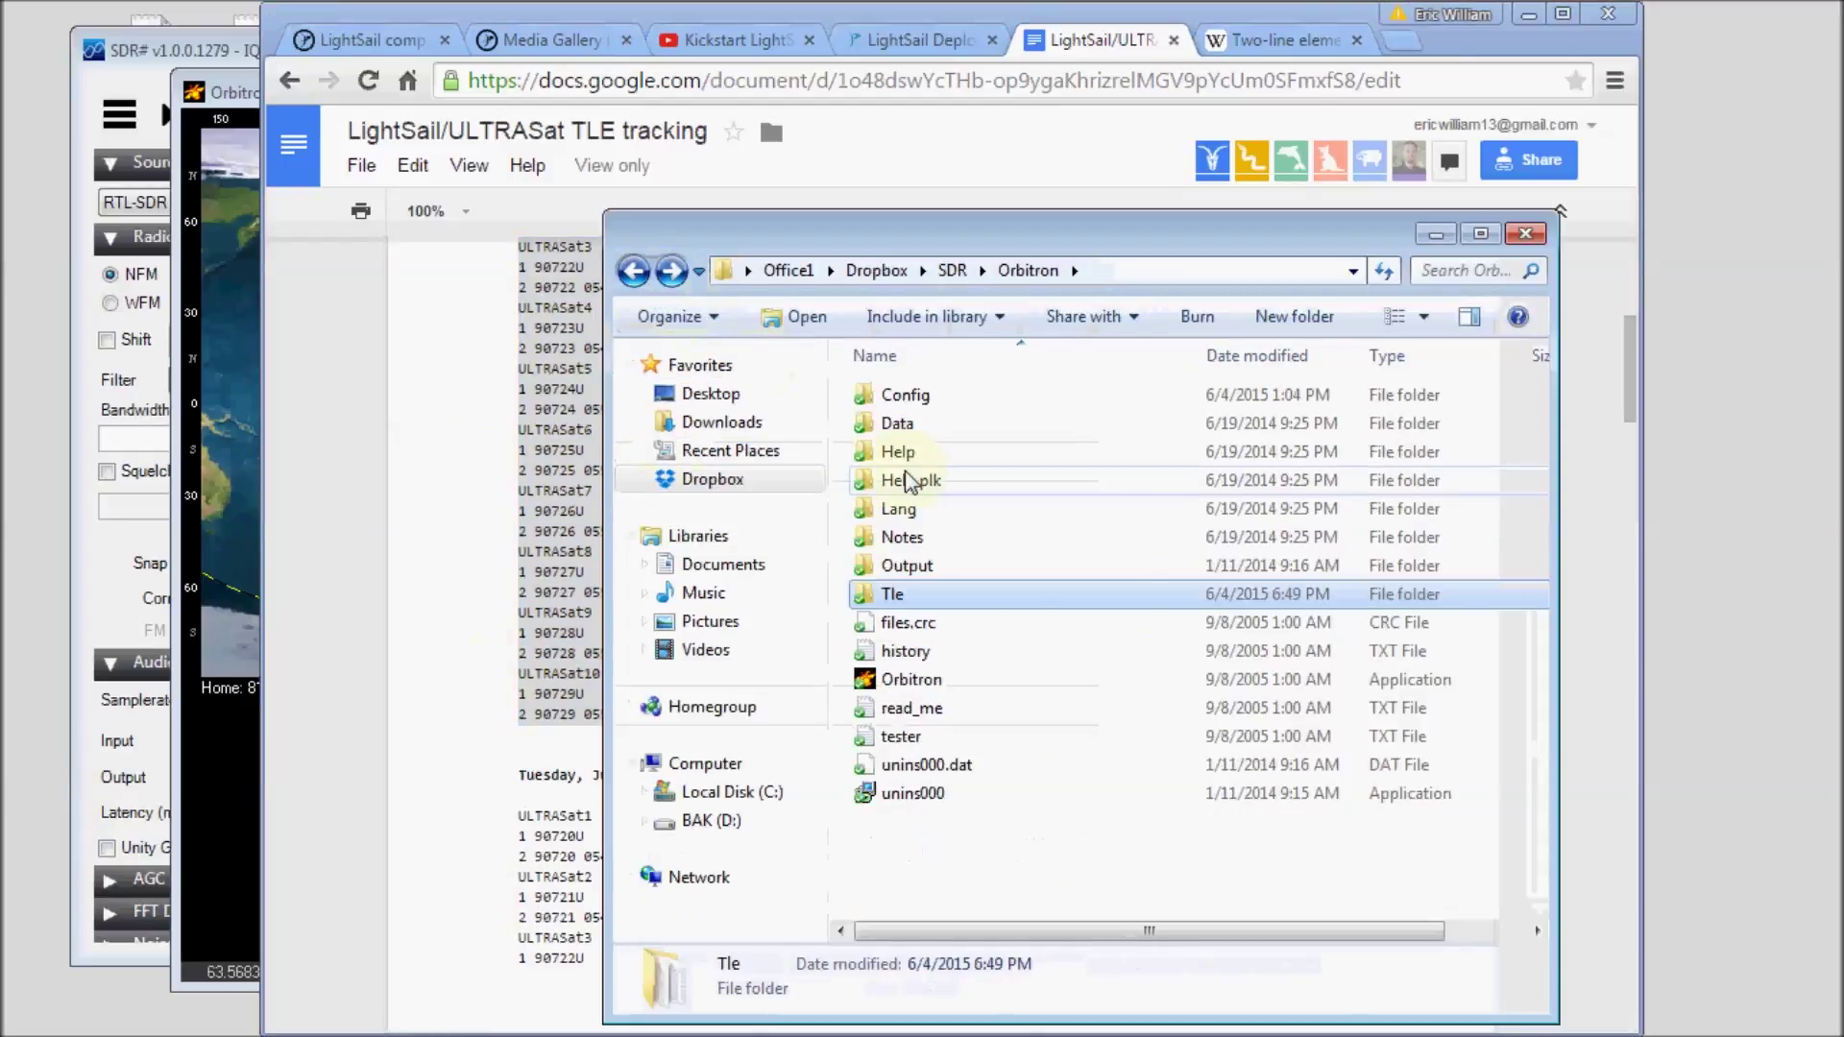
{"action": "double_click", "coordinate": [917, 595]}
{"action": "right_click", "coordinate": [908, 394]}
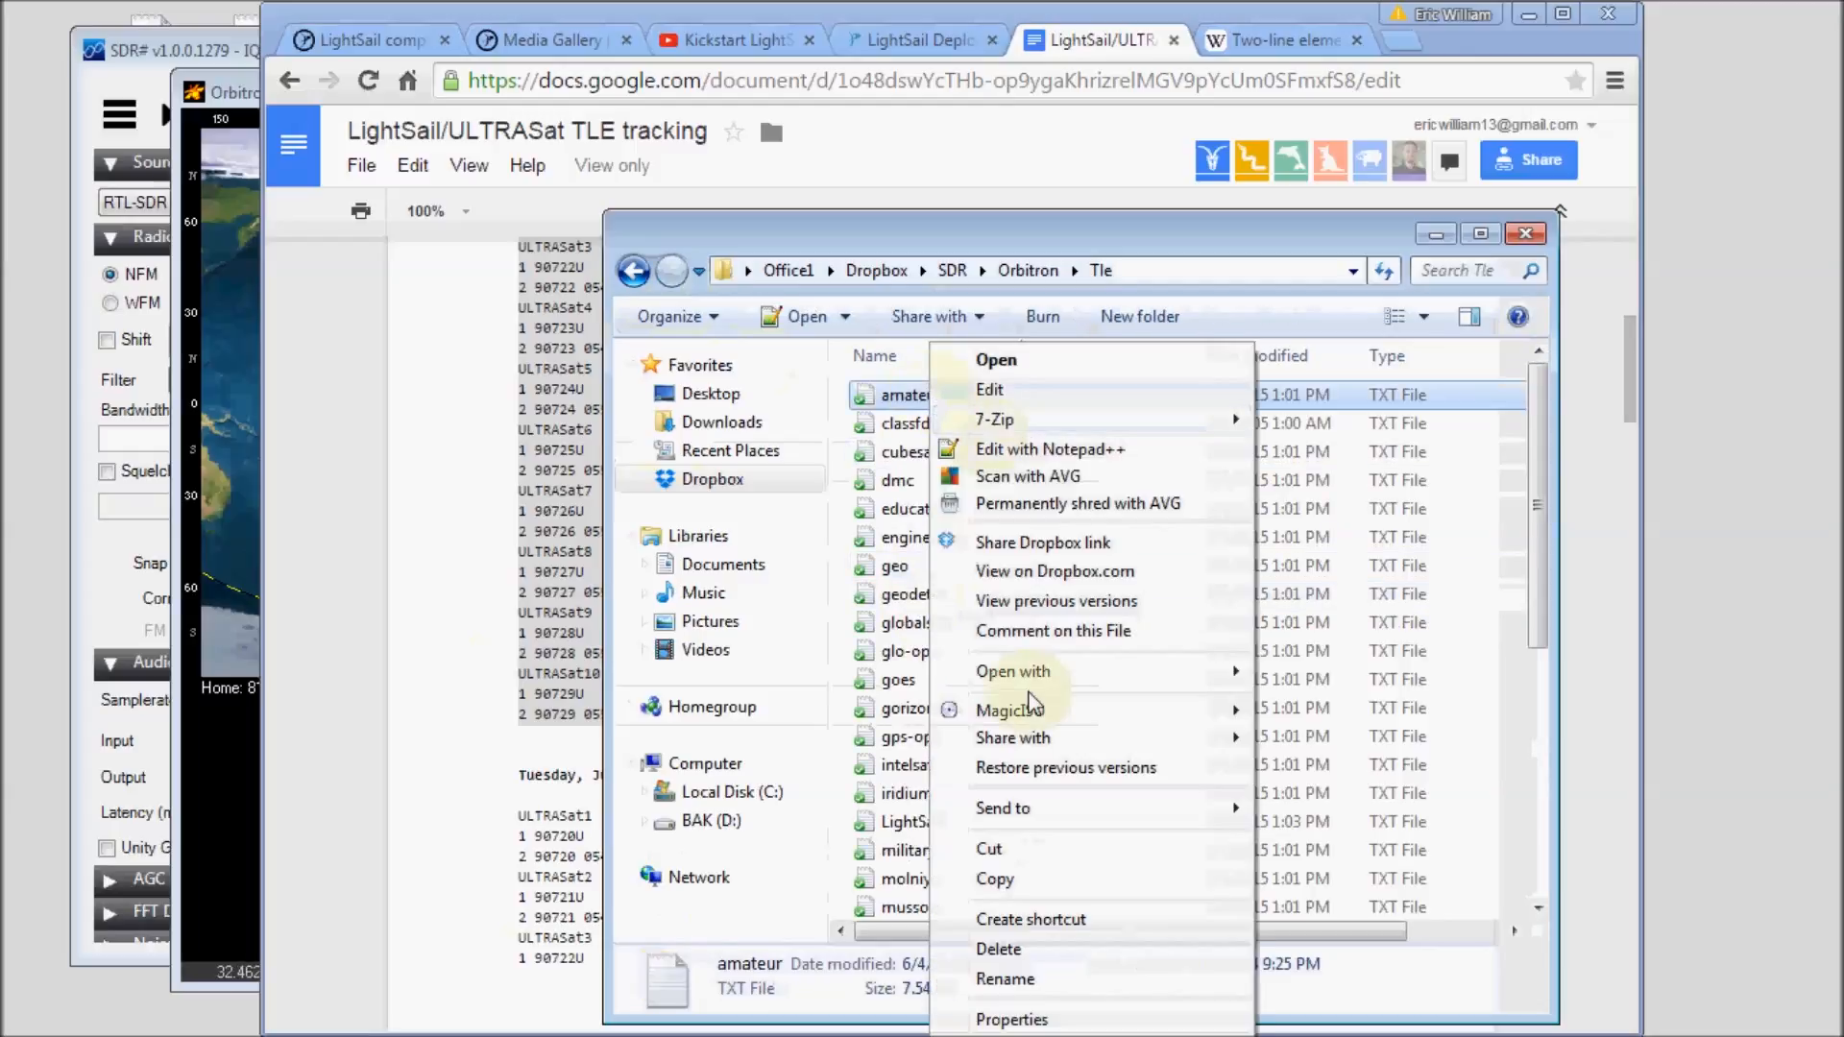
{"action": "left_click", "coordinate": [1032, 878]}
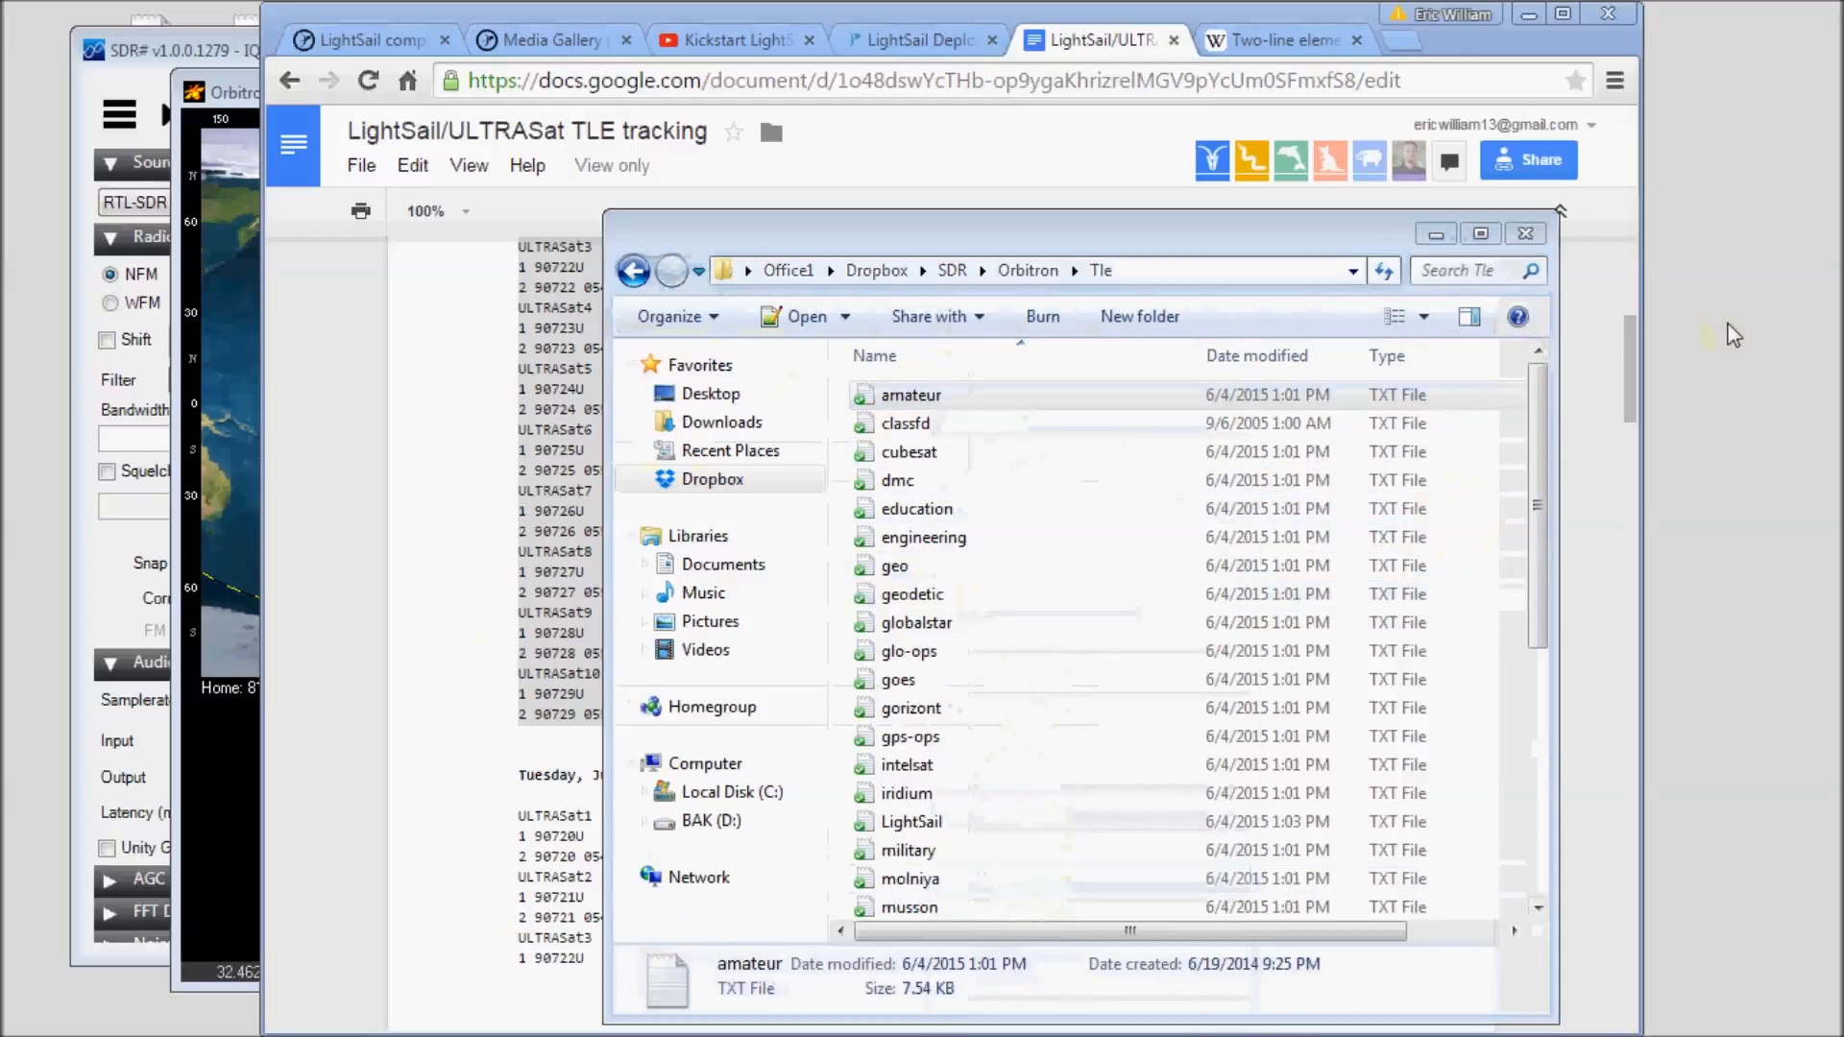
{"action": "right_click", "coordinate": [1586, 324]}
{"action": "left_click", "coordinate": [1645, 440]}
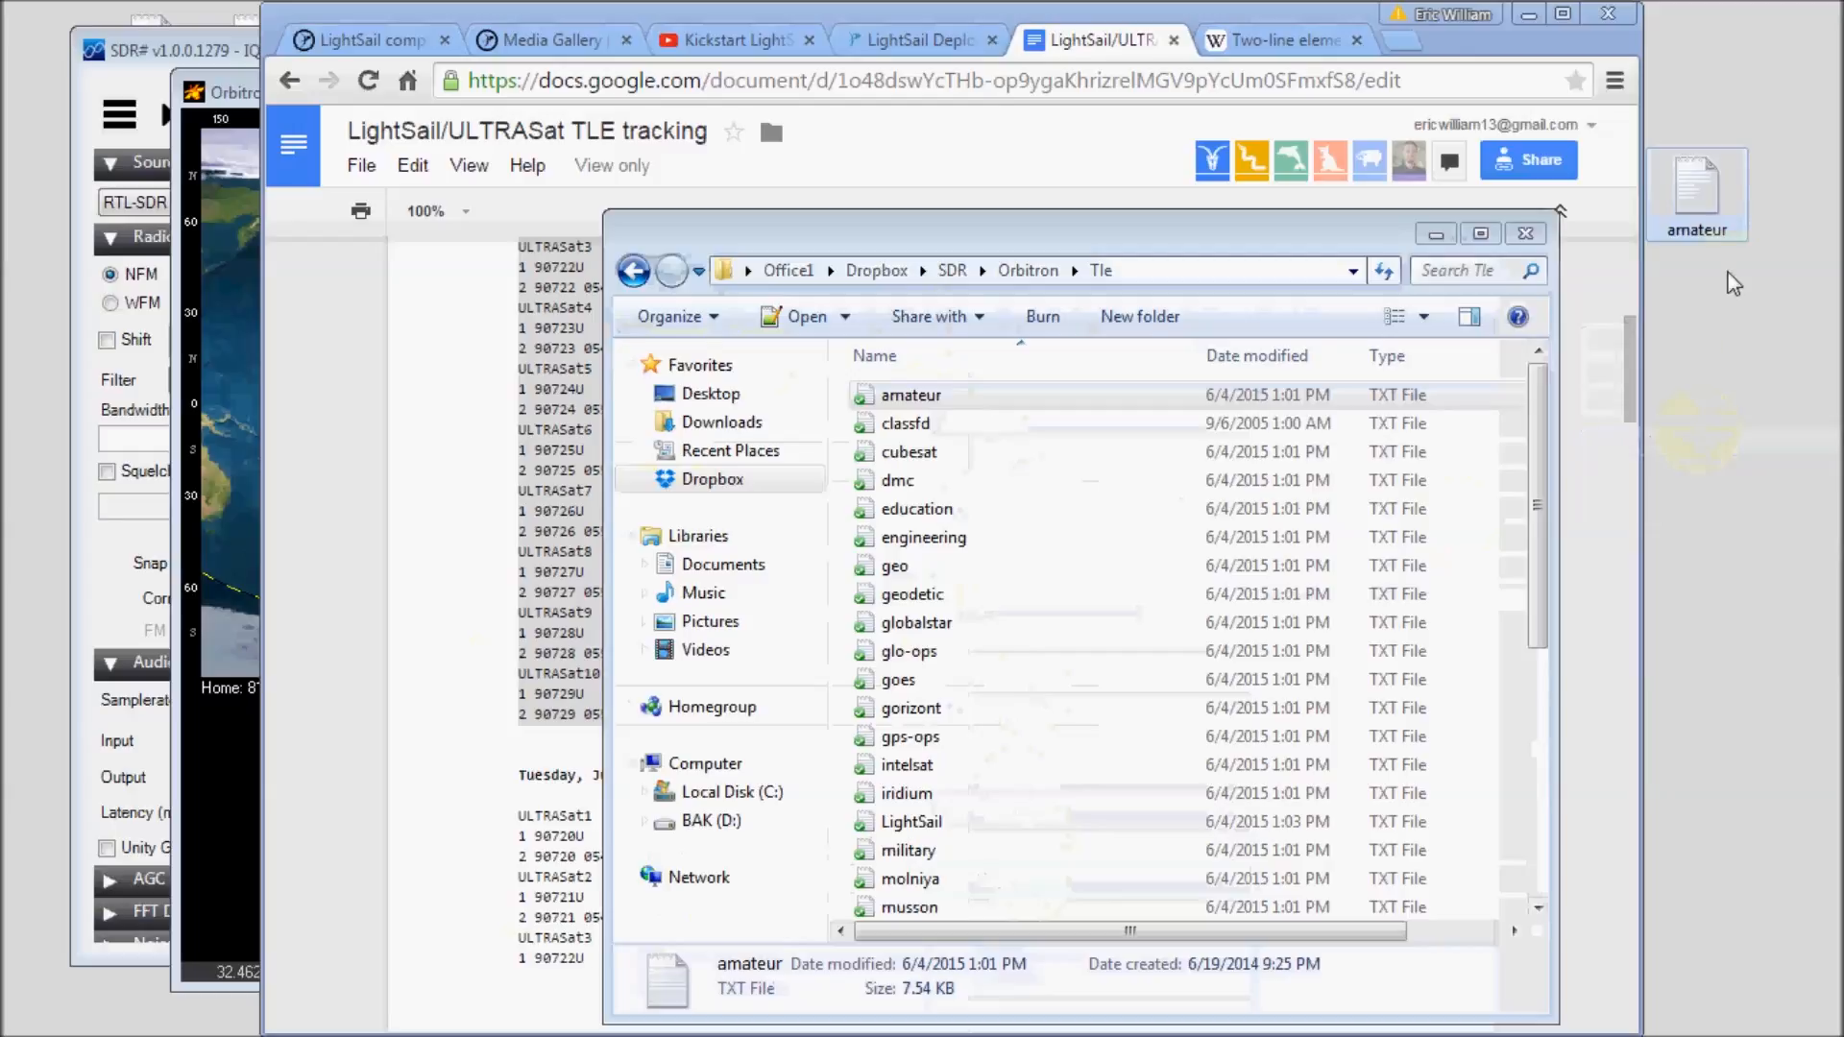
- Rename the desktop copy of the amateur file to Sail
{"action": "left_click", "coordinate": [1707, 230]}
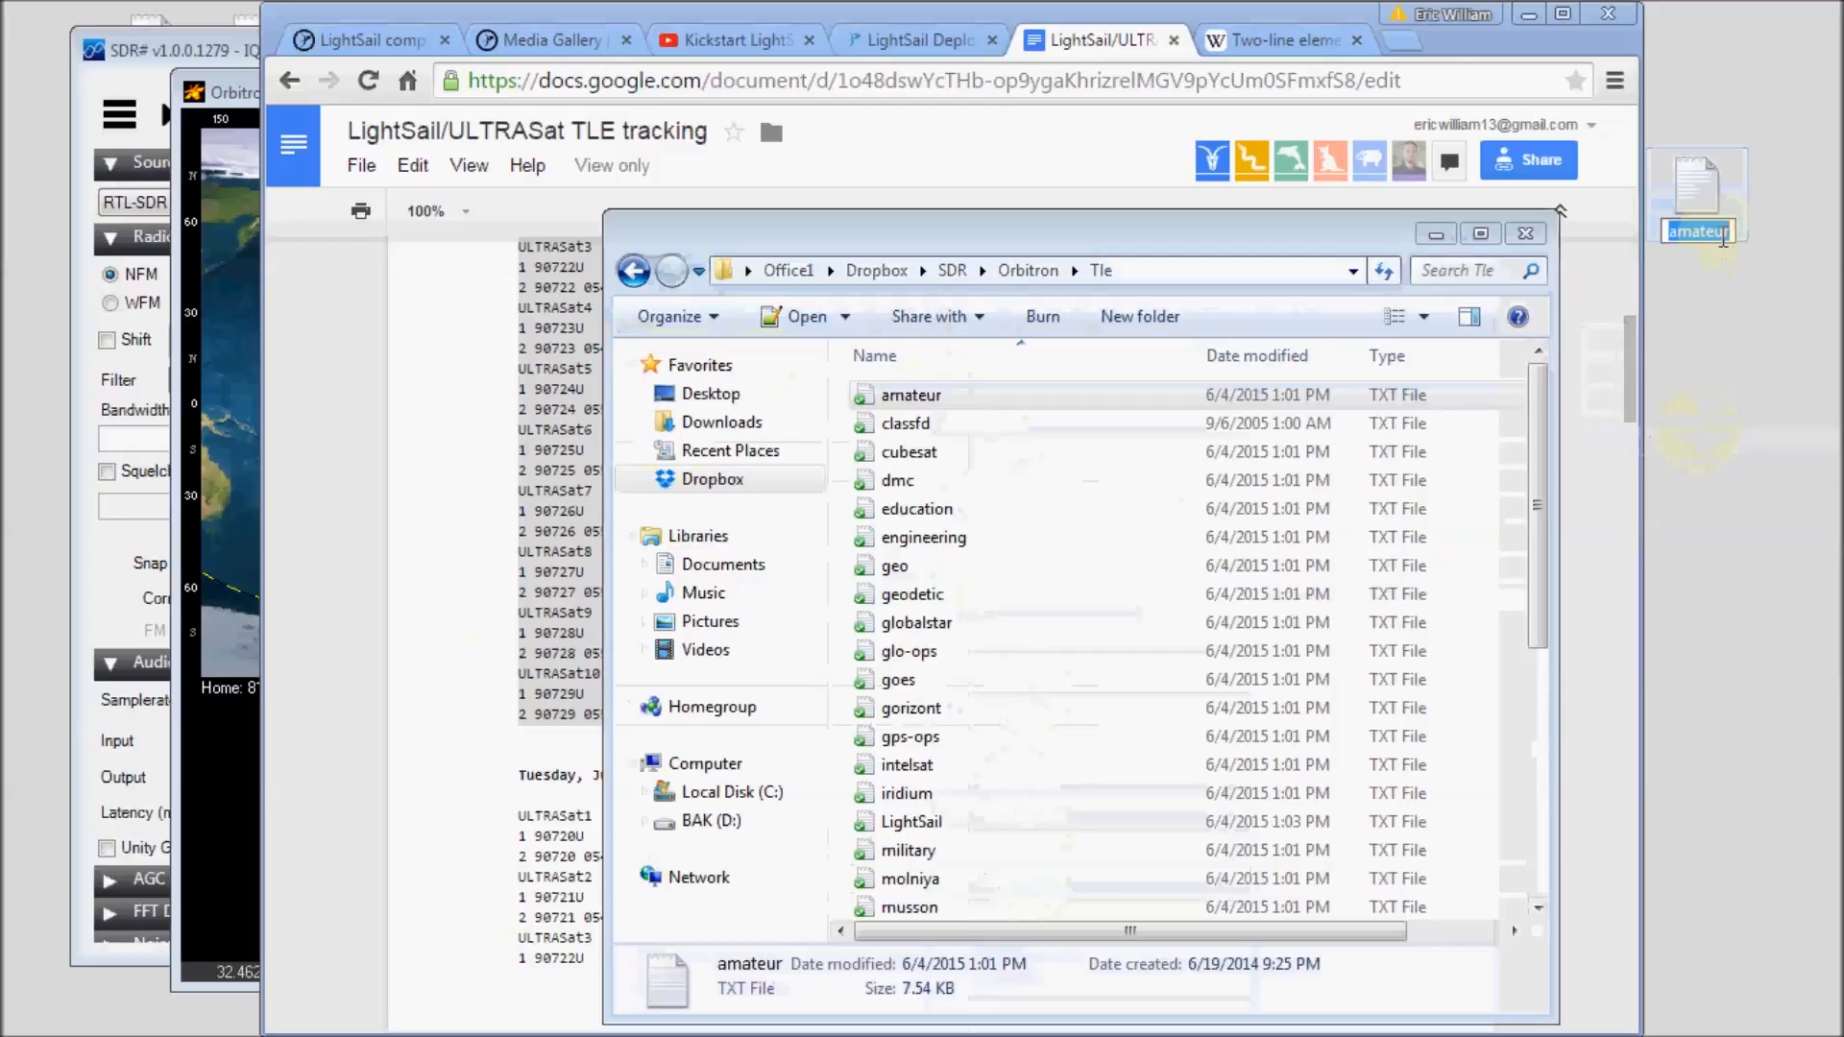
{"action": "type", "text": "Saikl"}
{"action": "key", "text": "BackSpace"}
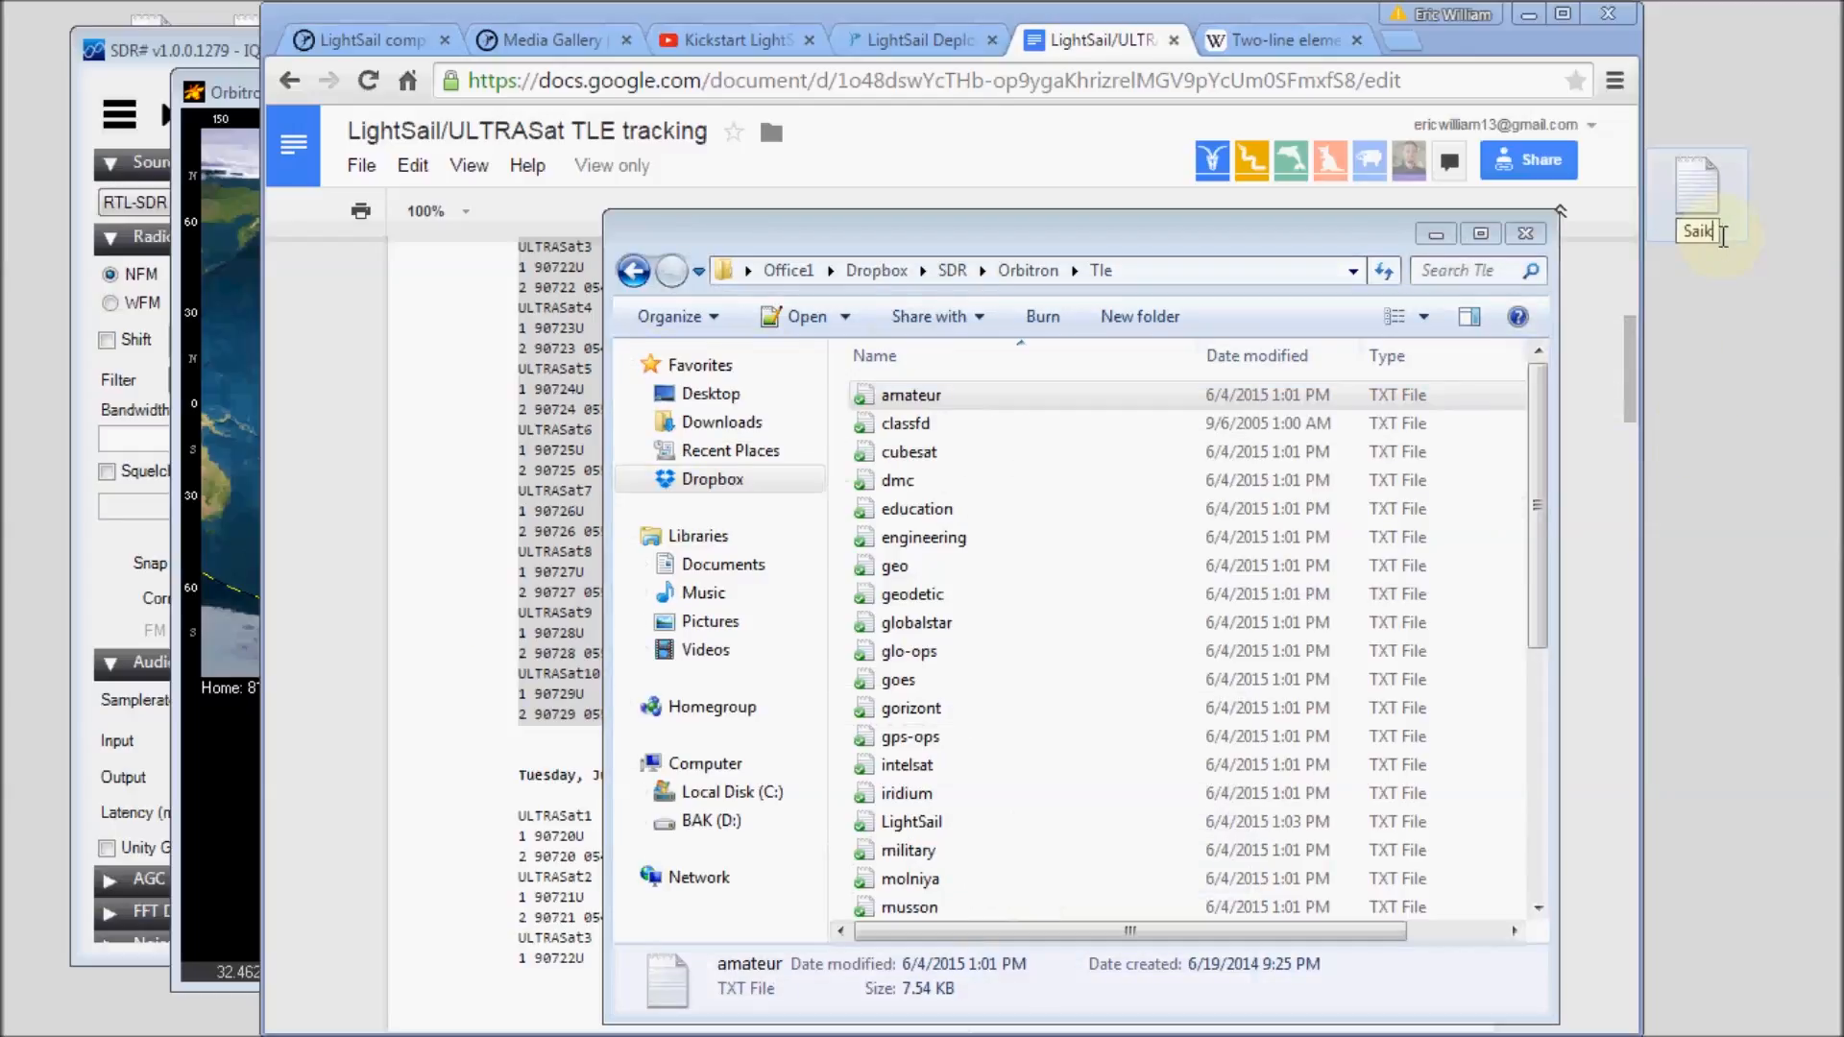
{"action": "key", "text": "BackSpace"}
{"action": "type", "text": "l"}
{"action": "key", "text": "Return"}
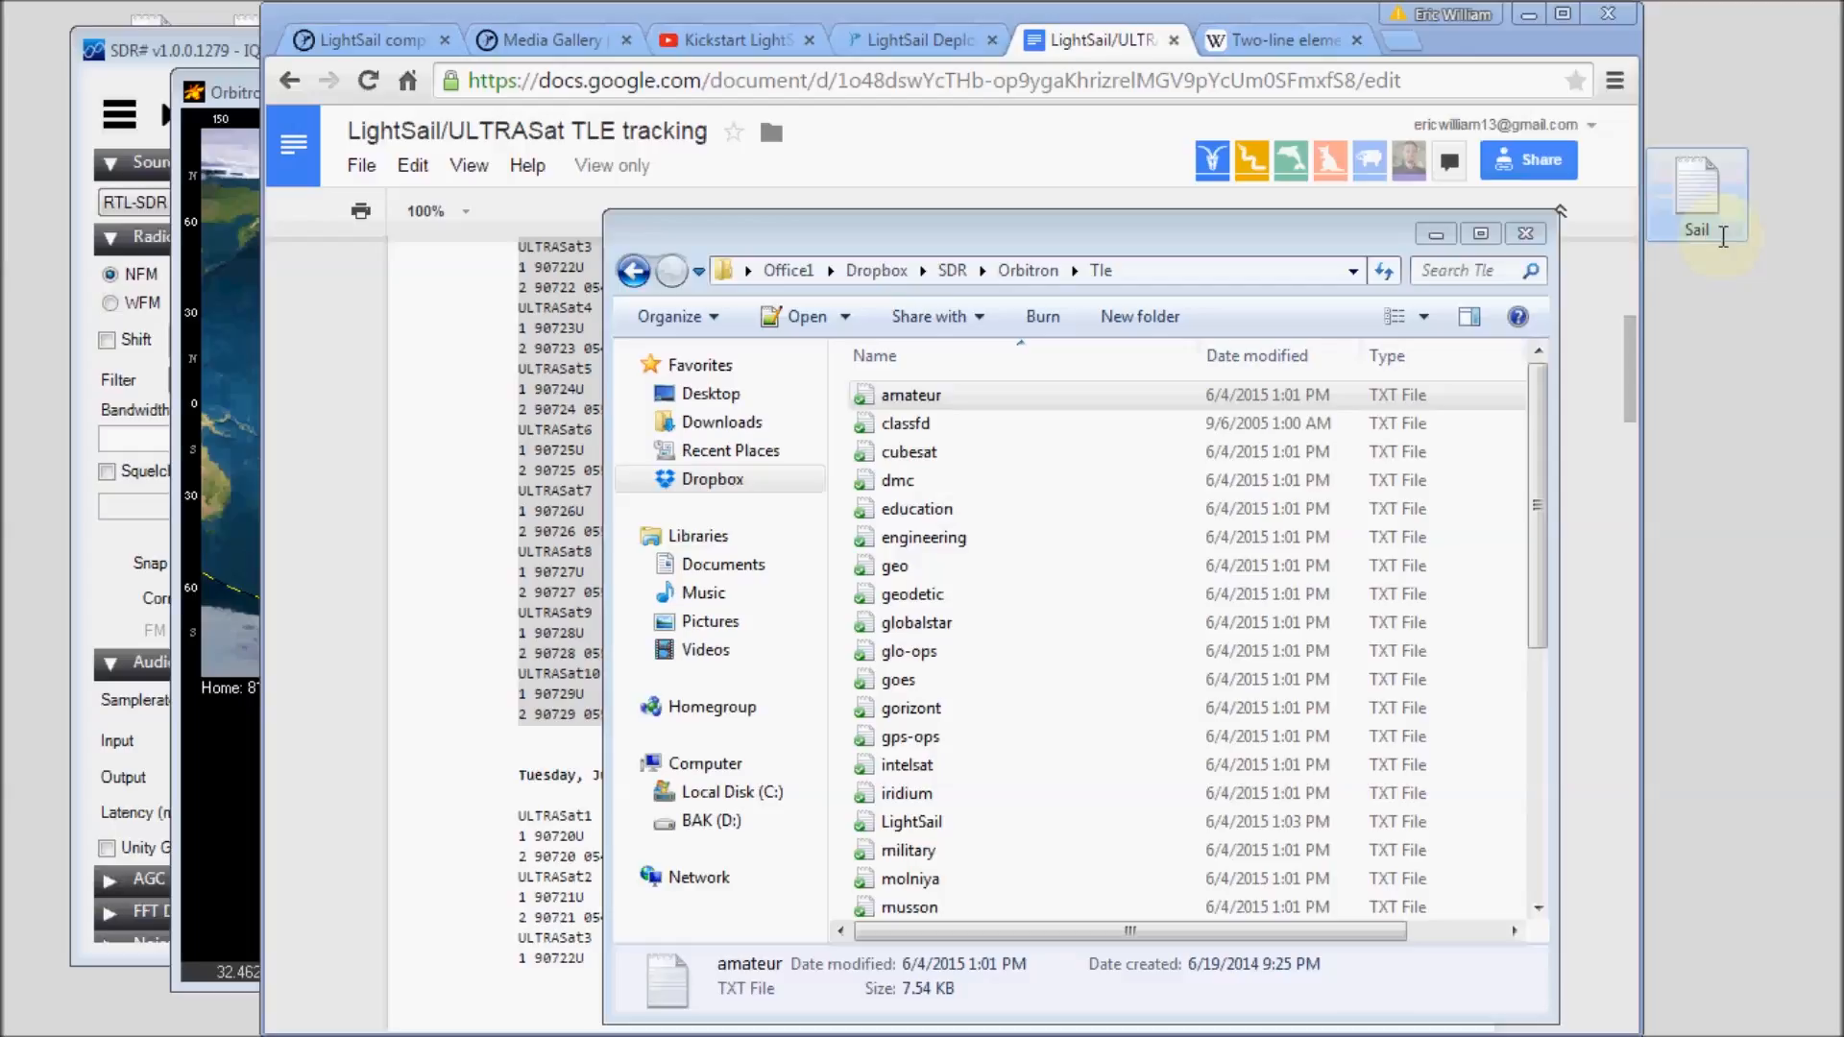
- Open Sail in Notepad++ and clear out all its old satellite entries
{"action": "double_click", "coordinate": [1716, 200]}
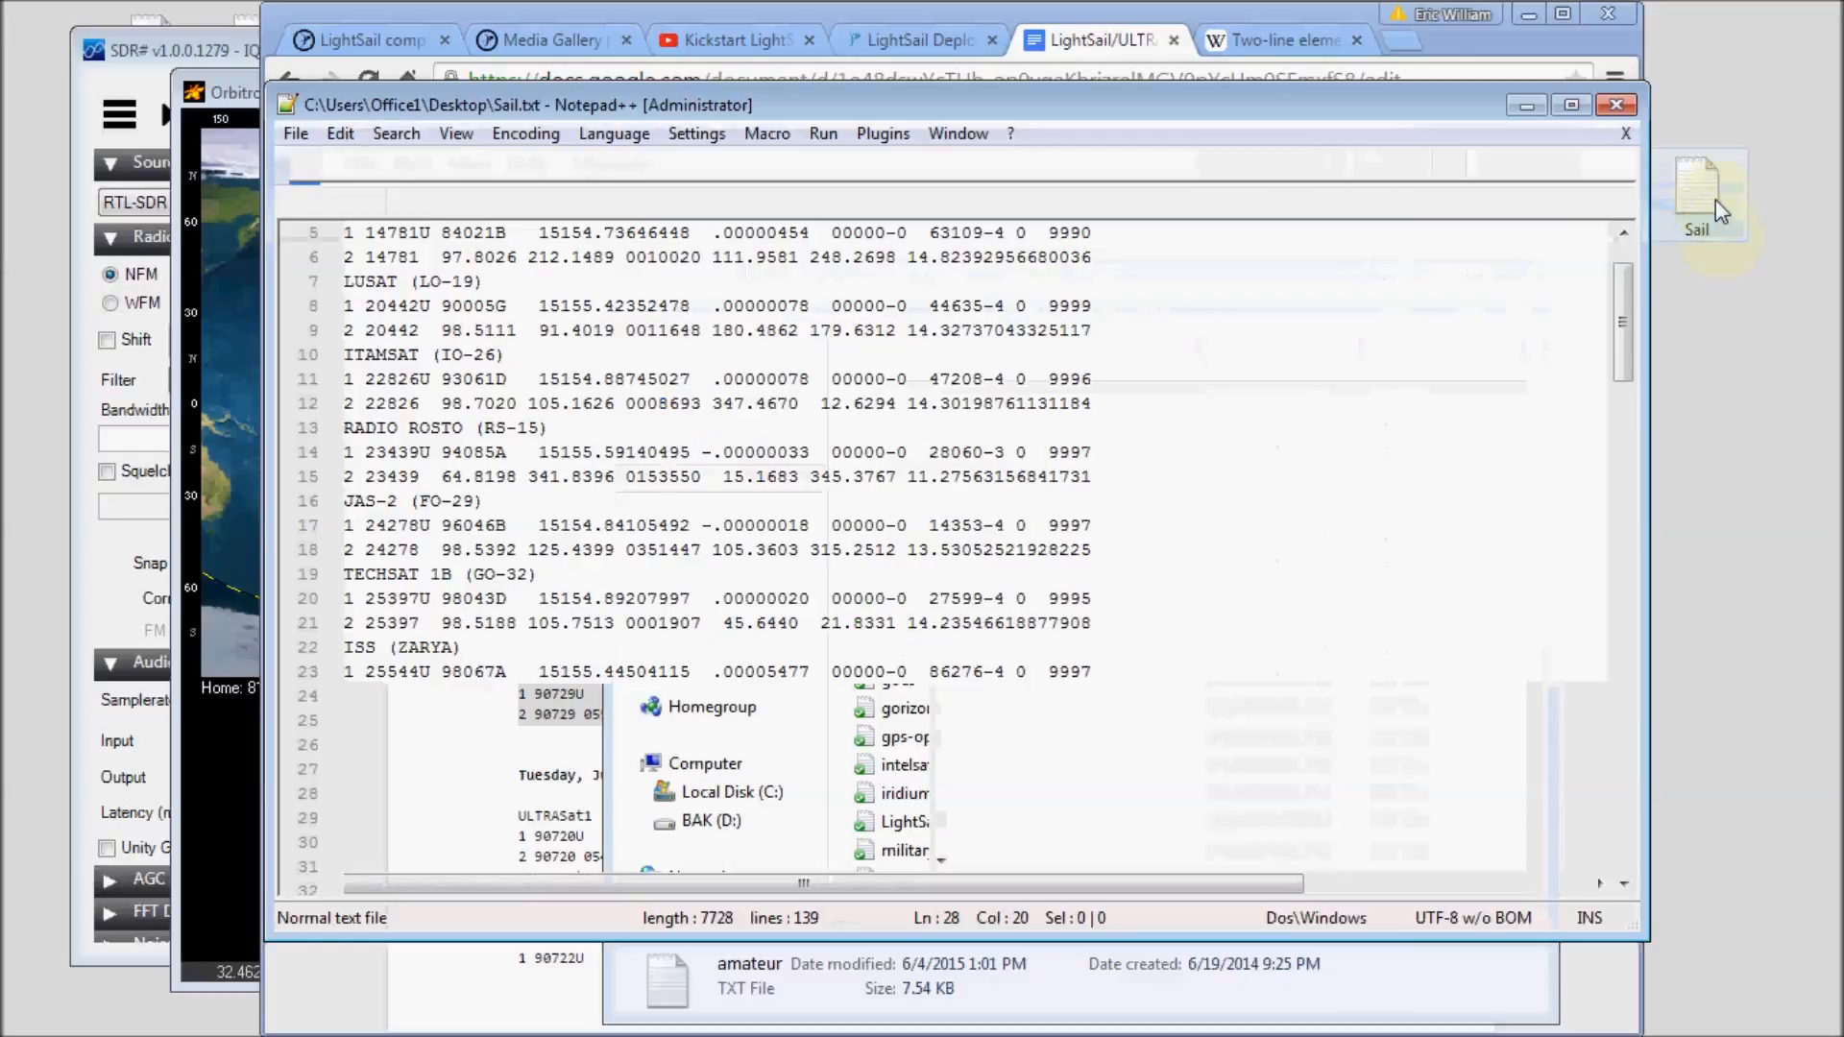
{"action": "key", "text": "ctrl+a"}
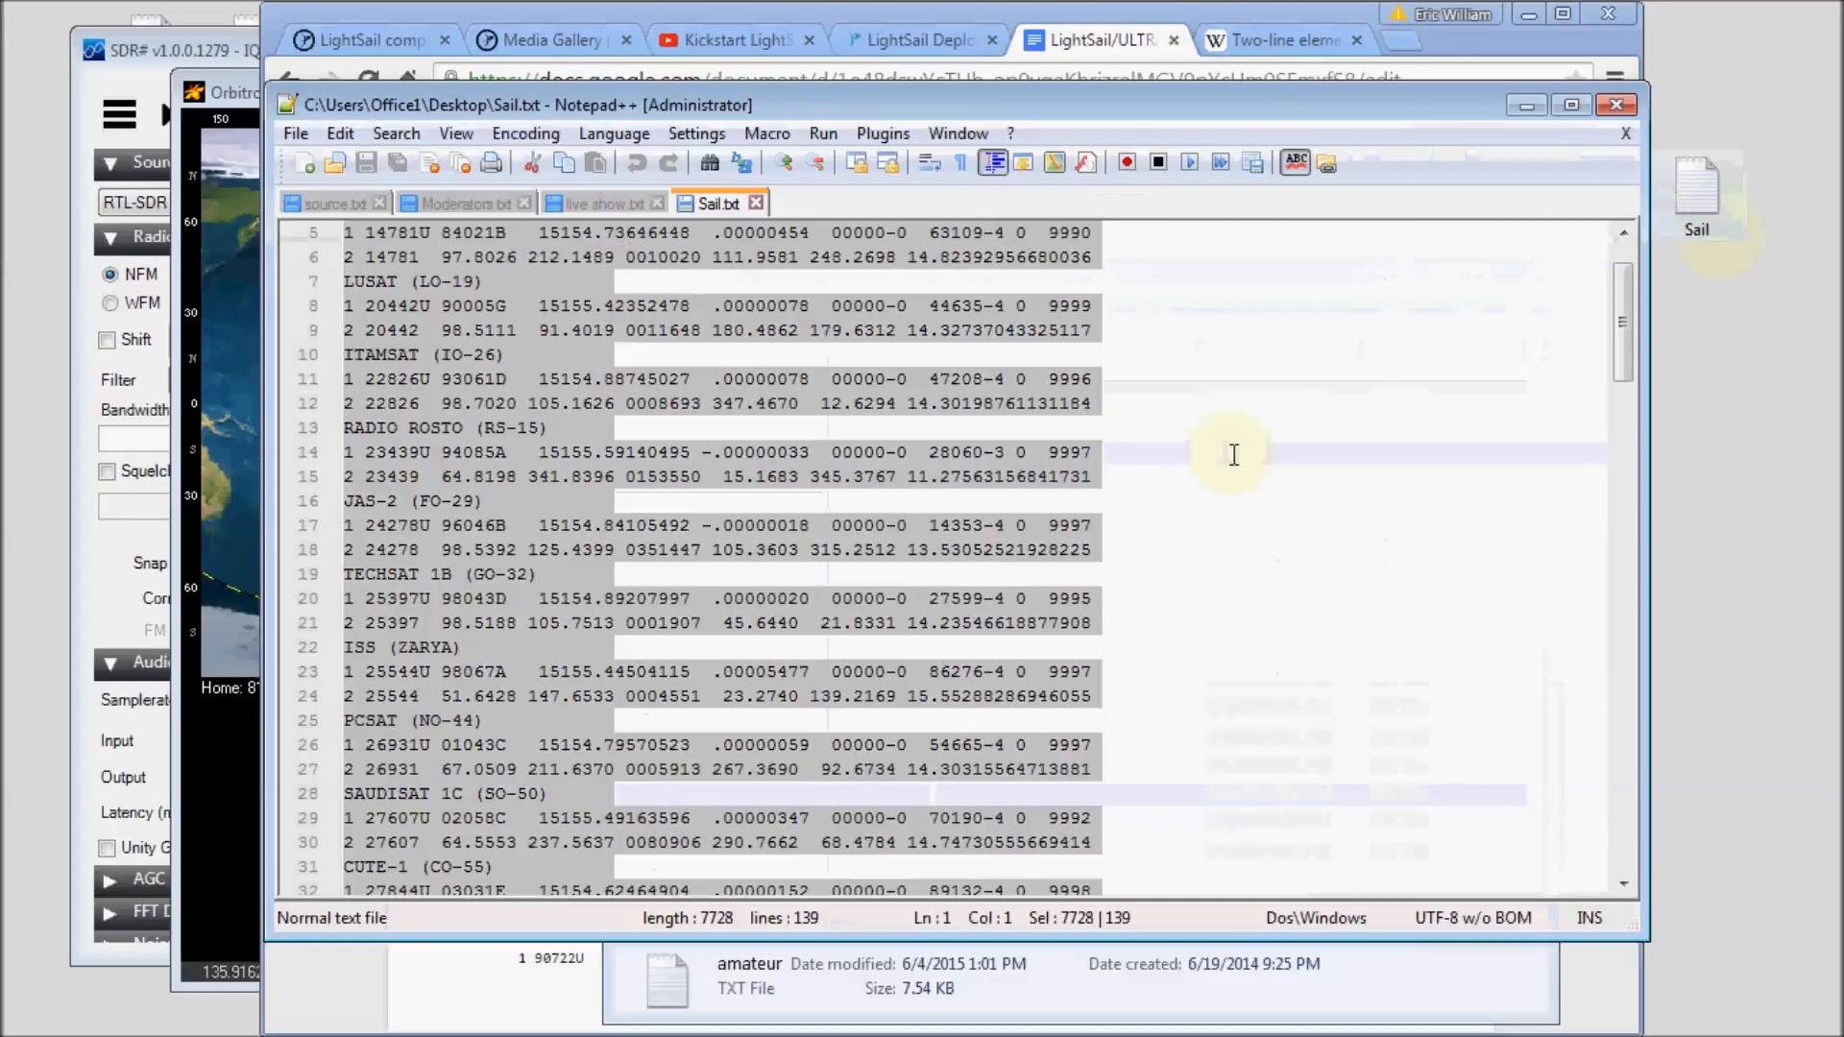
{"action": "key", "text": "Delete"}
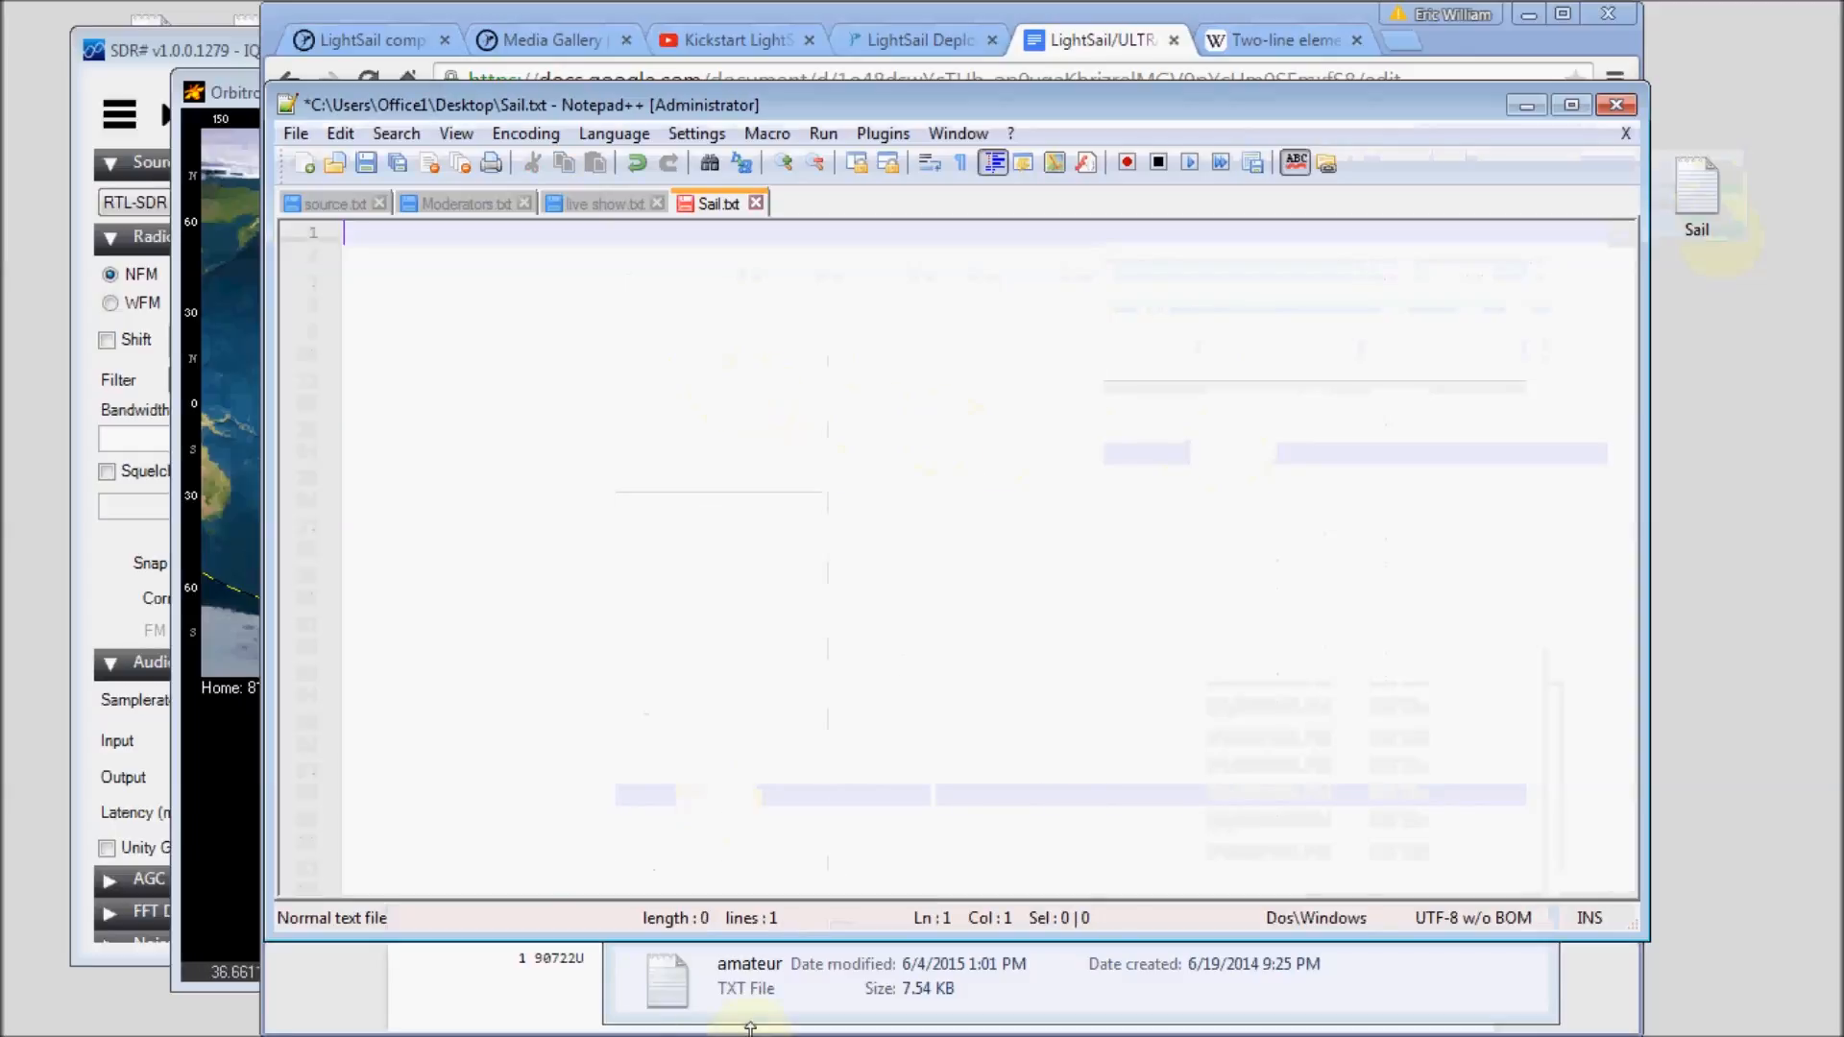
- Fill Sail.txt with the ULTRASat1–10 element sets from the Google Doc and save it
{"action": "left_click", "coordinate": [487, 1019]}
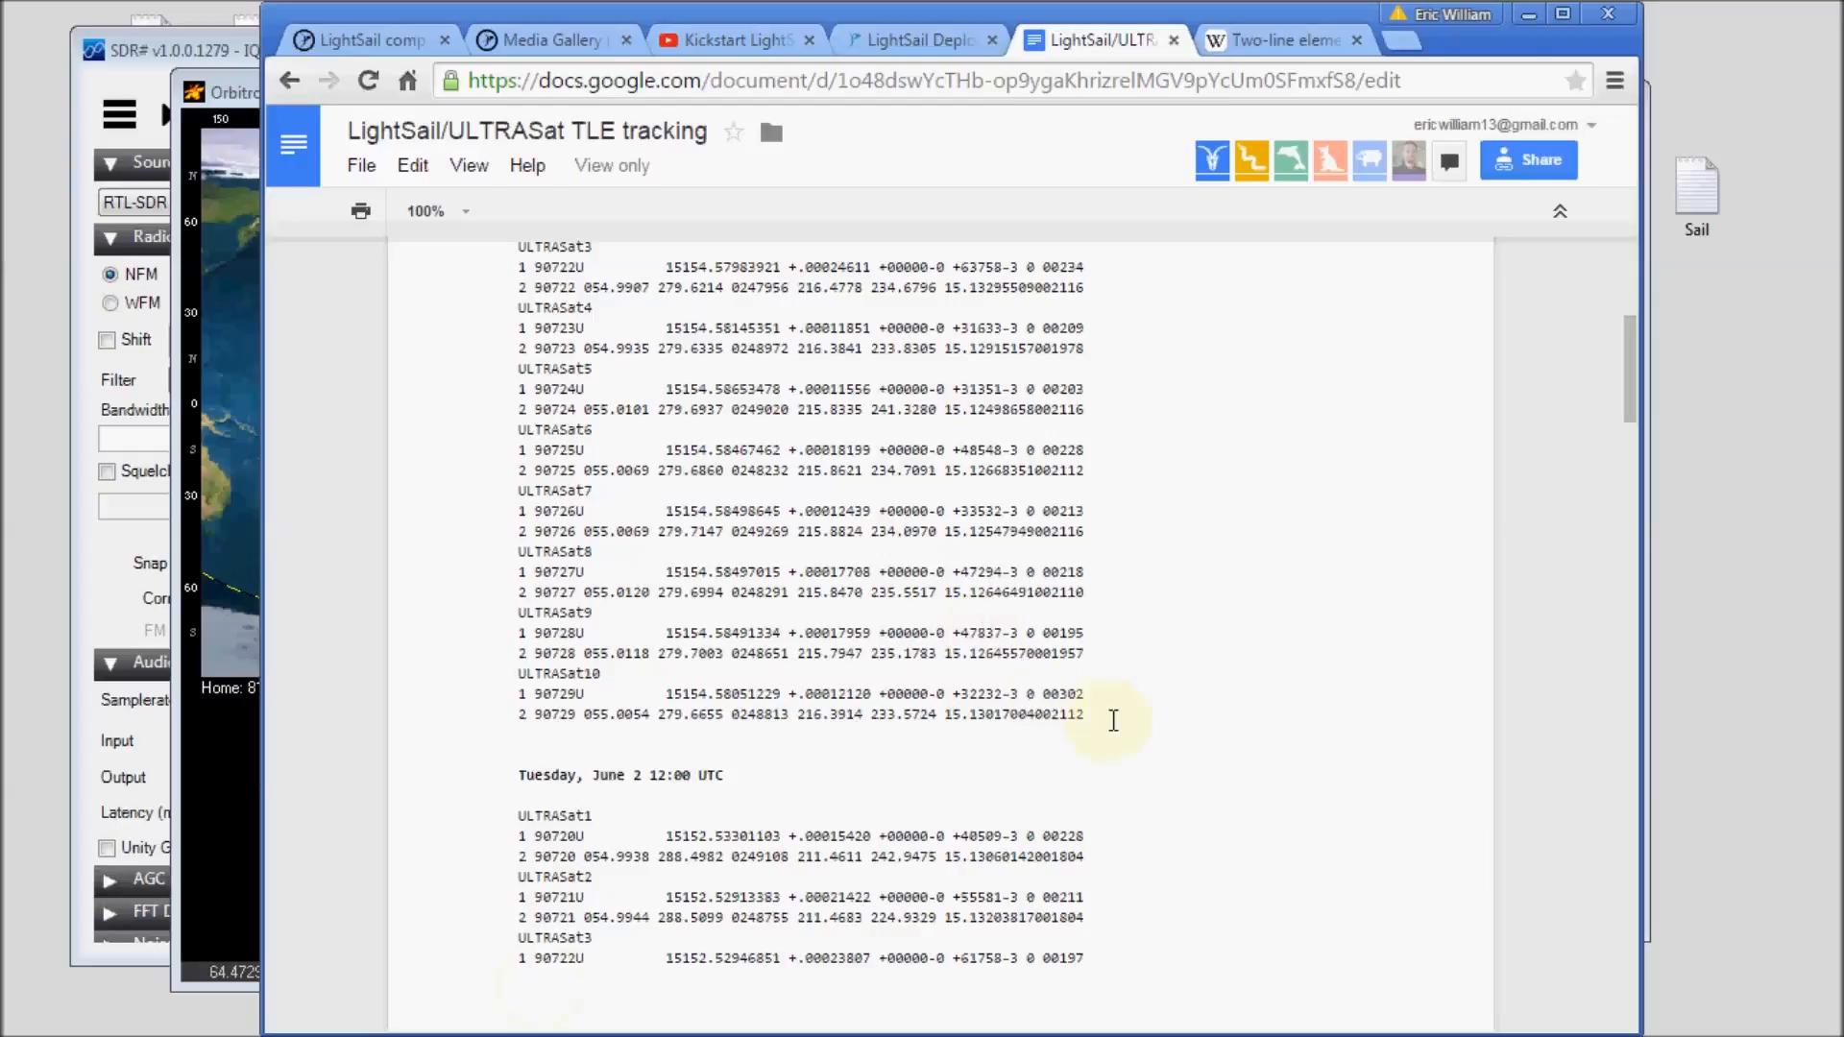
{"action": "mouse_move", "coordinate": [1109, 720]}
{"action": "left_mouse_down"}
{"action": "mouse_move", "coordinate": [614, 370]}
{"action": "mouse_move", "coordinate": [520, 504]}
{"action": "left_mouse_up"}
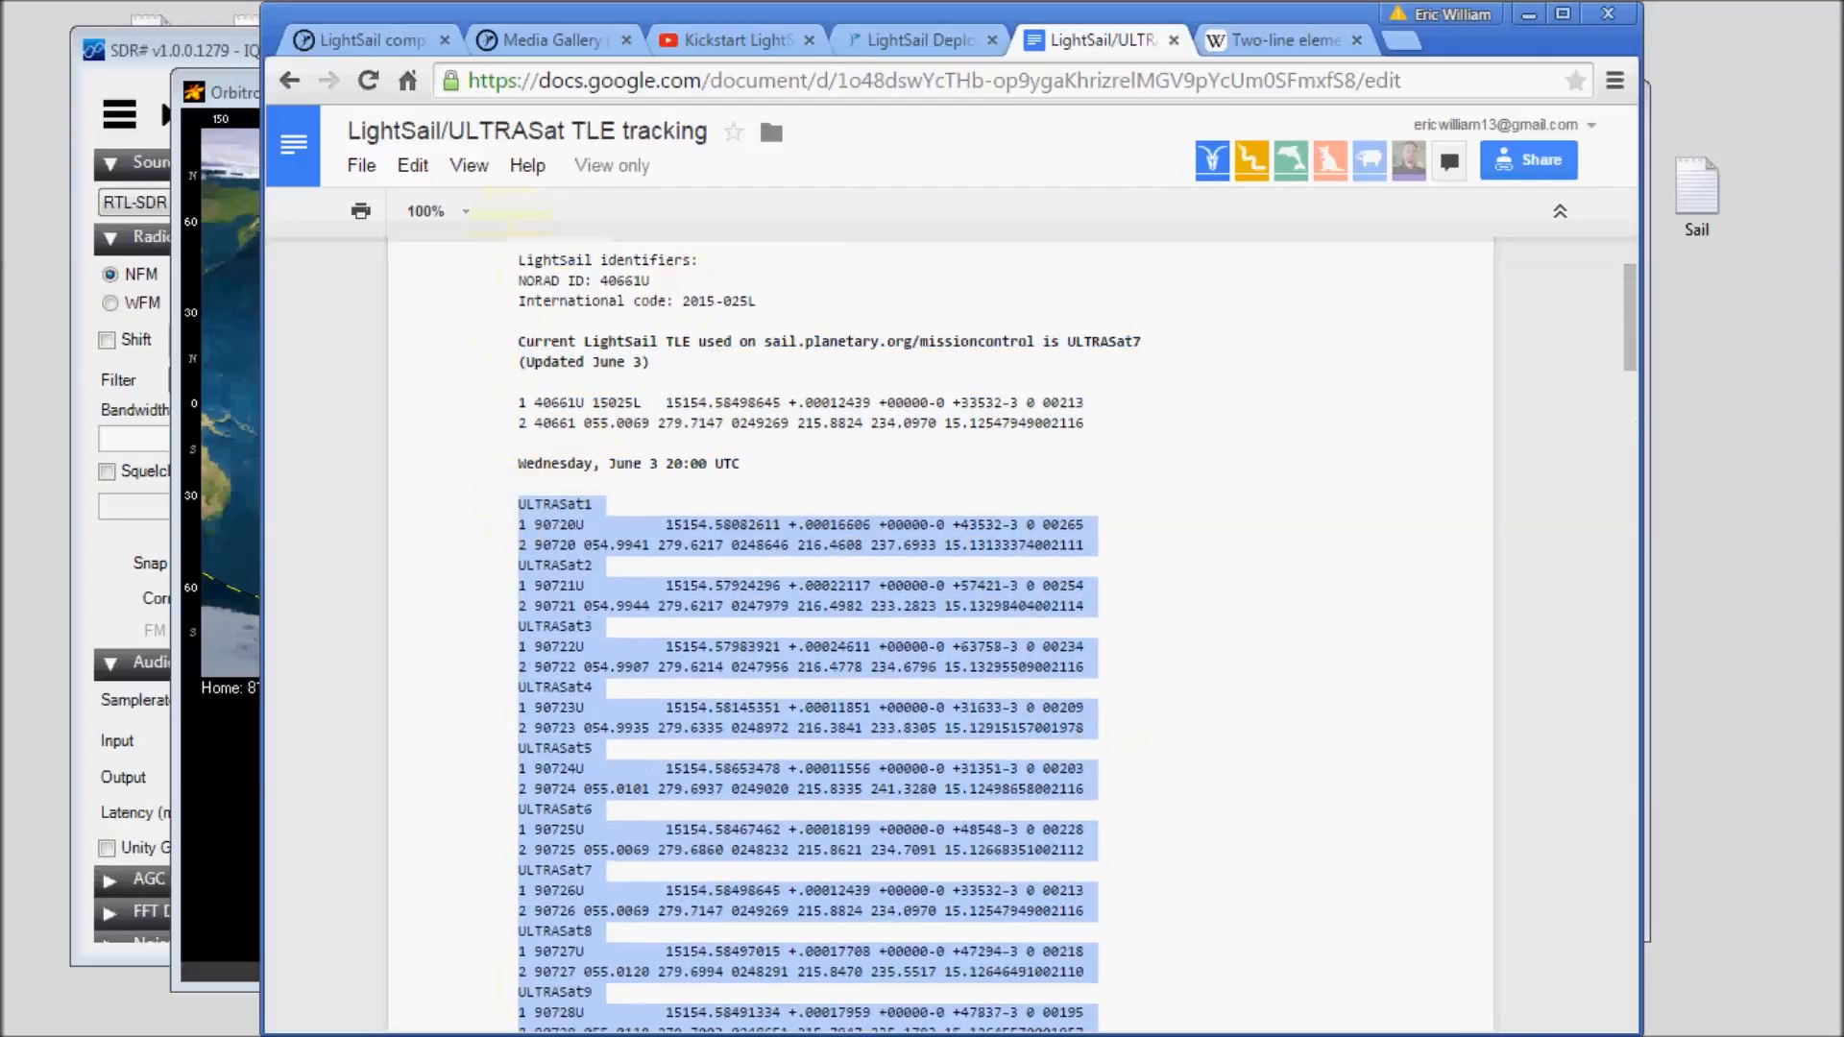
{"action": "key", "text": "ctrl+c"}
{"action": "left_click", "coordinate": [97, 1019]}
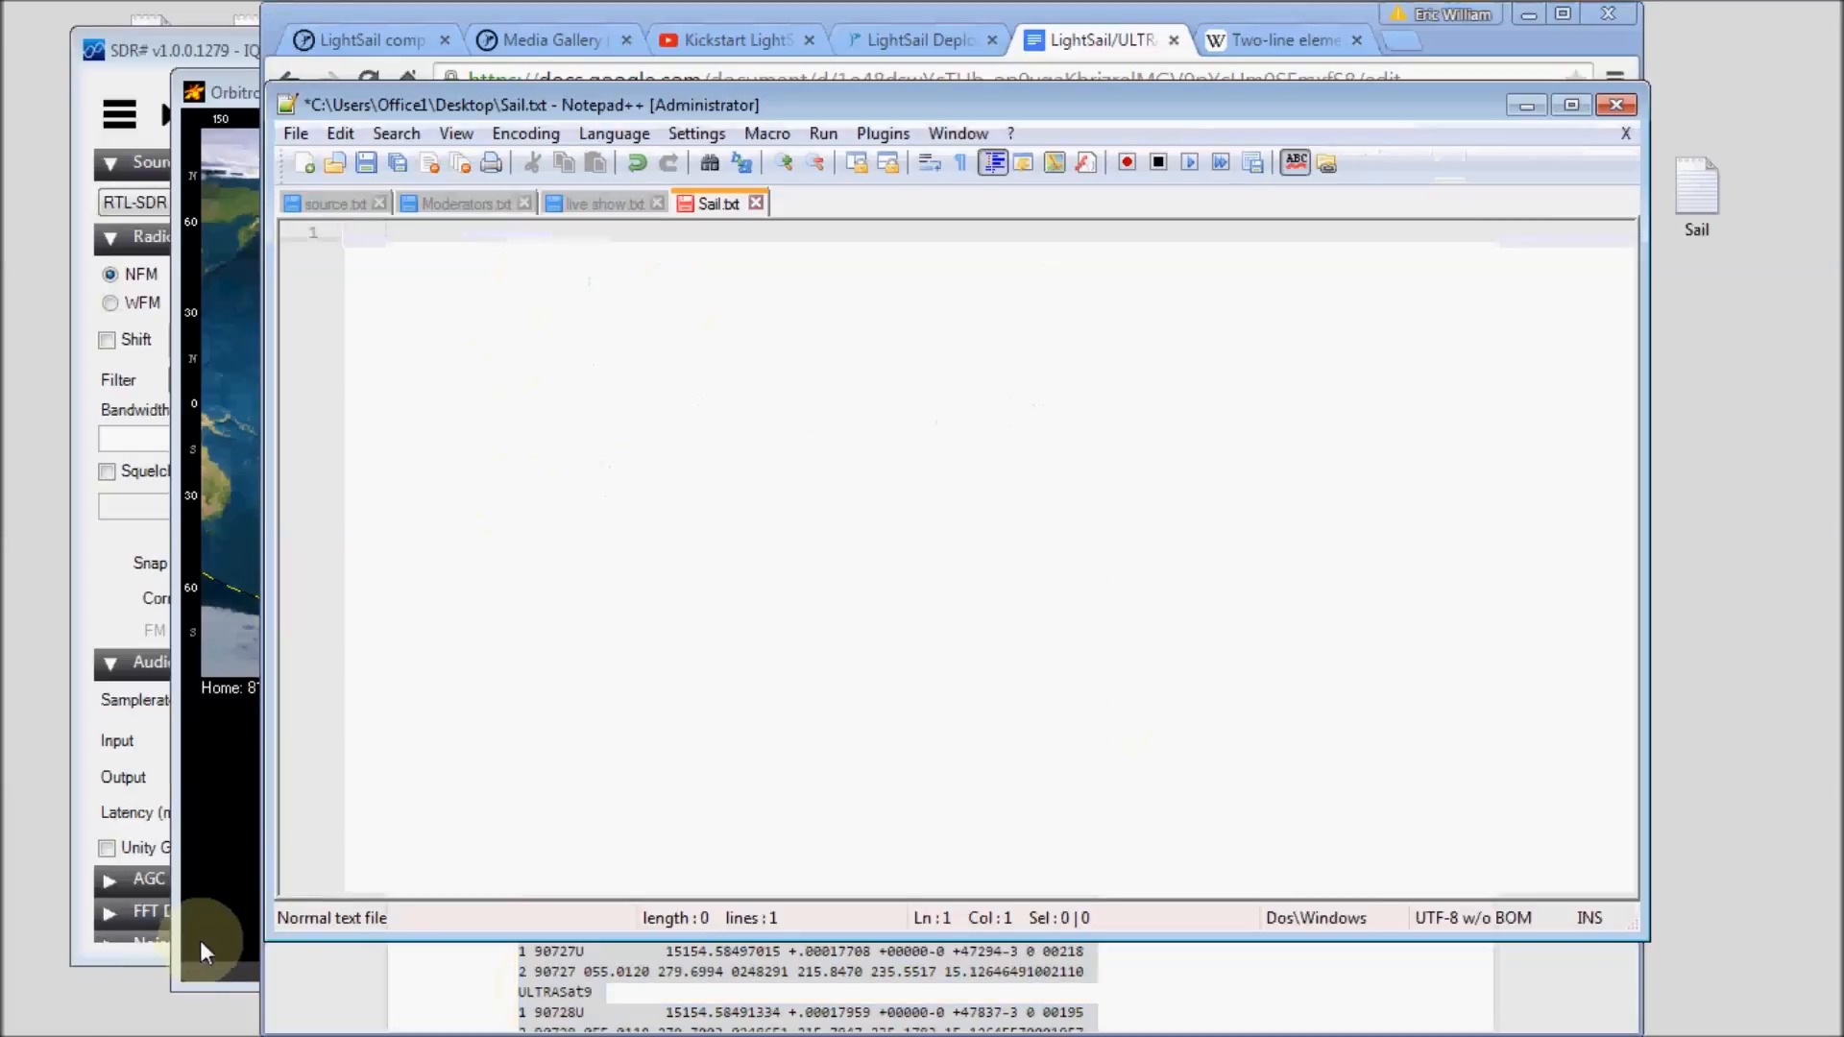
{"action": "key", "text": "ctrl+v"}
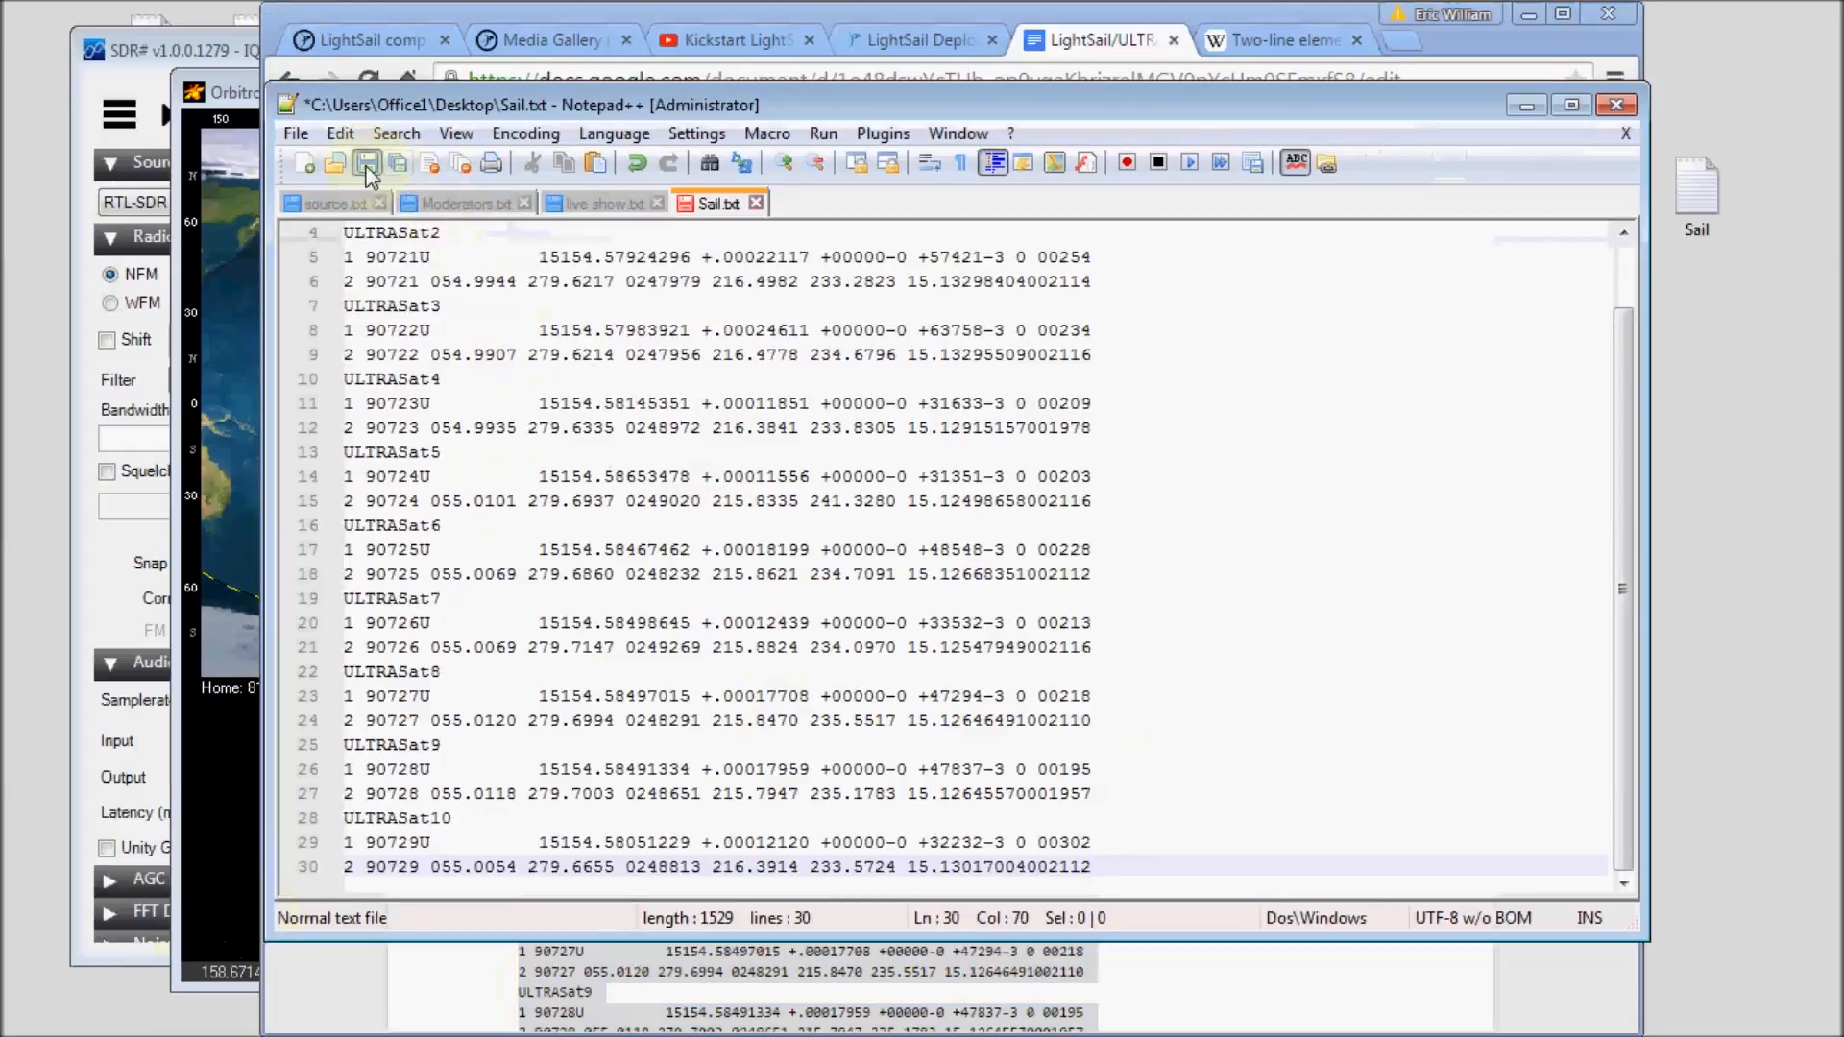
{"action": "left_click", "coordinate": [369, 167]}
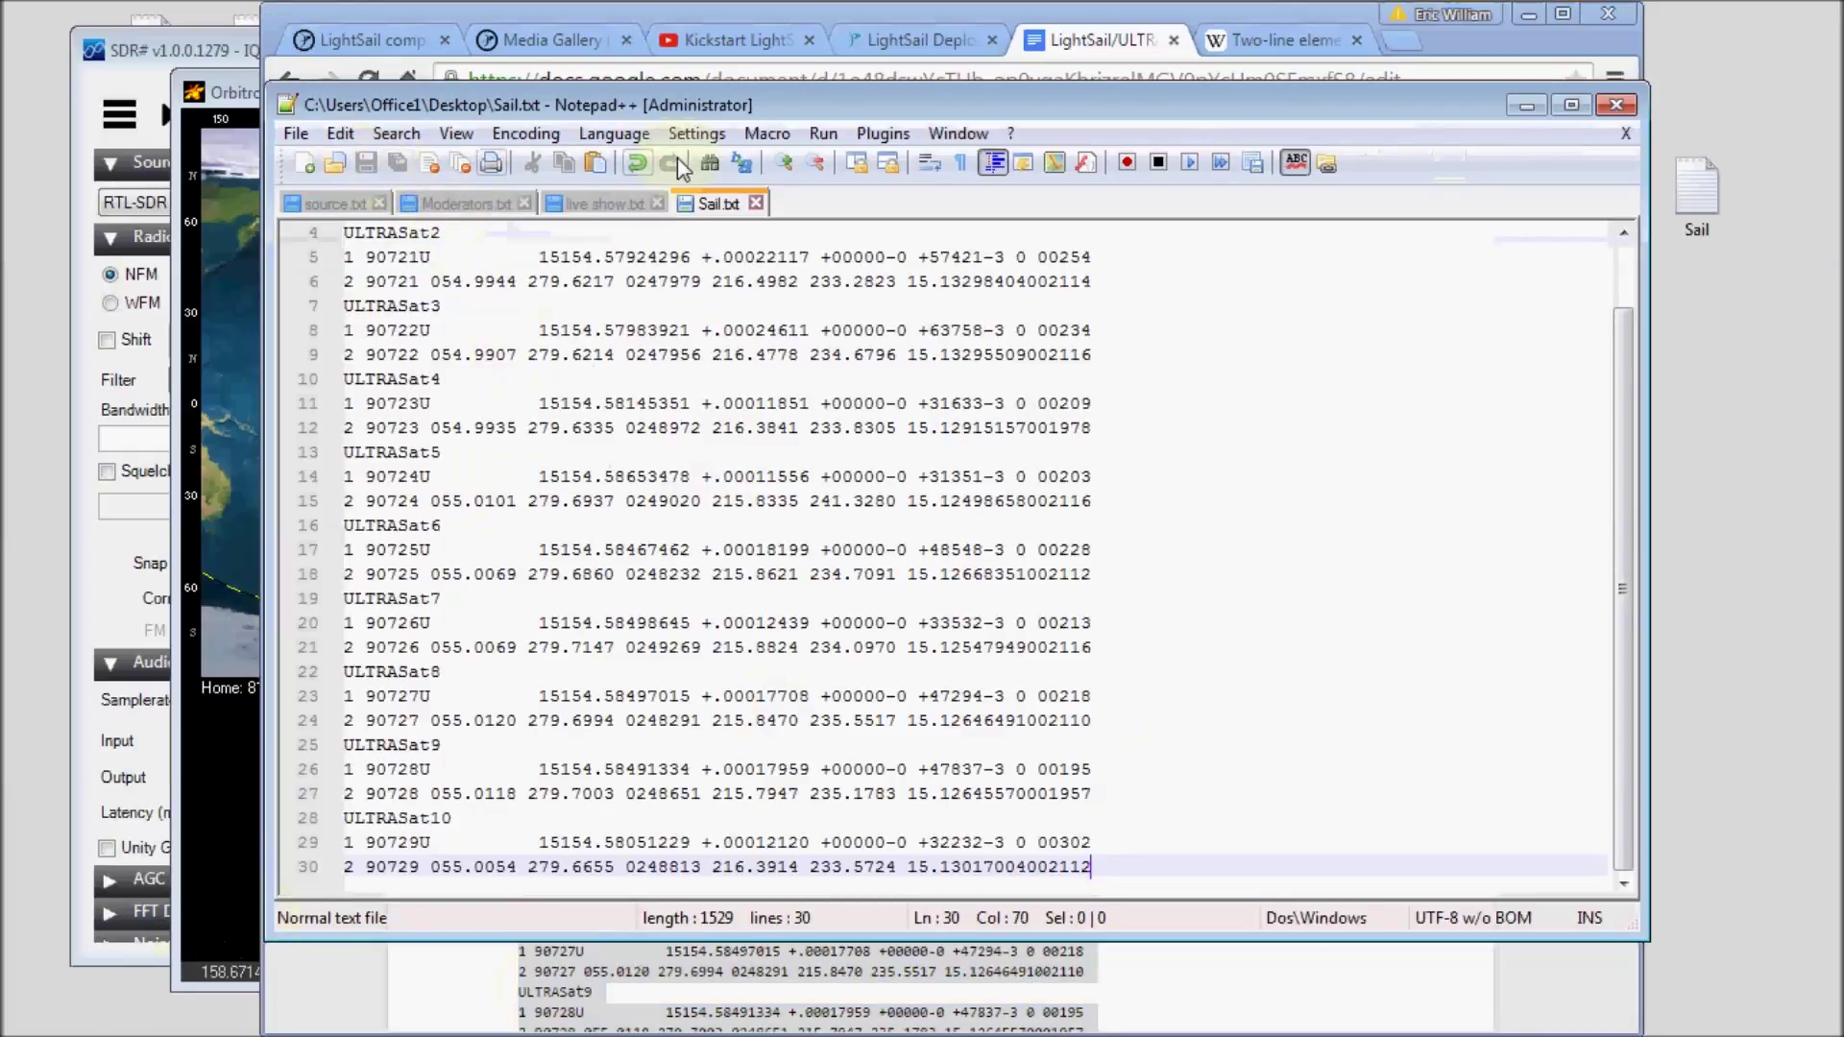
{"action": "left_click", "coordinate": [1618, 104]}
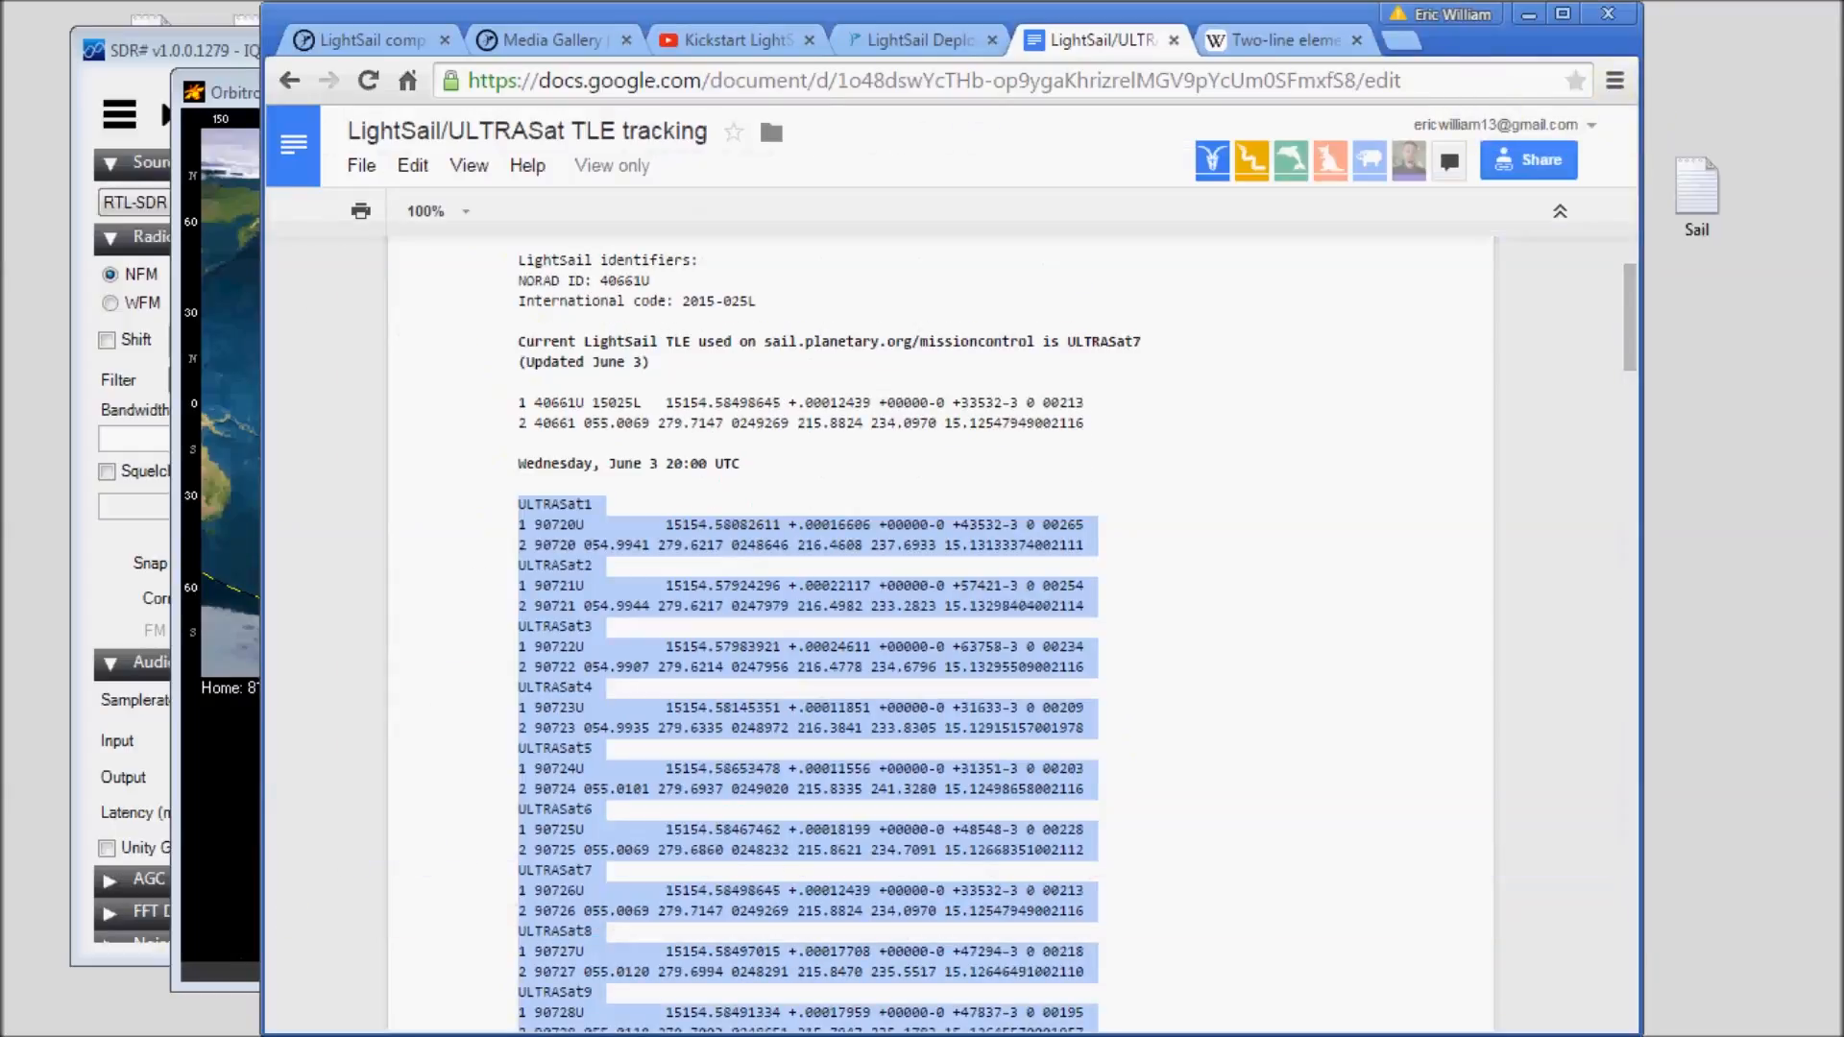
- Move the Sail file from the desktop into Orbitron's Tle folder
{"action": "key", "text": "alt+Tab"}
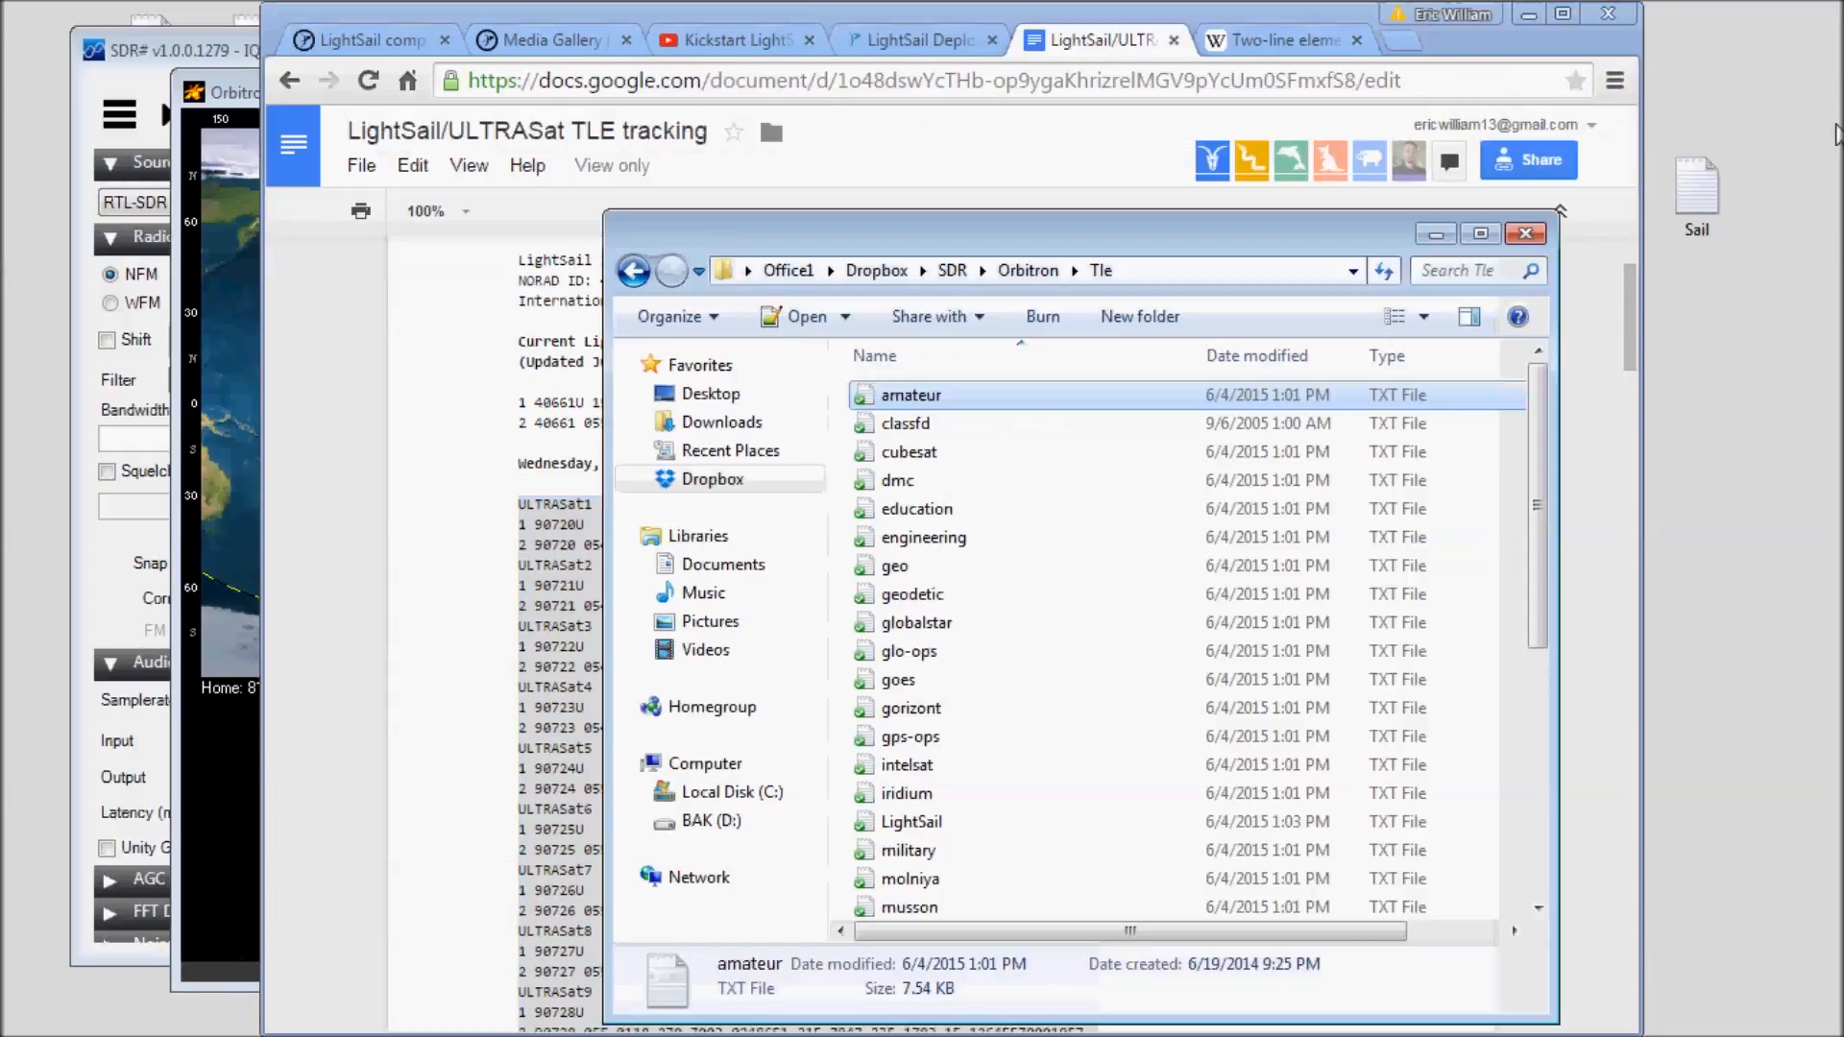
{"action": "left_click_drag", "start_coordinate": [1697, 189], "coordinate": [1125, 677]}
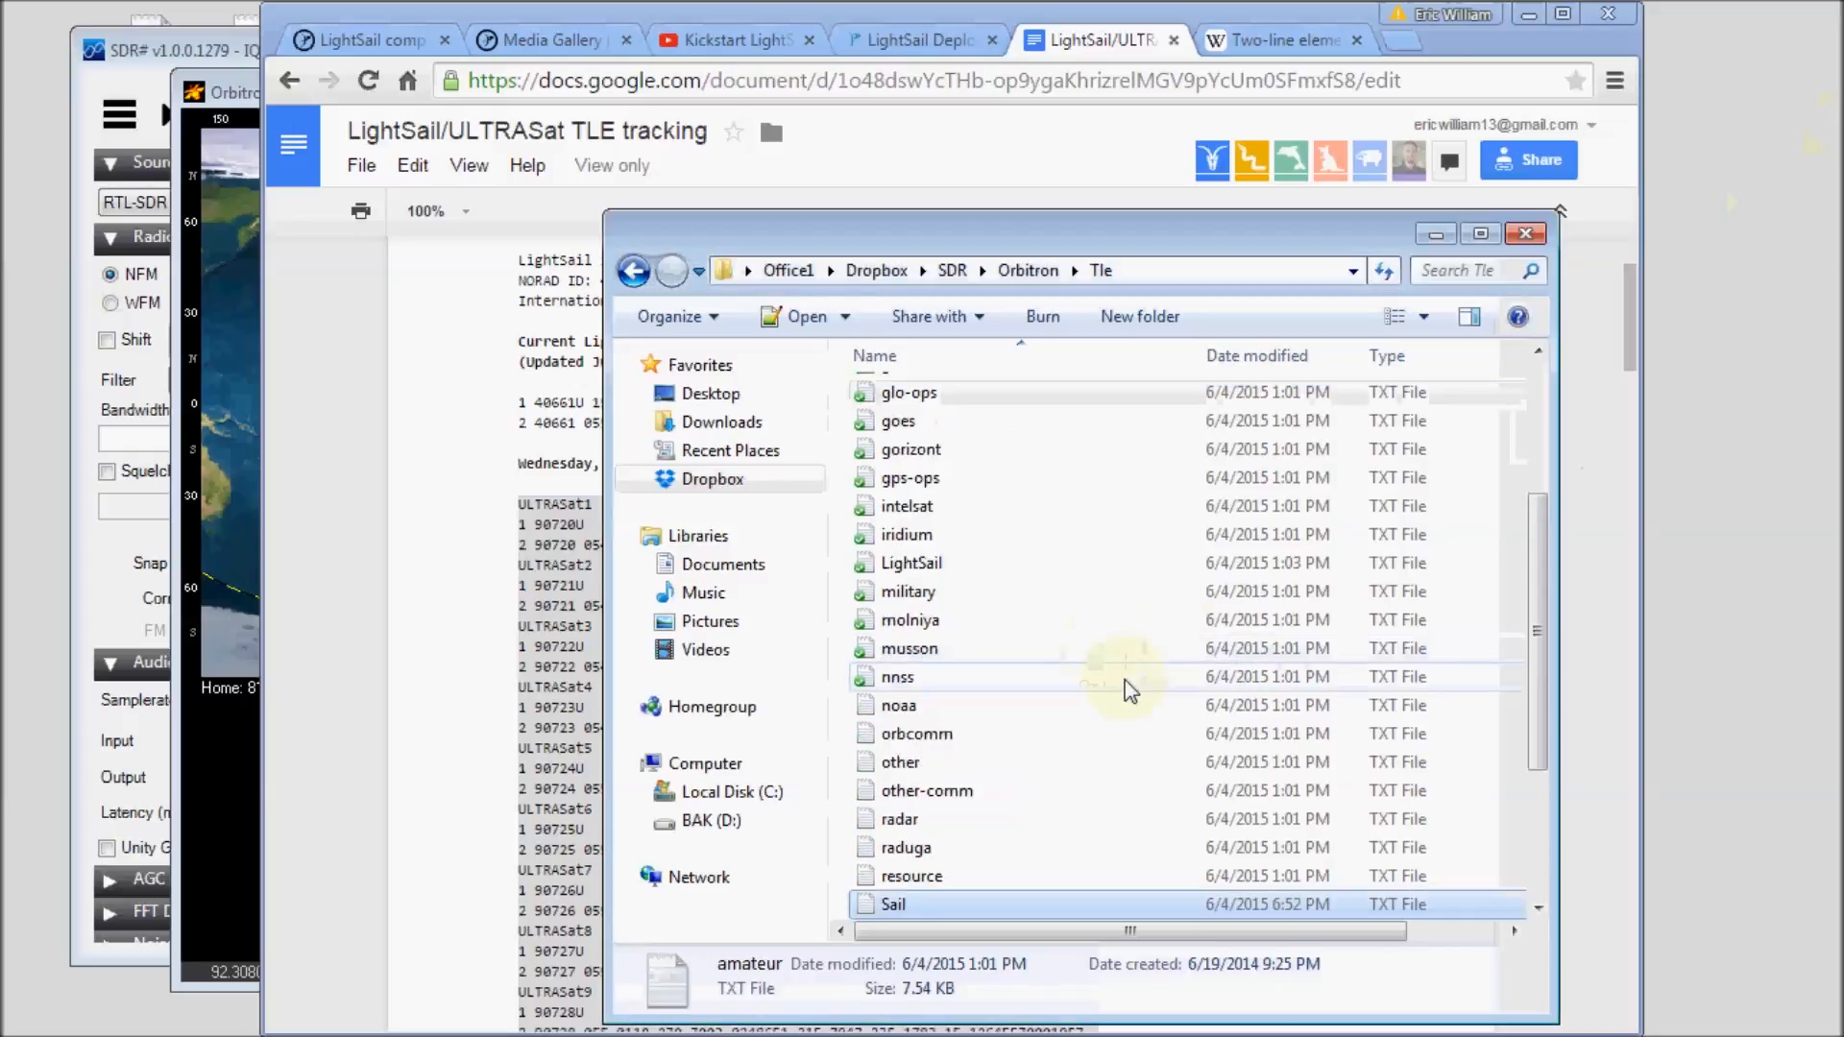
- Load the Sail TLE file into Orbitron, listing ULTRASat1–10
{"action": "left_click", "coordinate": [226, 855]}
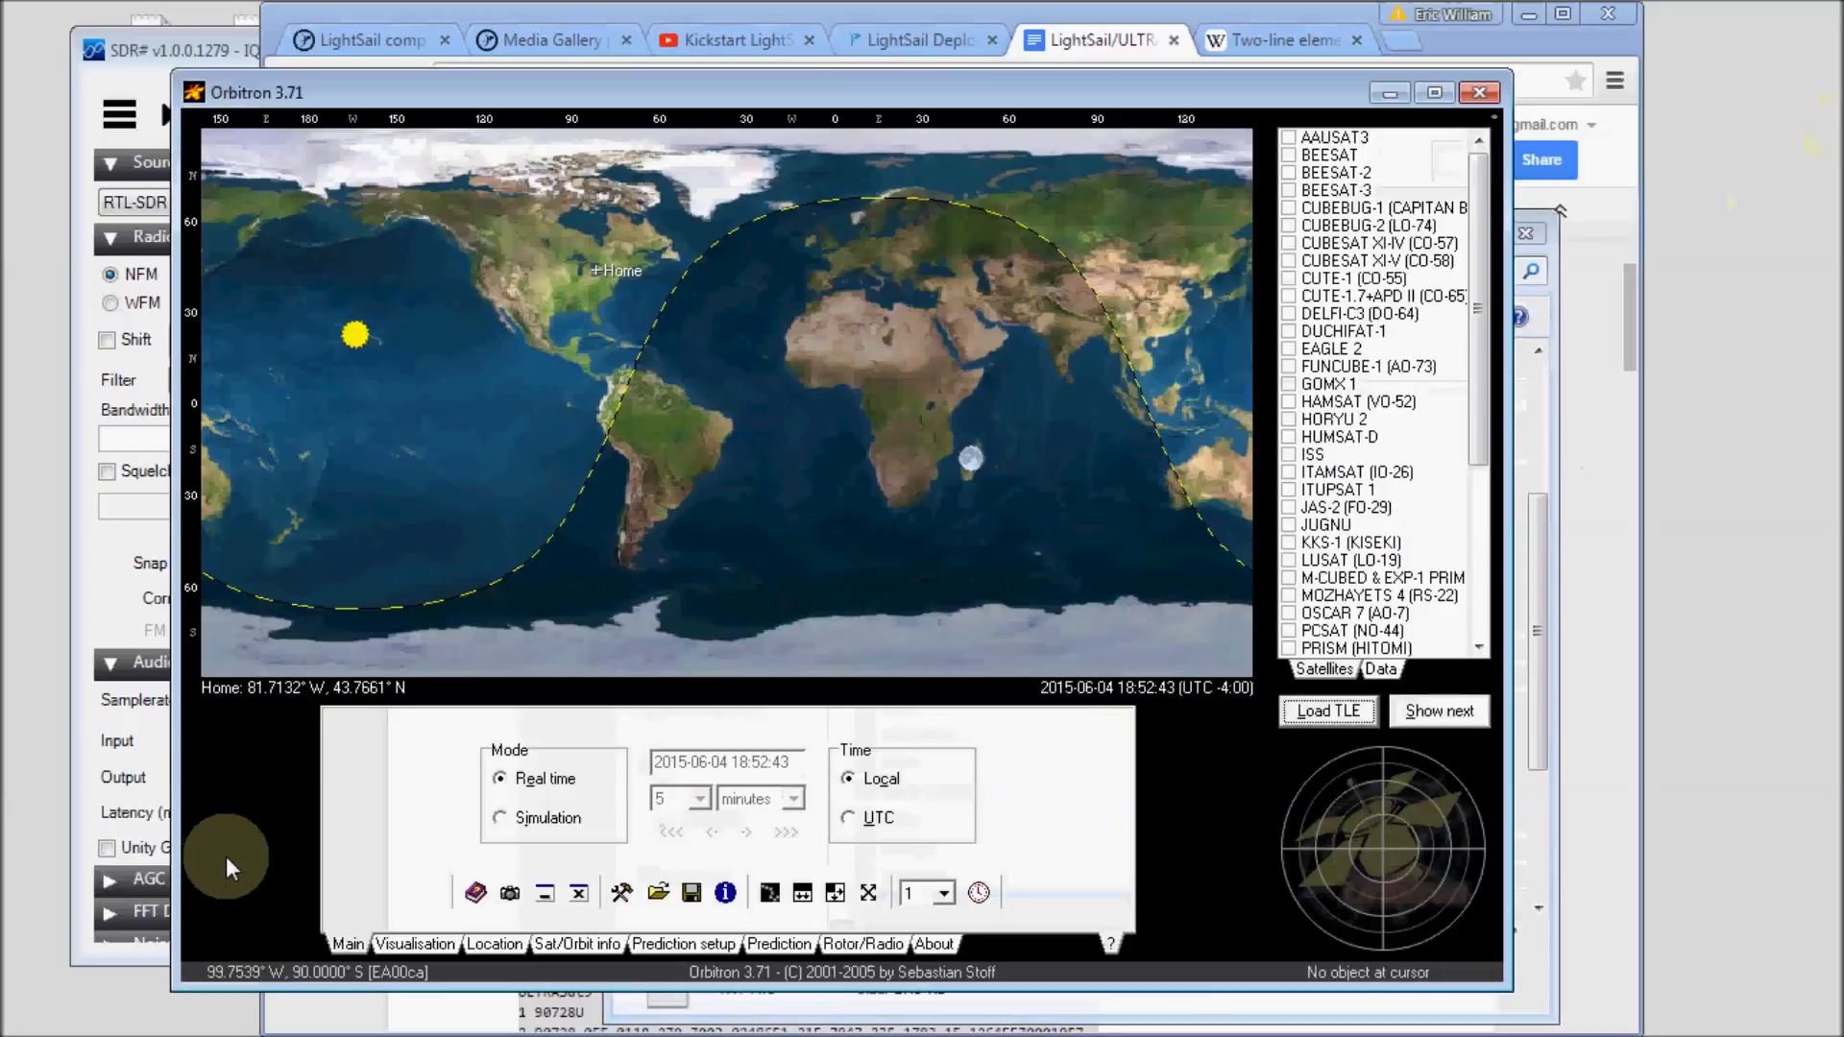
{"action": "left_click", "coordinate": [1326, 711]}
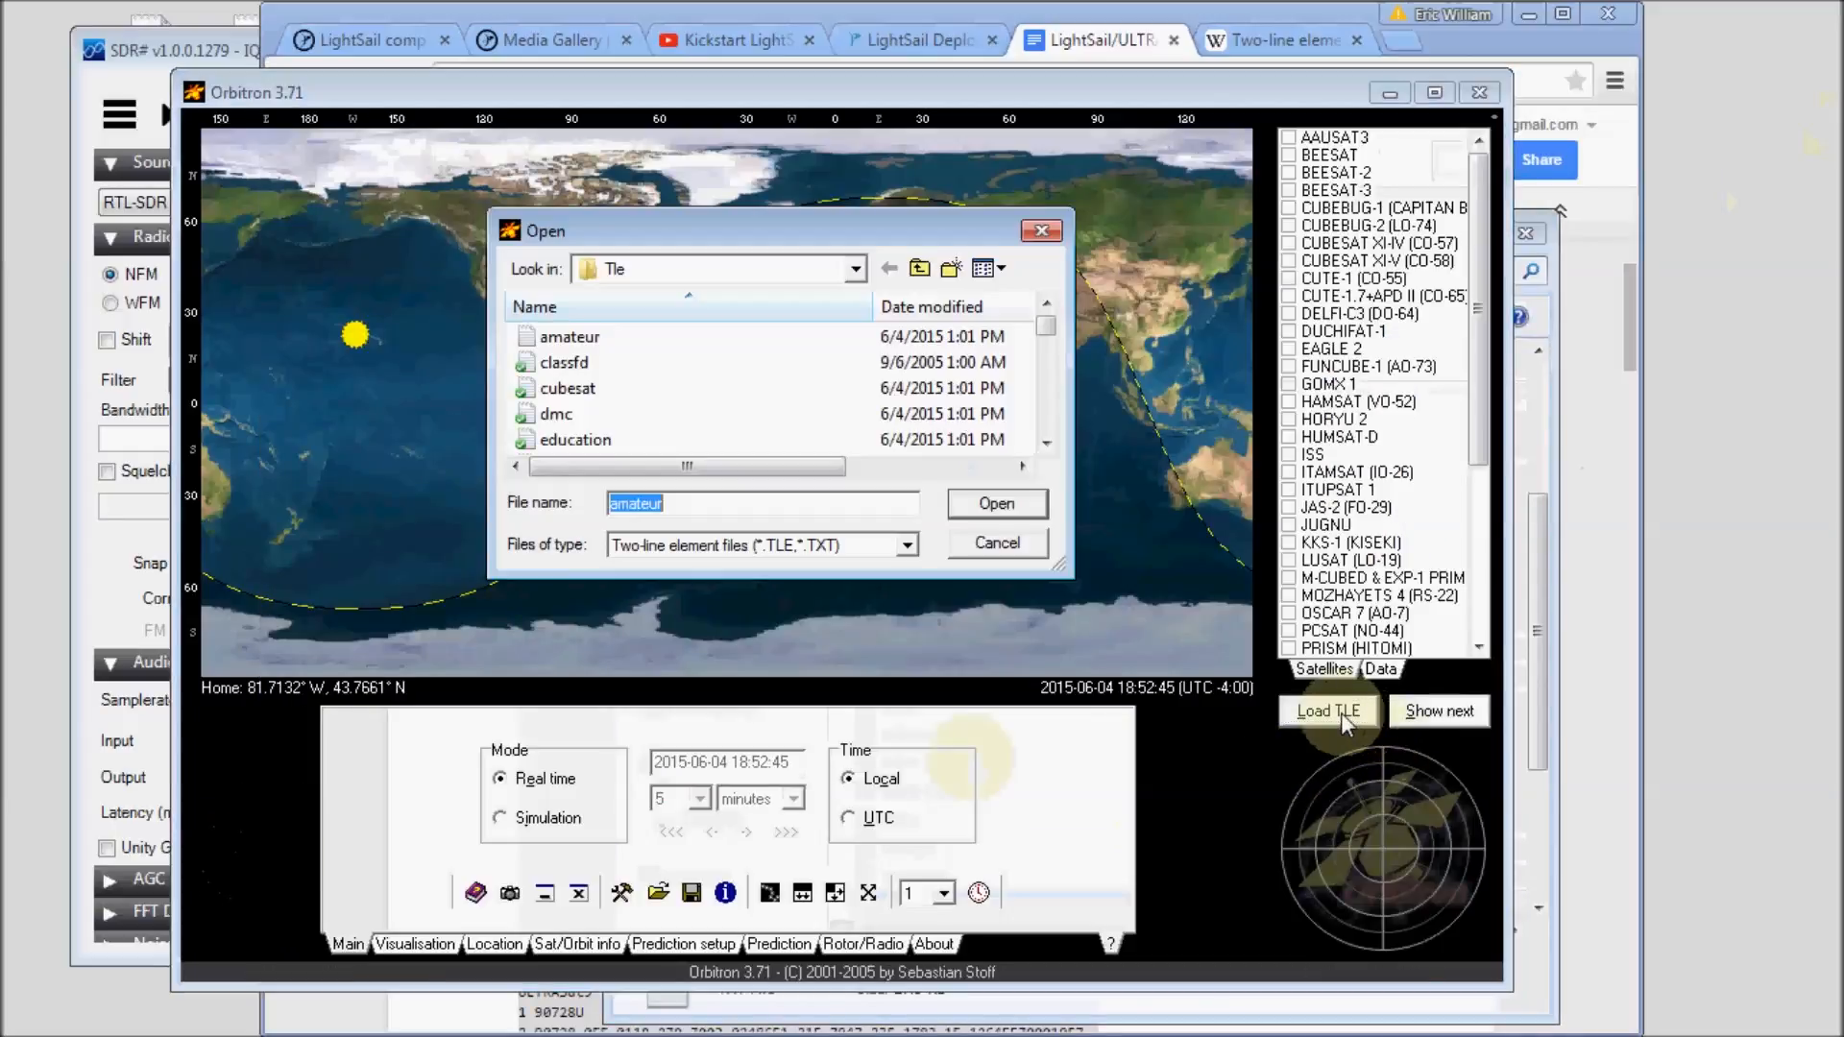
{"action": "left_click_drag", "start_coordinate": [1047, 329], "coordinate": [1051, 404]}
{"action": "left_click", "coordinate": [1048, 440]}
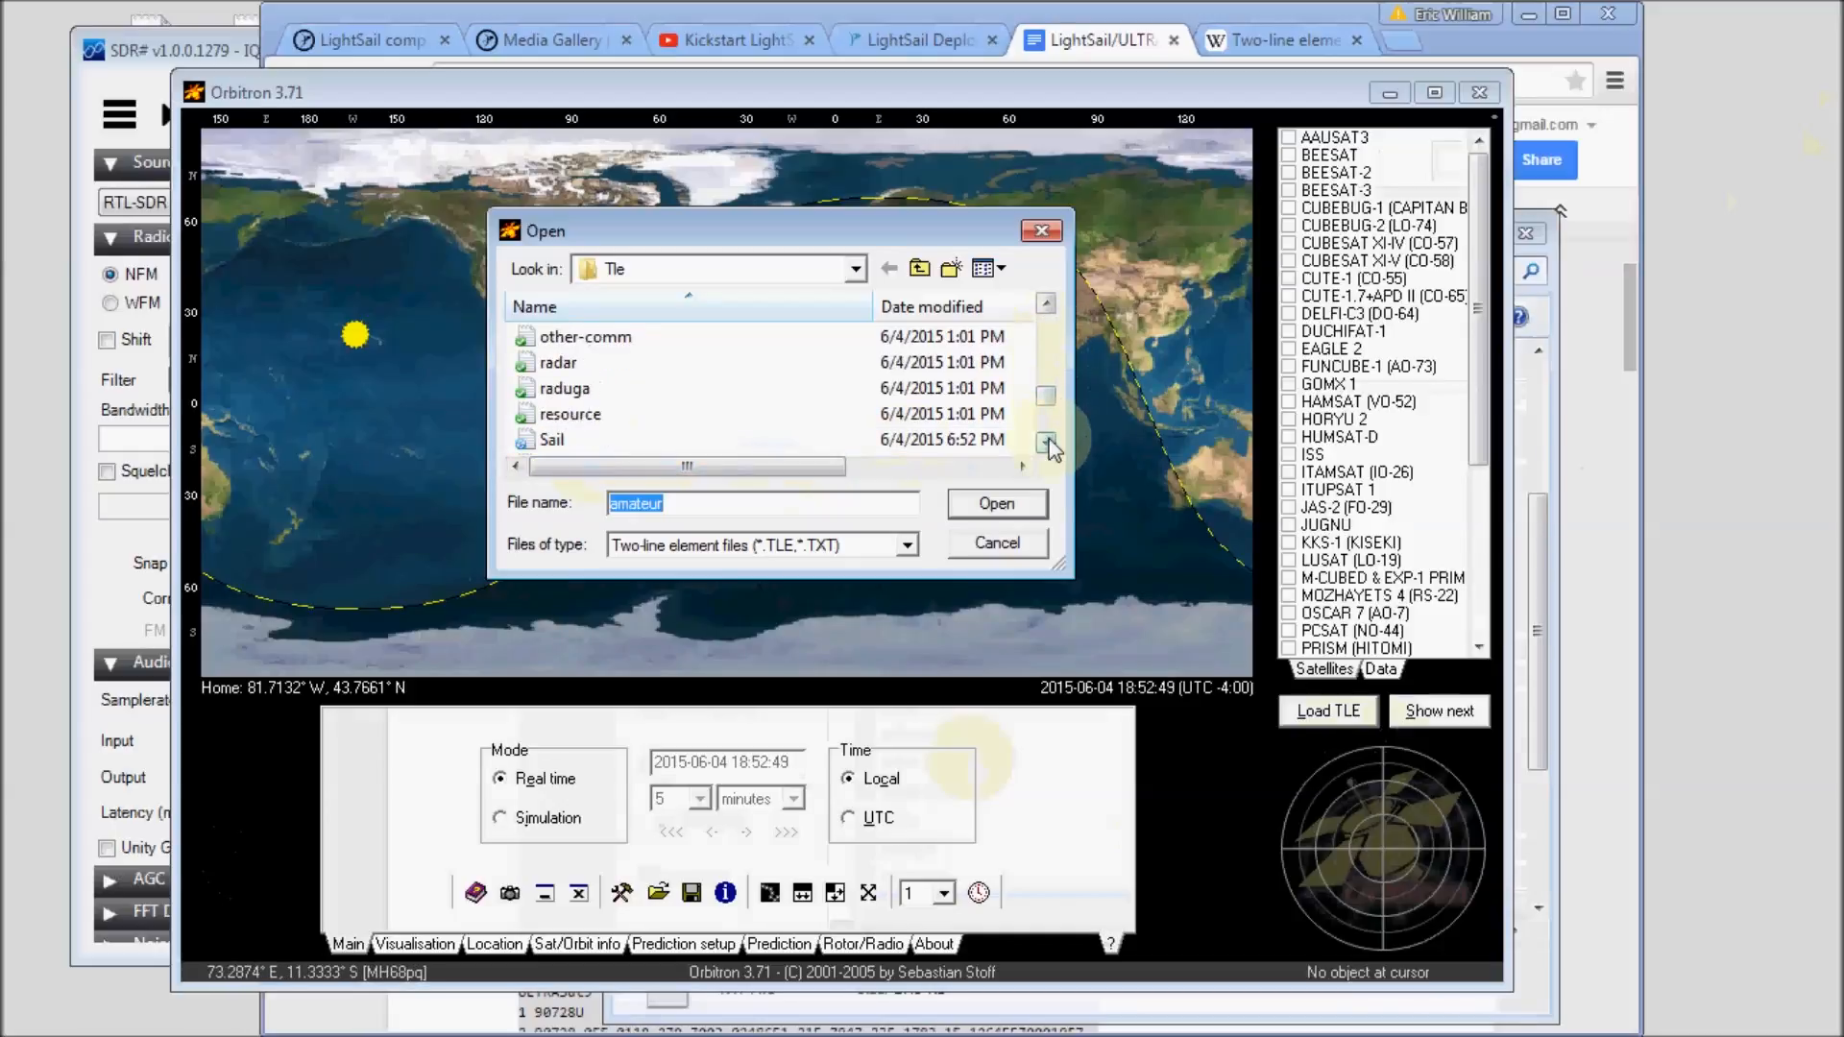
{"action": "double_click", "coordinate": [605, 427]}
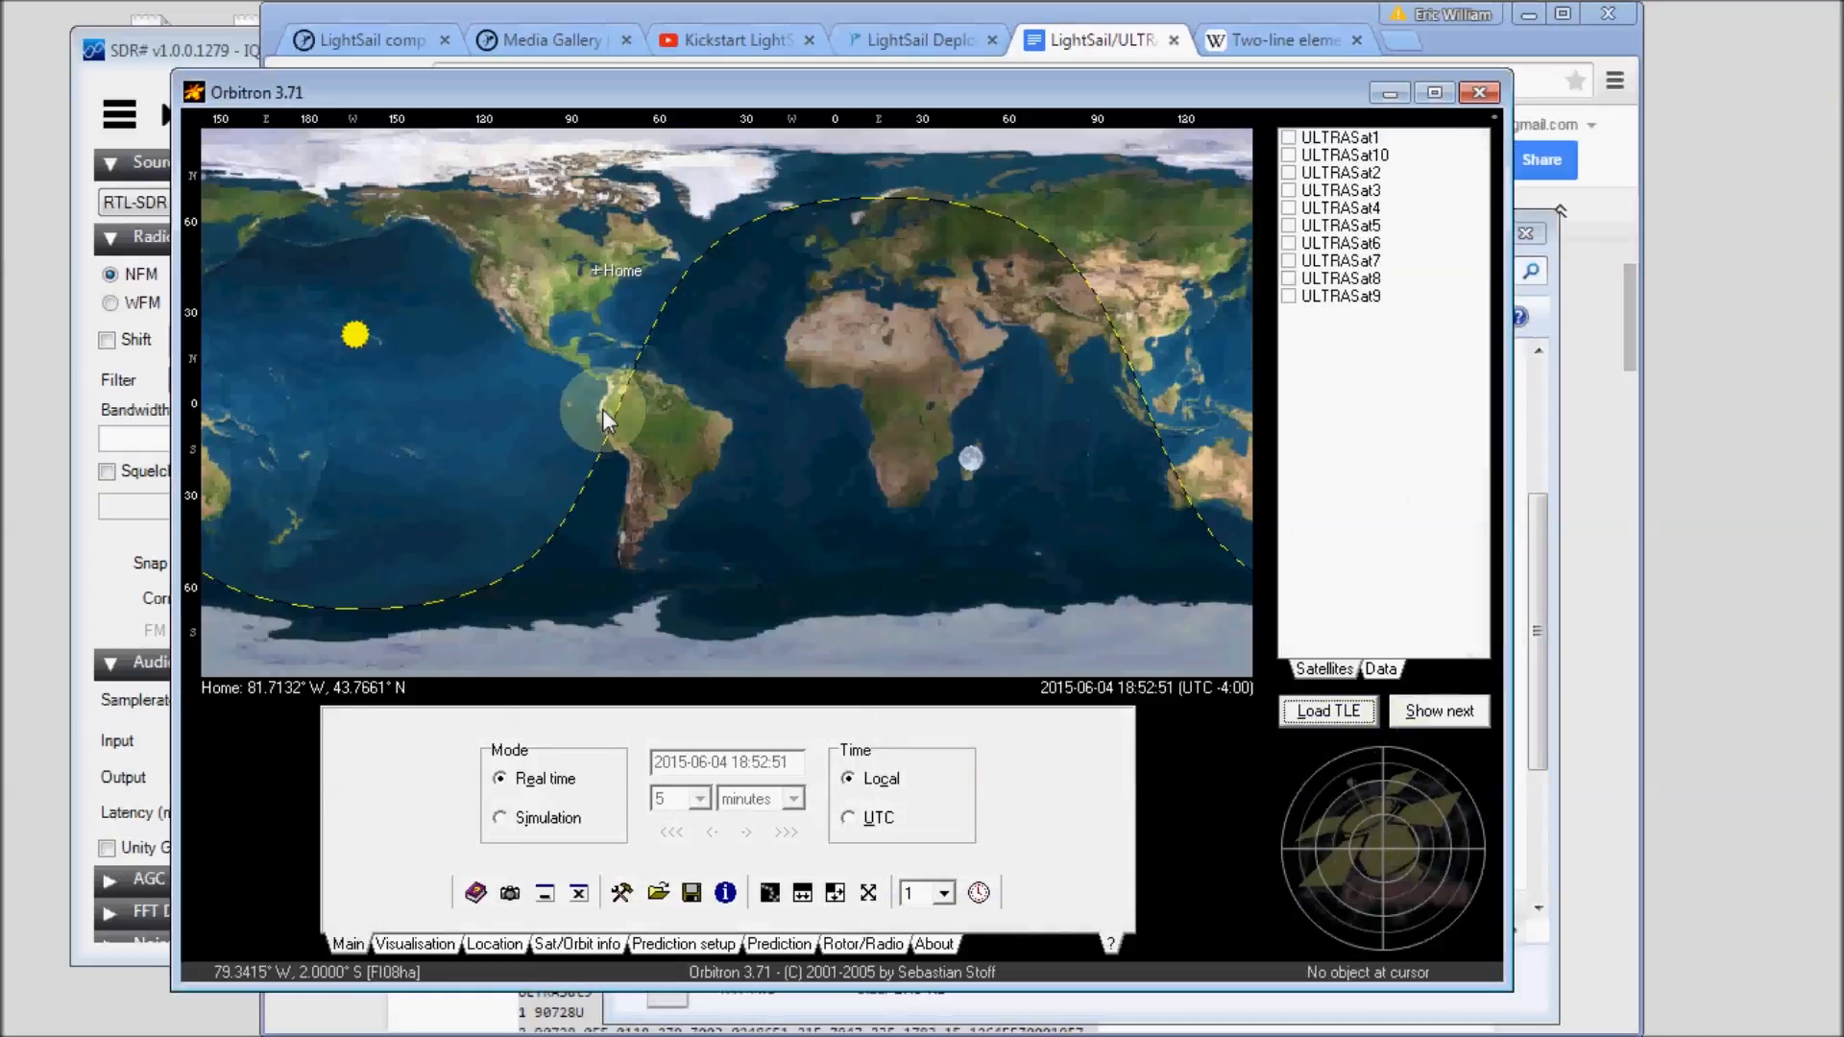
- Track ULTRASat7 on the world map and bring up the pass prediction table
{"action": "left_click", "coordinate": [1290, 263]}
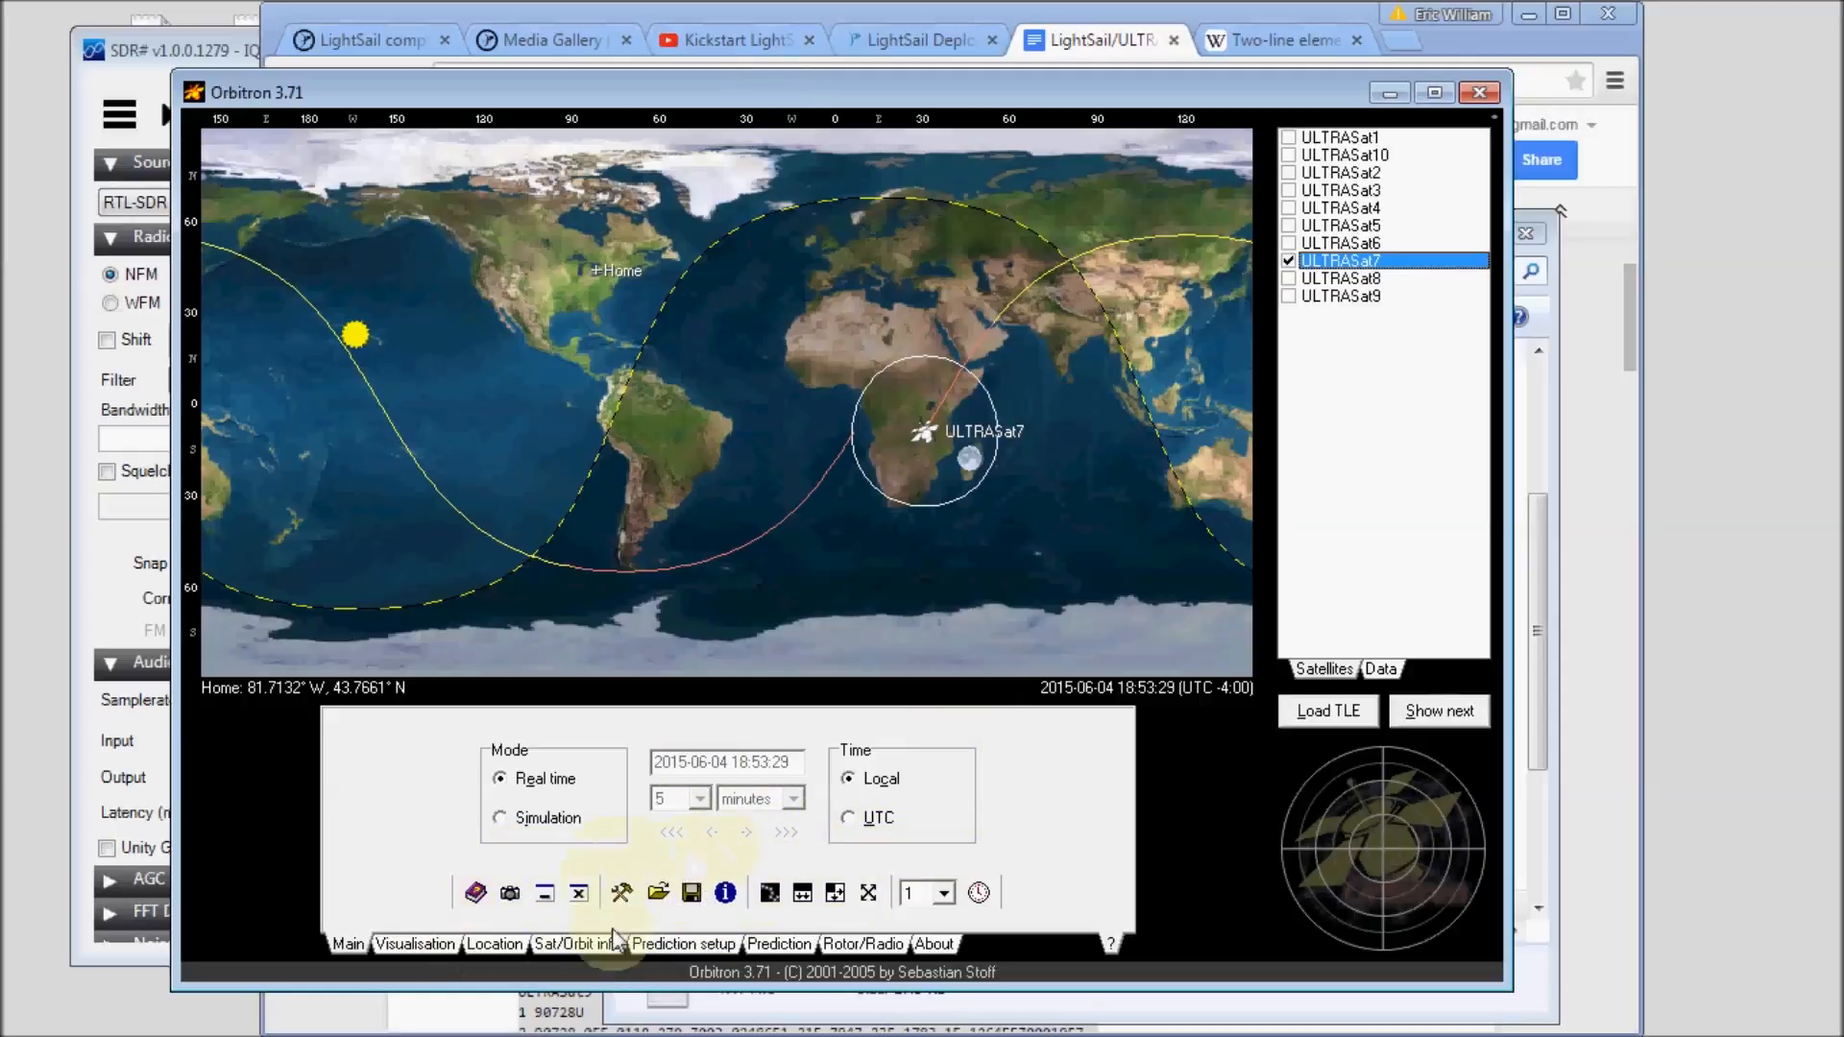
{"action": "left_click", "coordinate": [780, 947]}
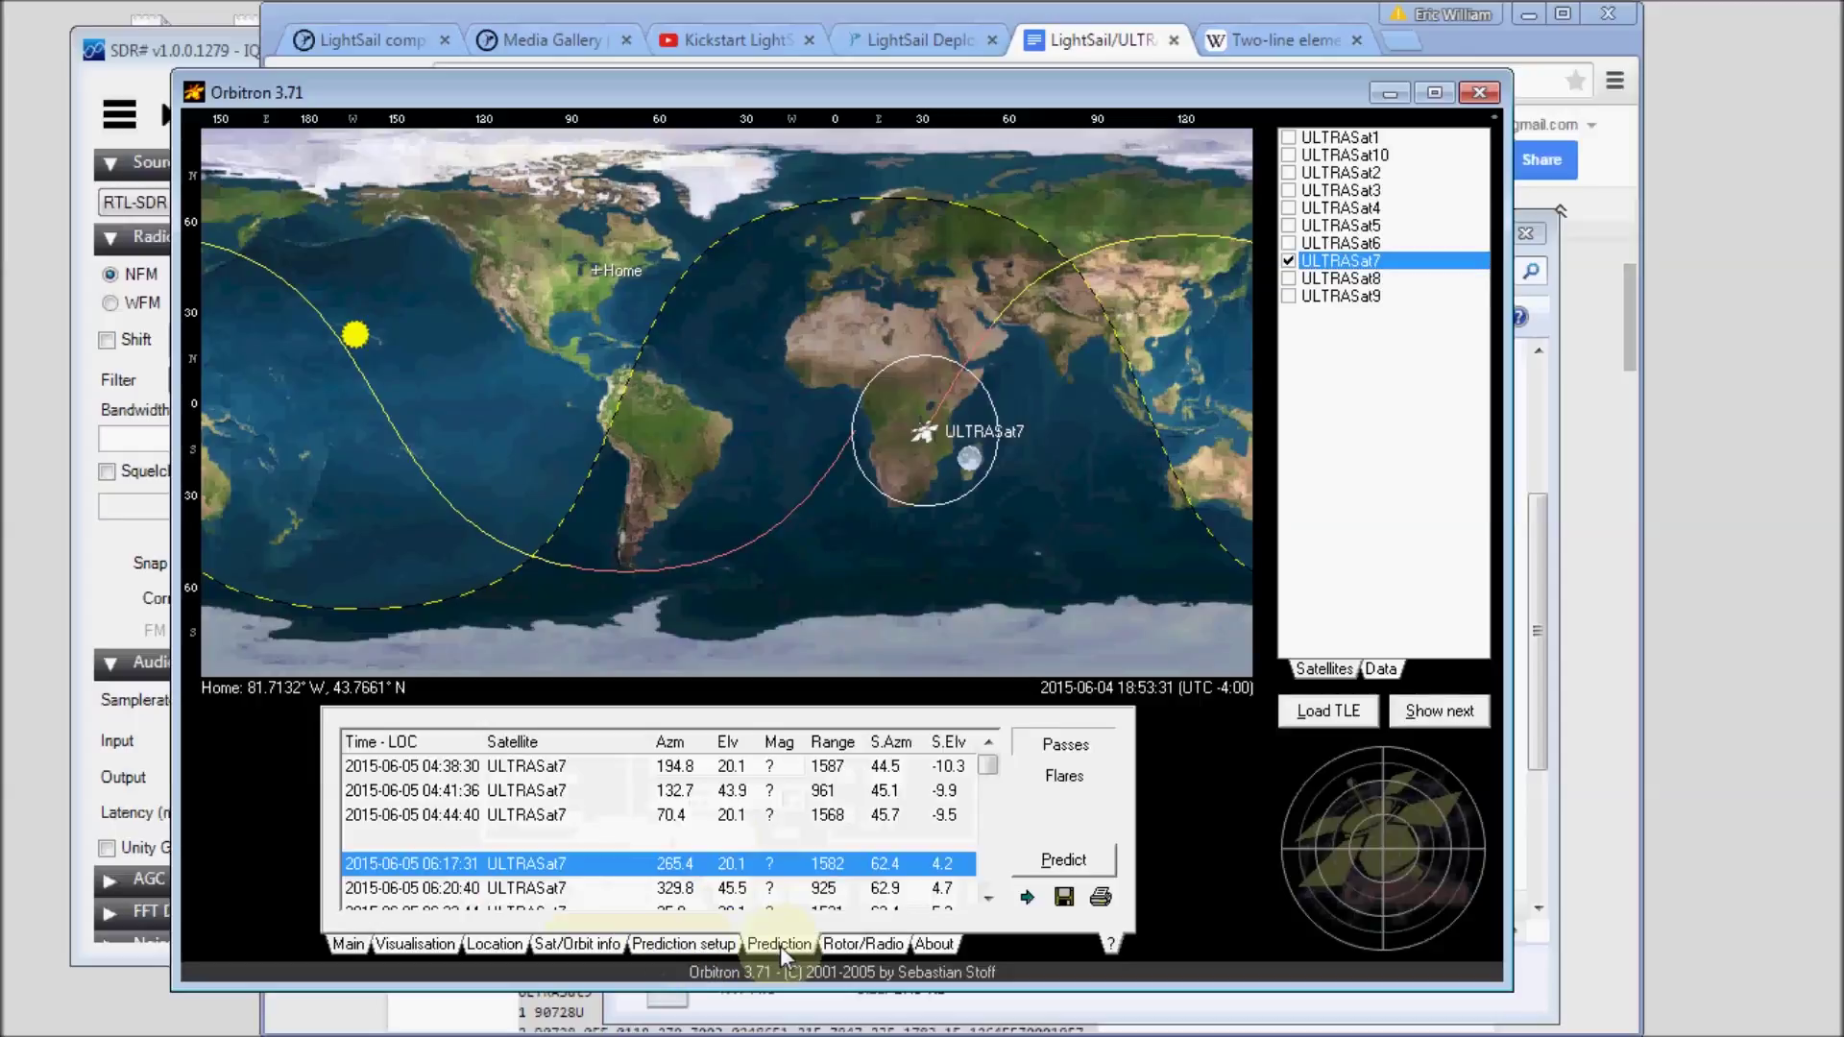
- Predict ULTRASat7's upcoming passes over Home and inspect the 04:41:36 pass at 43.9° elevation
{"action": "left_click", "coordinate": [1063, 861]}
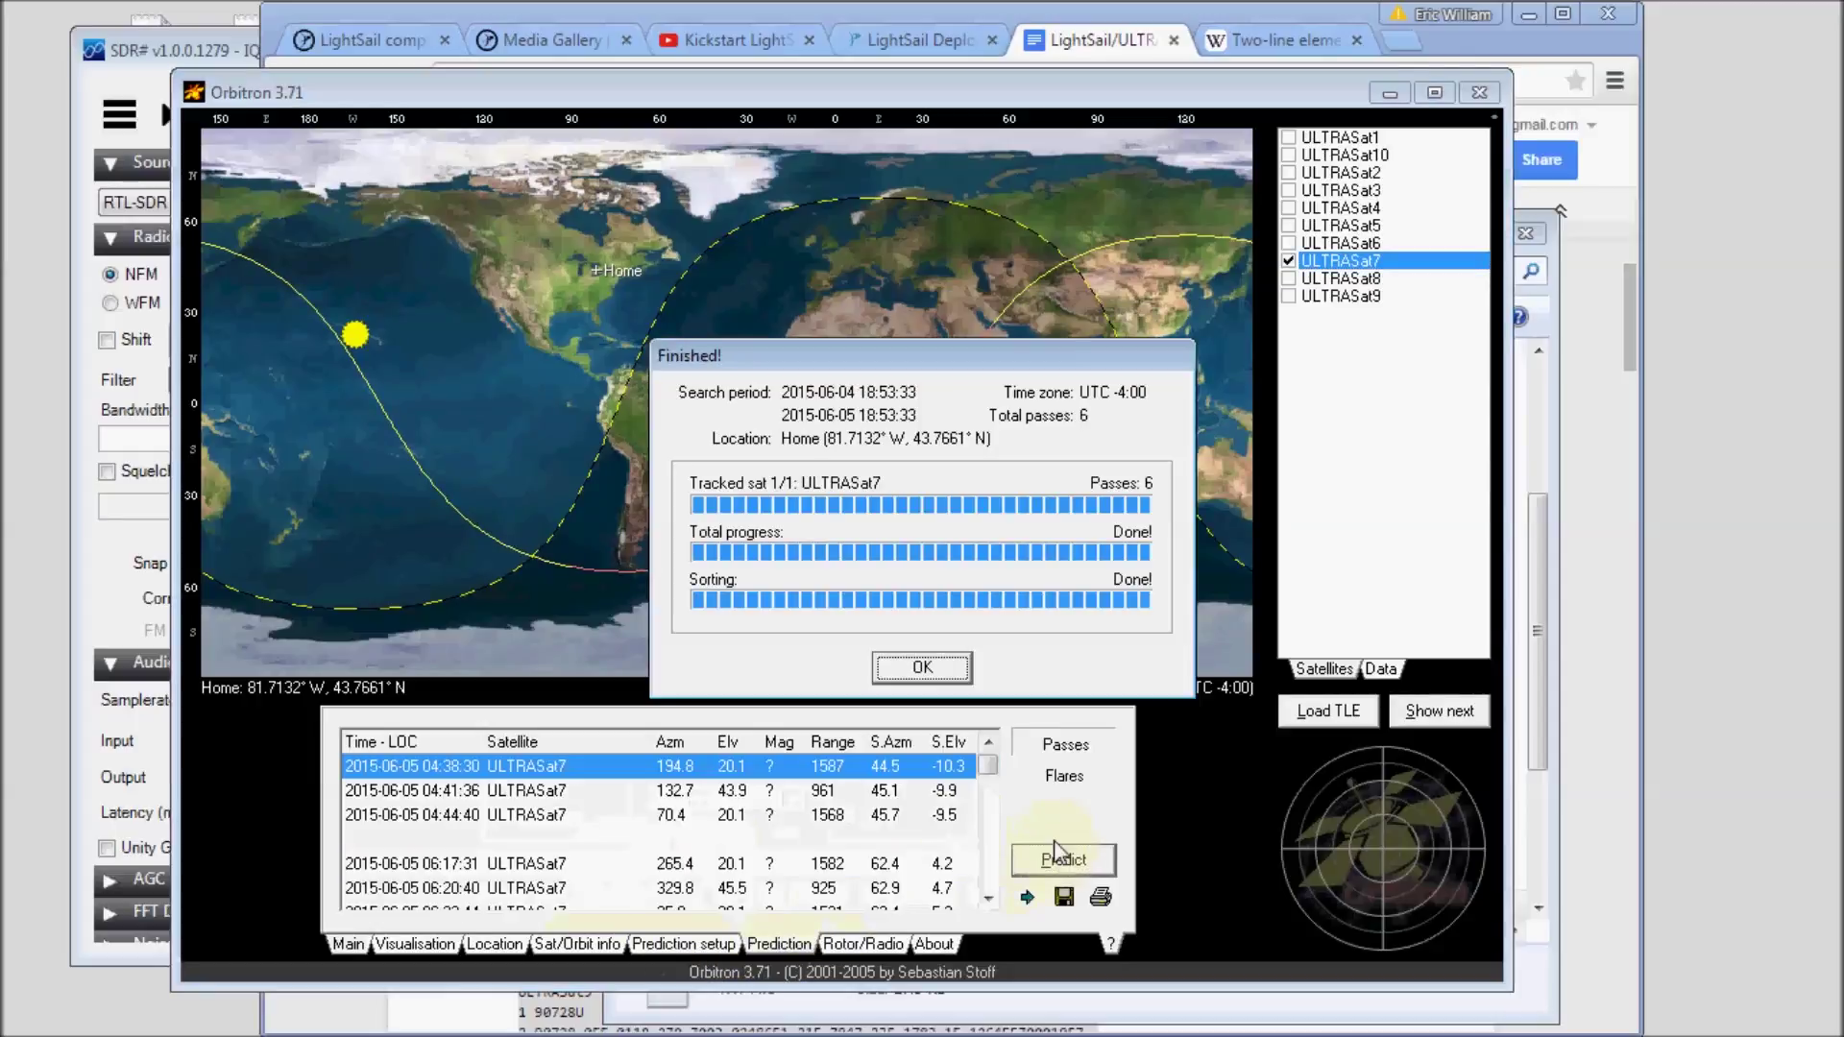
{"action": "left_click", "coordinate": [930, 674]}
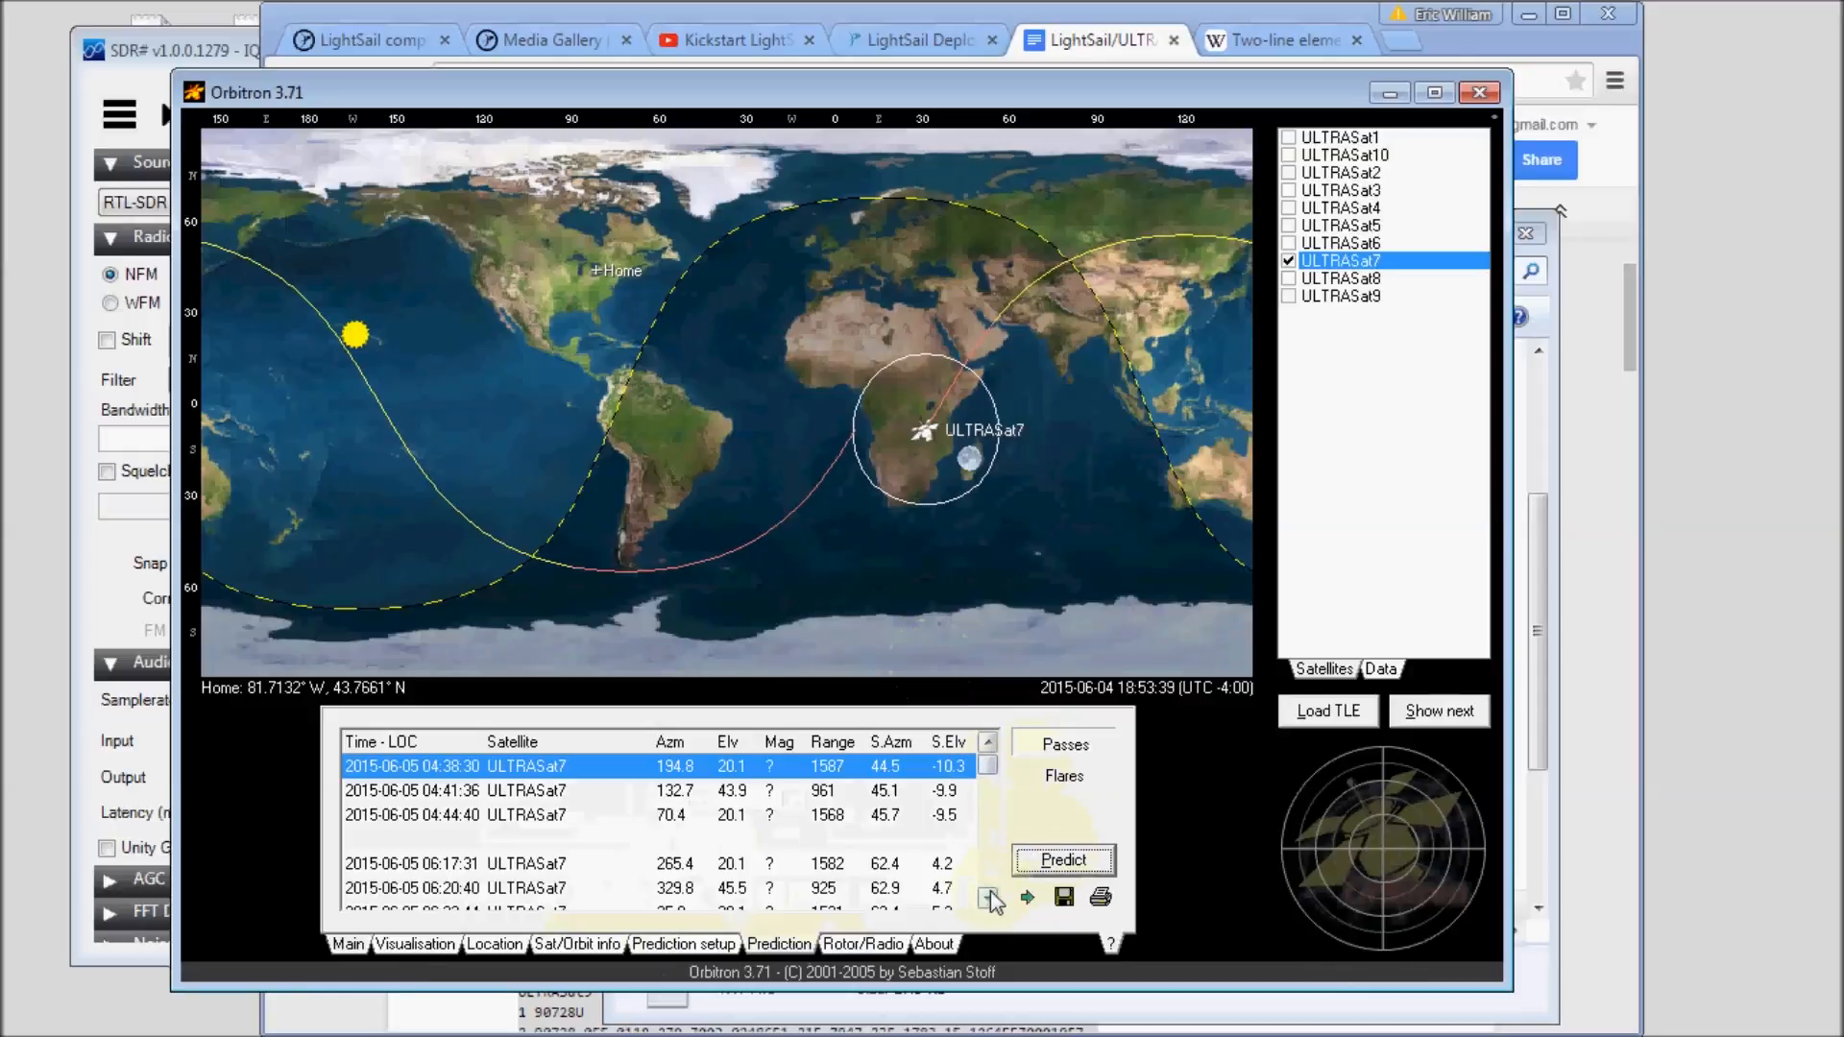
{"action": "left_click", "coordinate": [741, 792]}
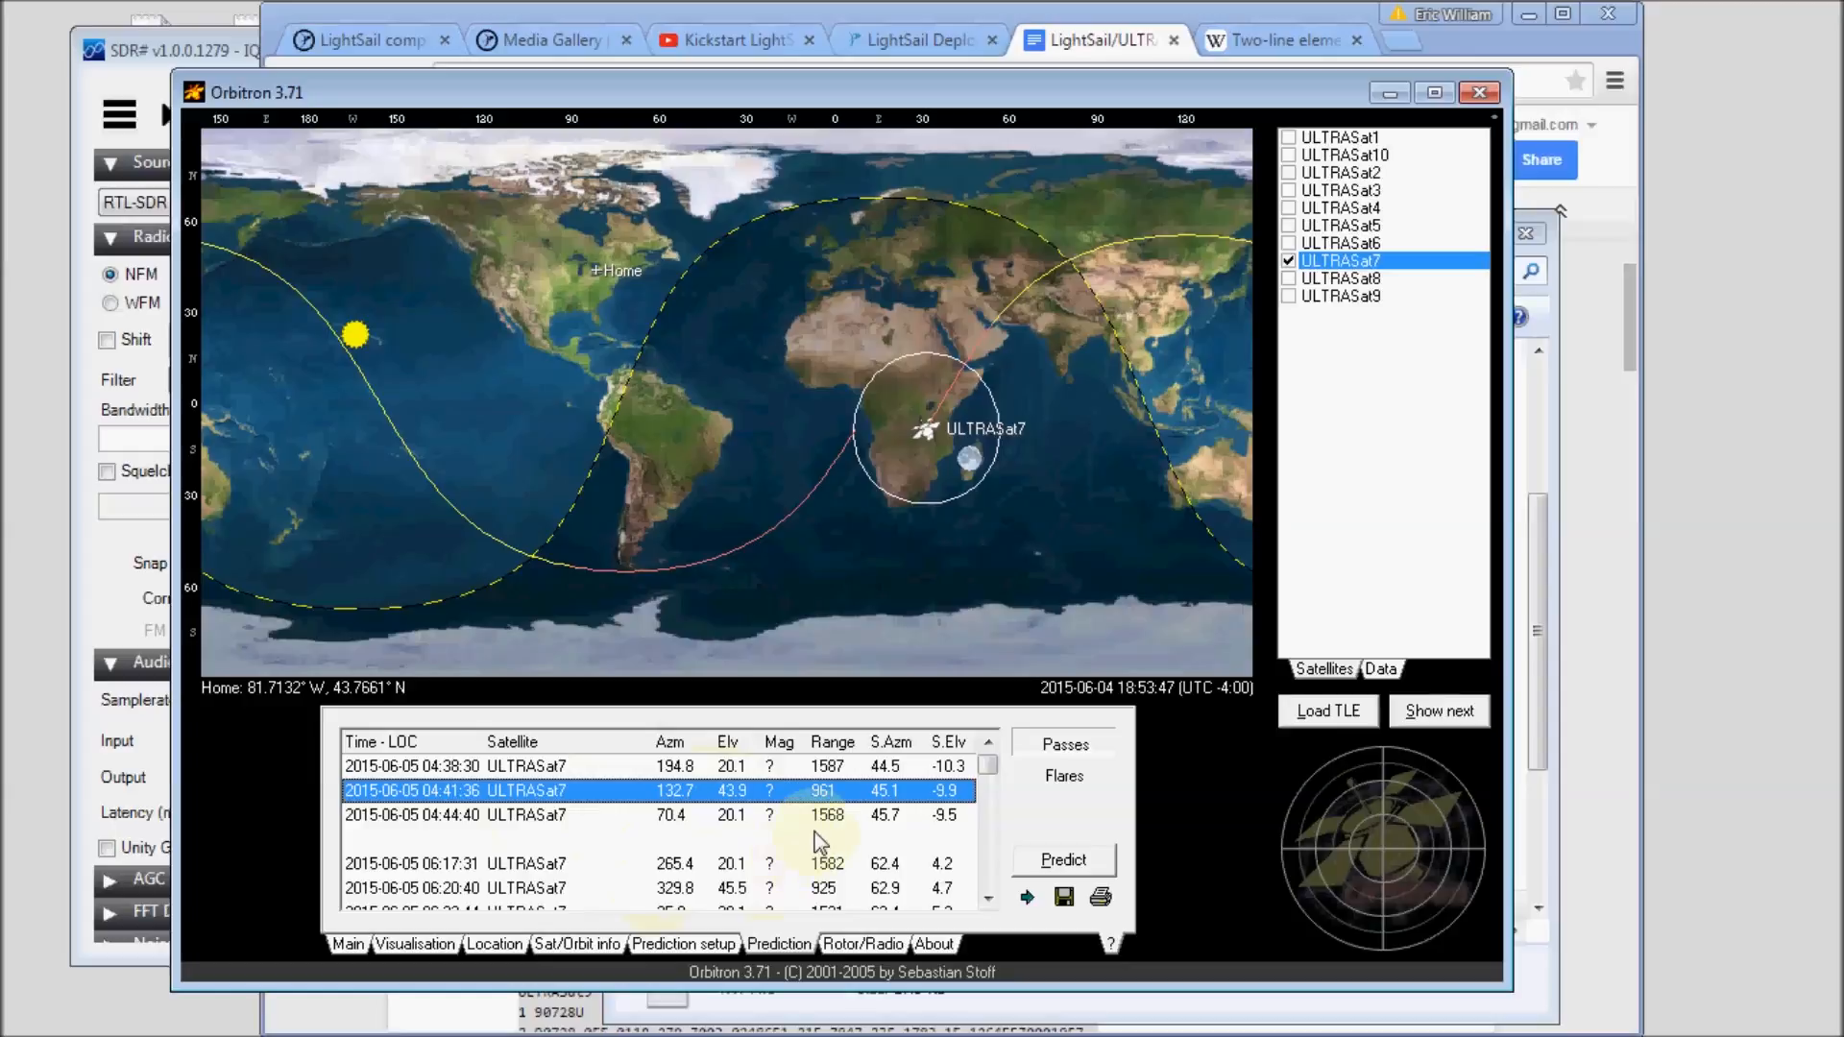
{"action": "scroll", "coordinate": [818, 843], "scroll_direction": "down", "scroll_amount": 3}
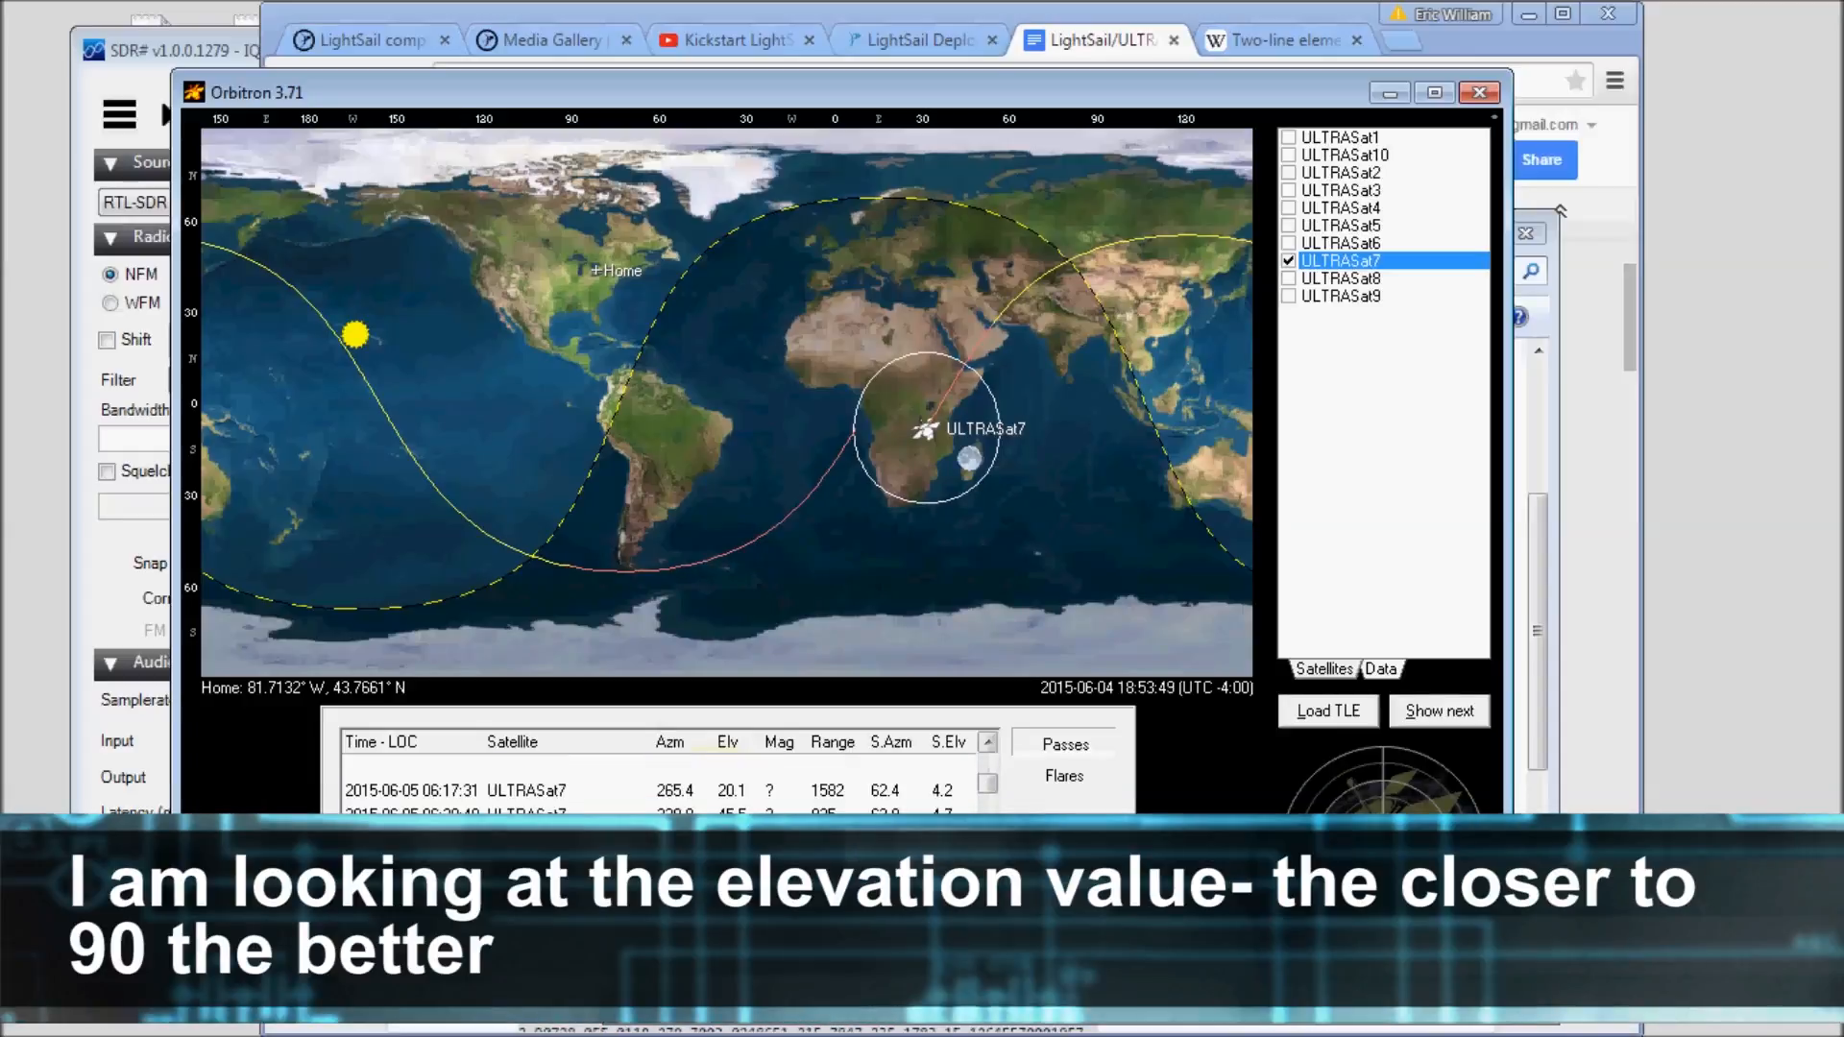
{"action": "scroll", "coordinate": [819, 779], "scroll_direction": "down", "scroll_amount": 3}
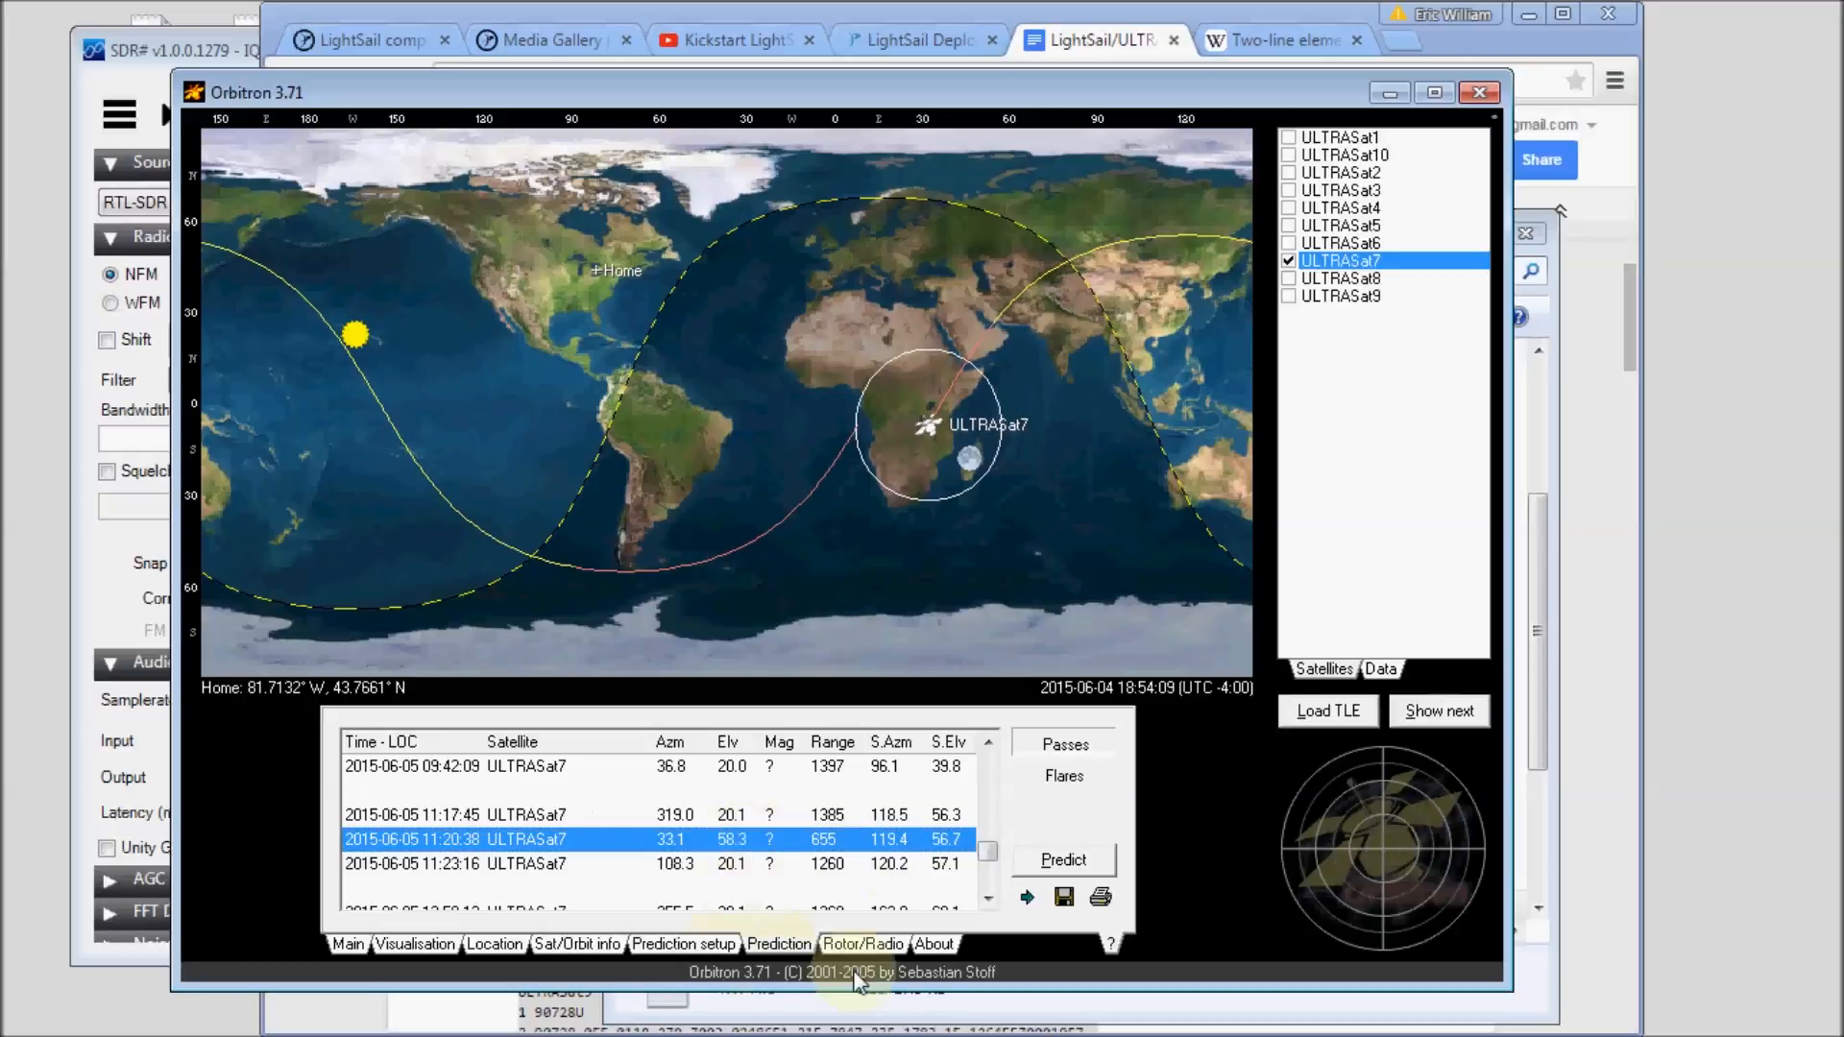
- Show ULTRASat7's Rotor/Radio panel with SDRSharp driver and Doppler downlink, then return to Chrome
{"action": "left_click", "coordinate": [871, 944]}
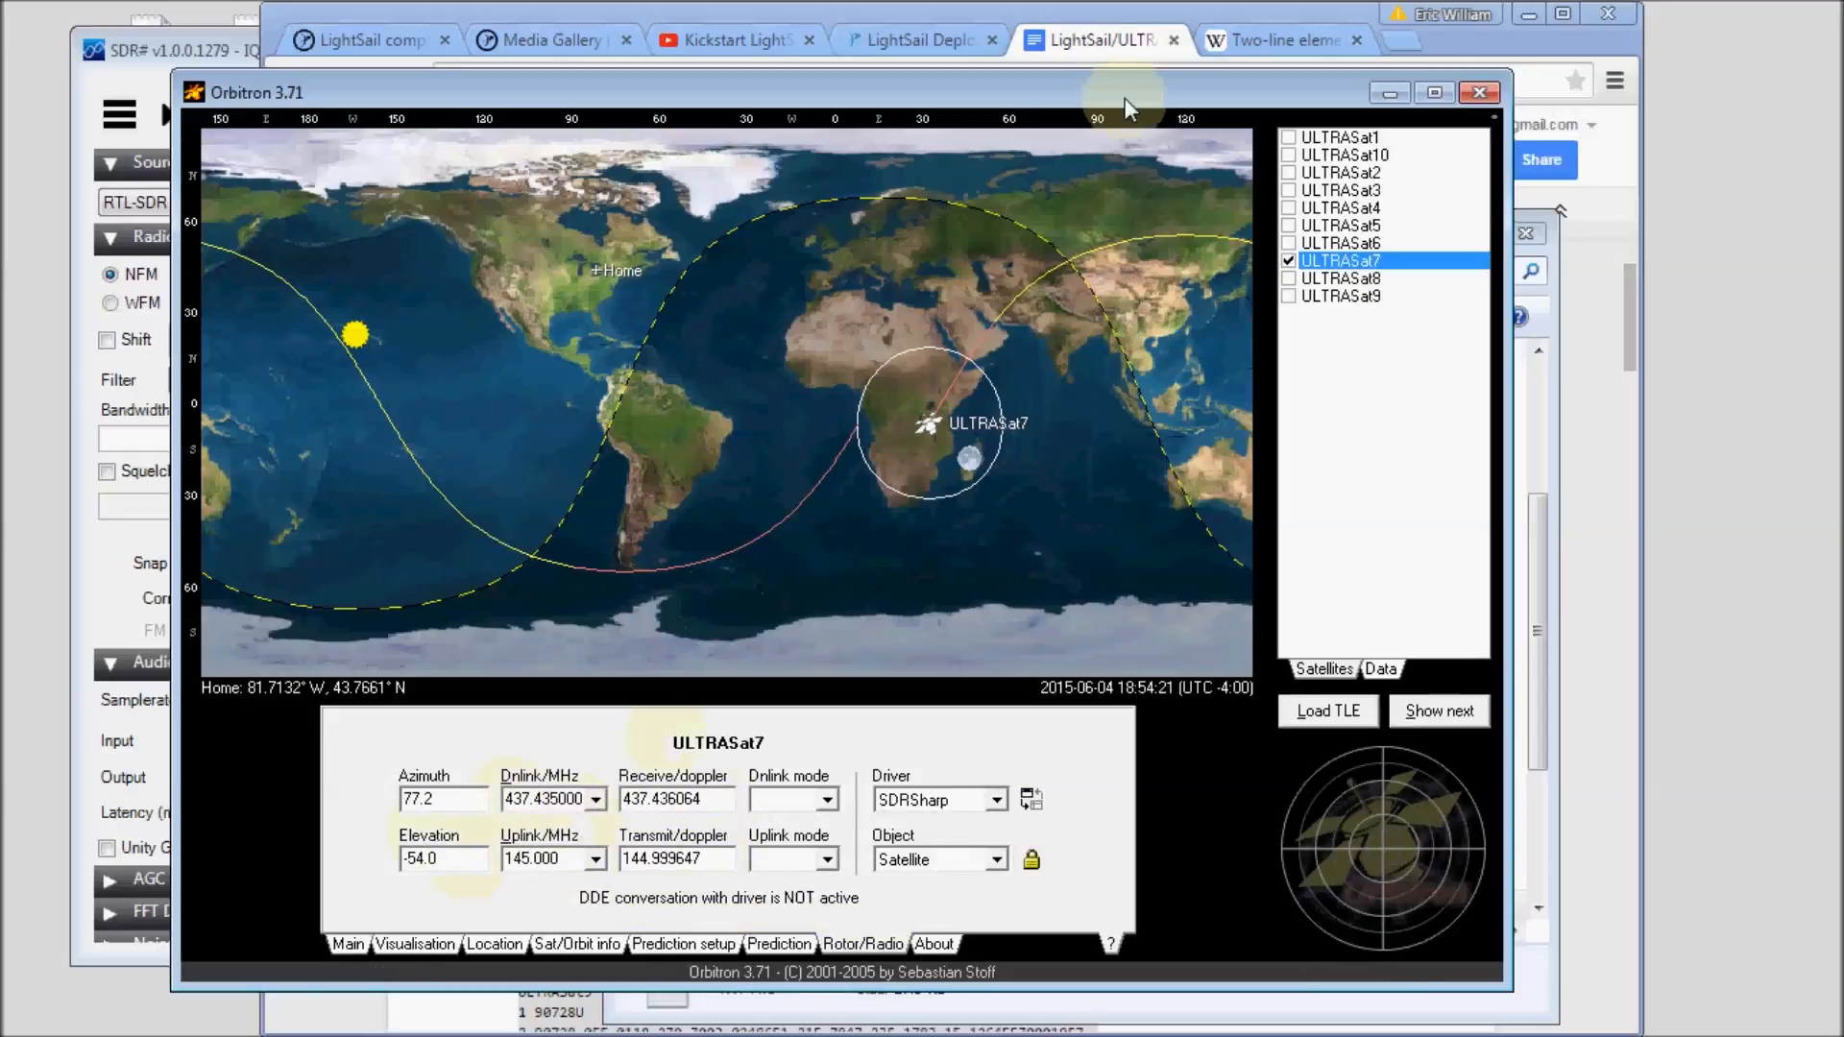
{"action": "left_click", "coordinate": [992, 44]}
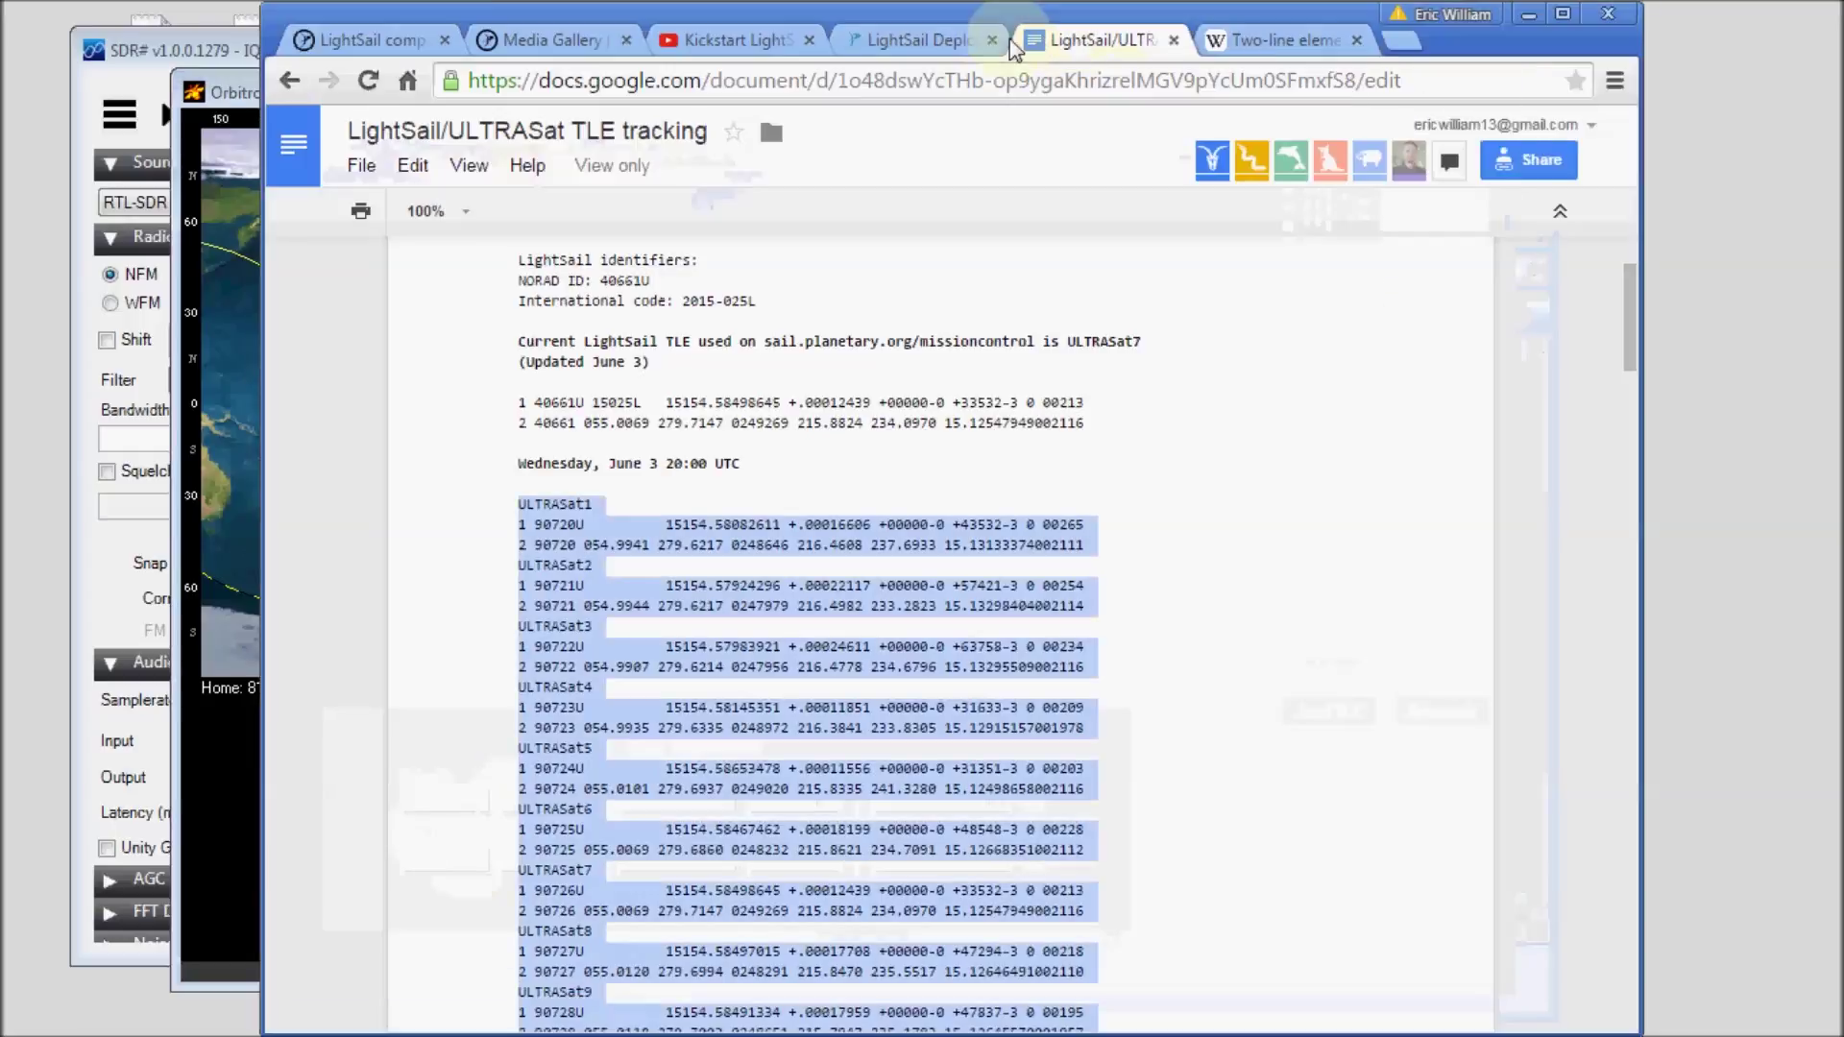
- Confirm LightSail's 437.435 MHz frequency on Mission Control, revisit Orbitron, then bring SDR# forward
{"action": "left_click", "coordinate": [289, 81]}
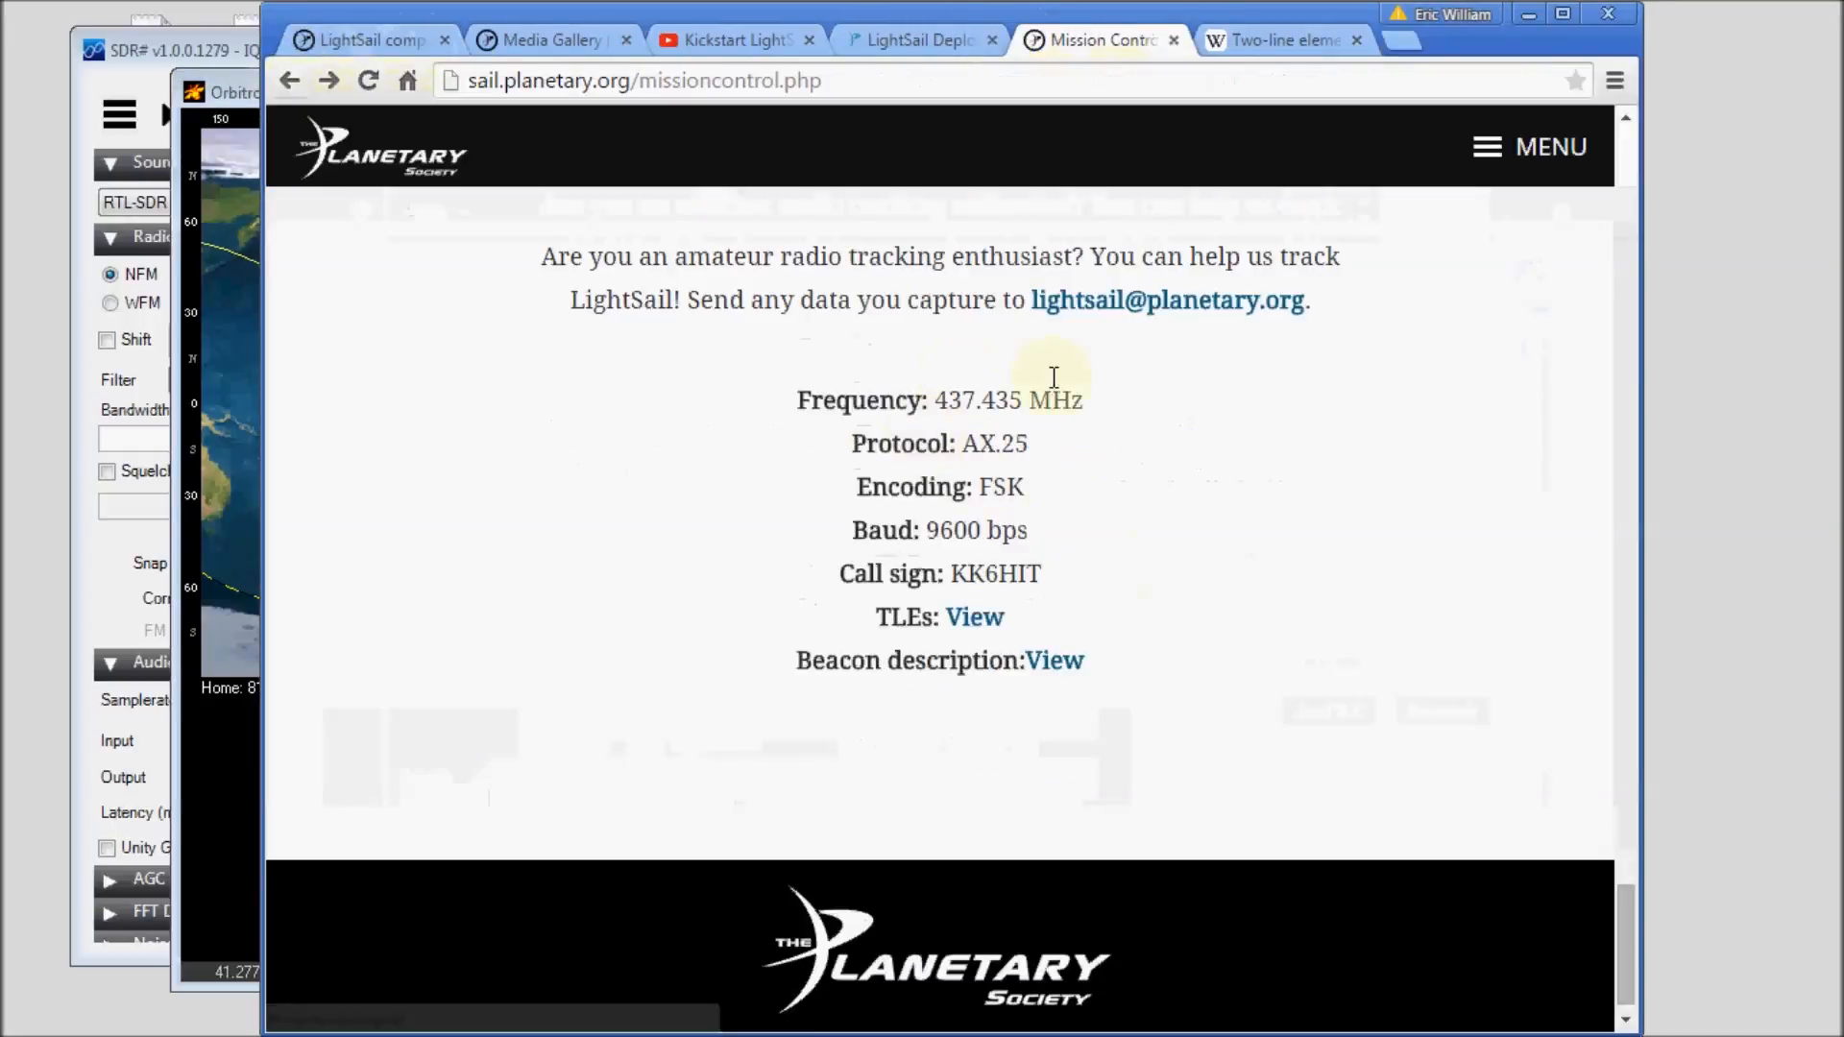
{"action": "left_click_drag", "start_coordinate": [989, 406], "coordinate": [1023, 404]}
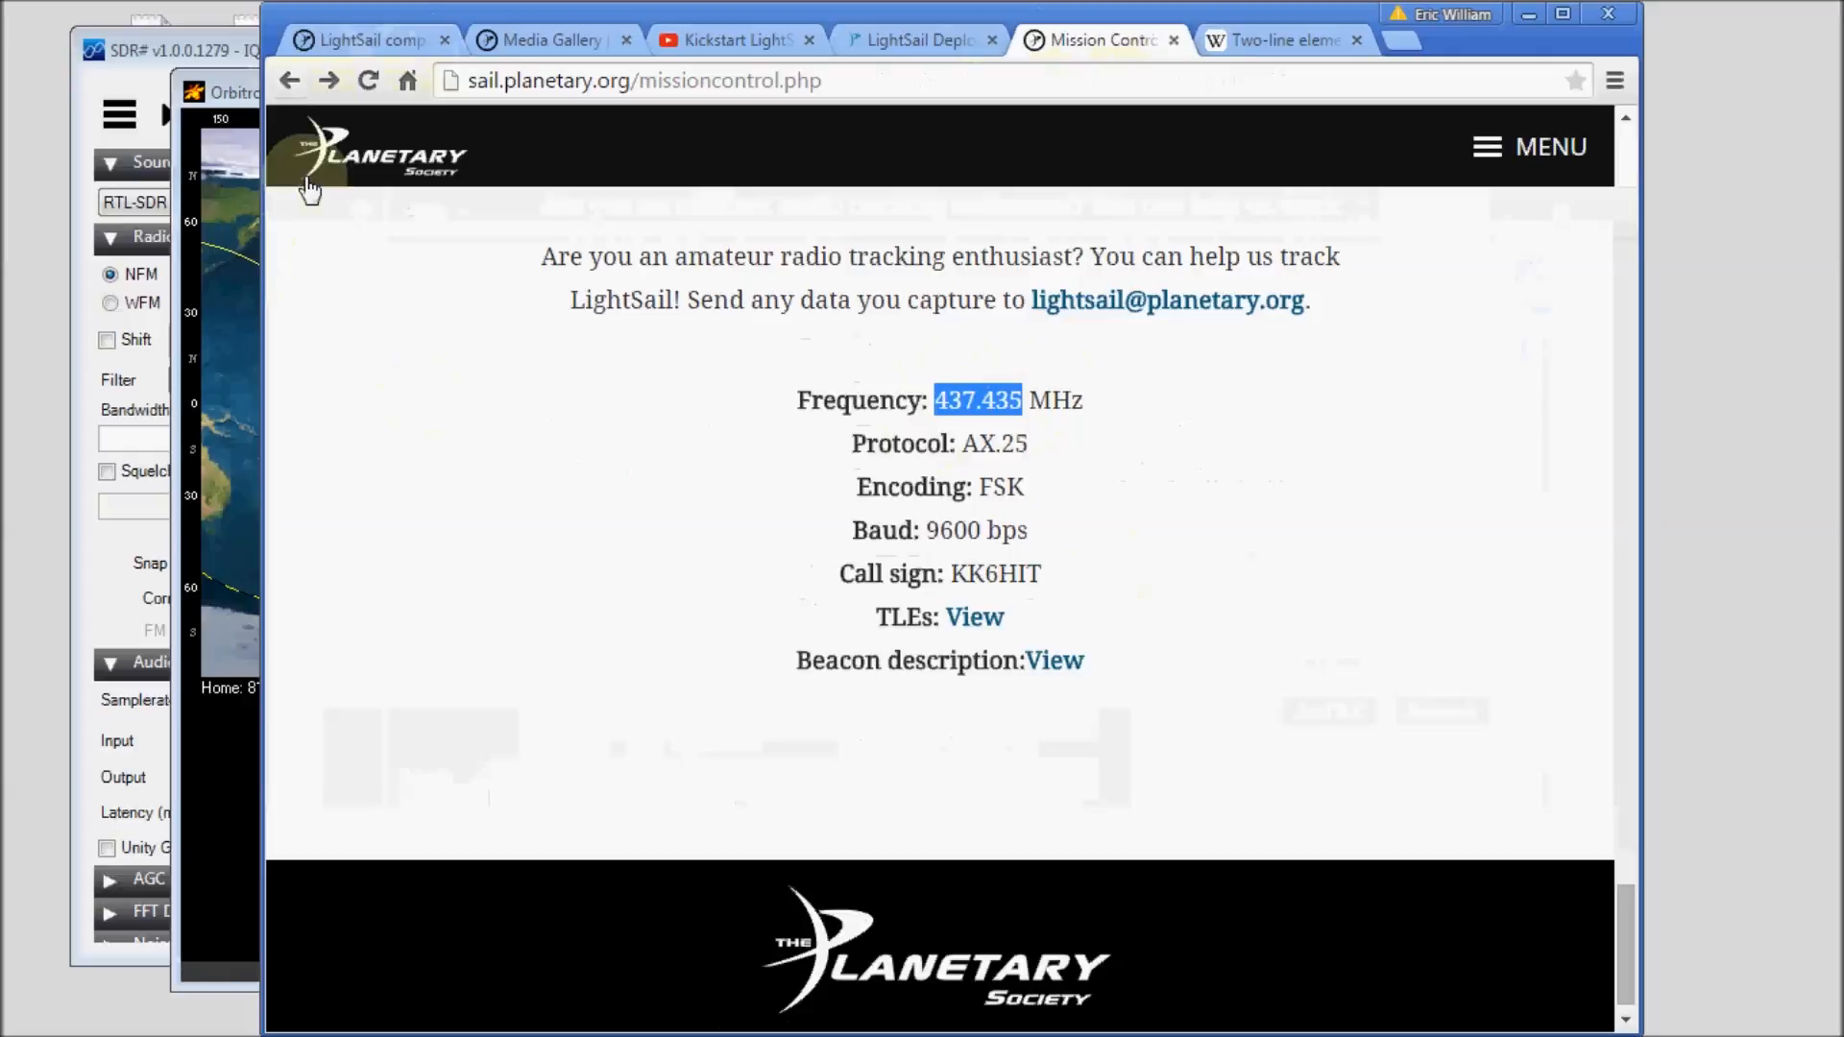
{"action": "left_click", "coordinate": [229, 96]}
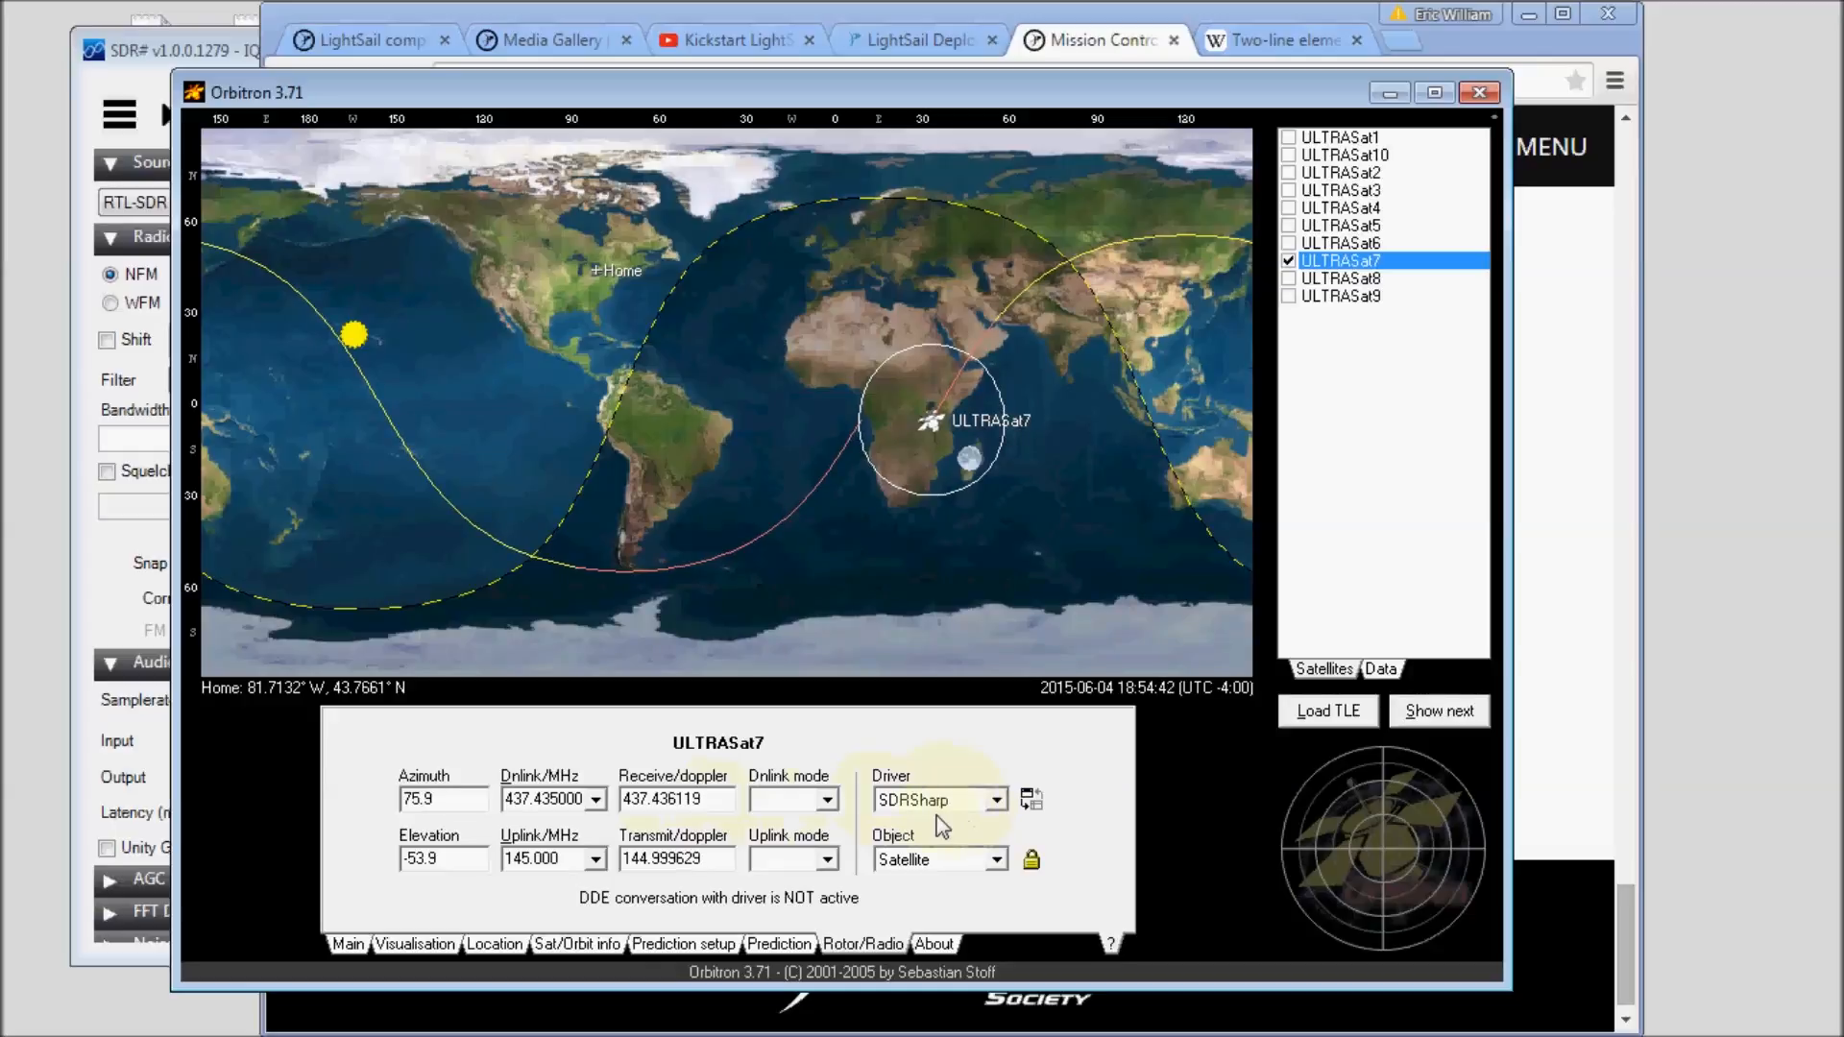
{"action": "left_click", "coordinate": [83, 809]}
- Start SDR# reception and connect the DDE Tracking Client to Orbitron for ULTRASat7 Doppler tuning
{"action": "left_click", "coordinate": [168, 113]}
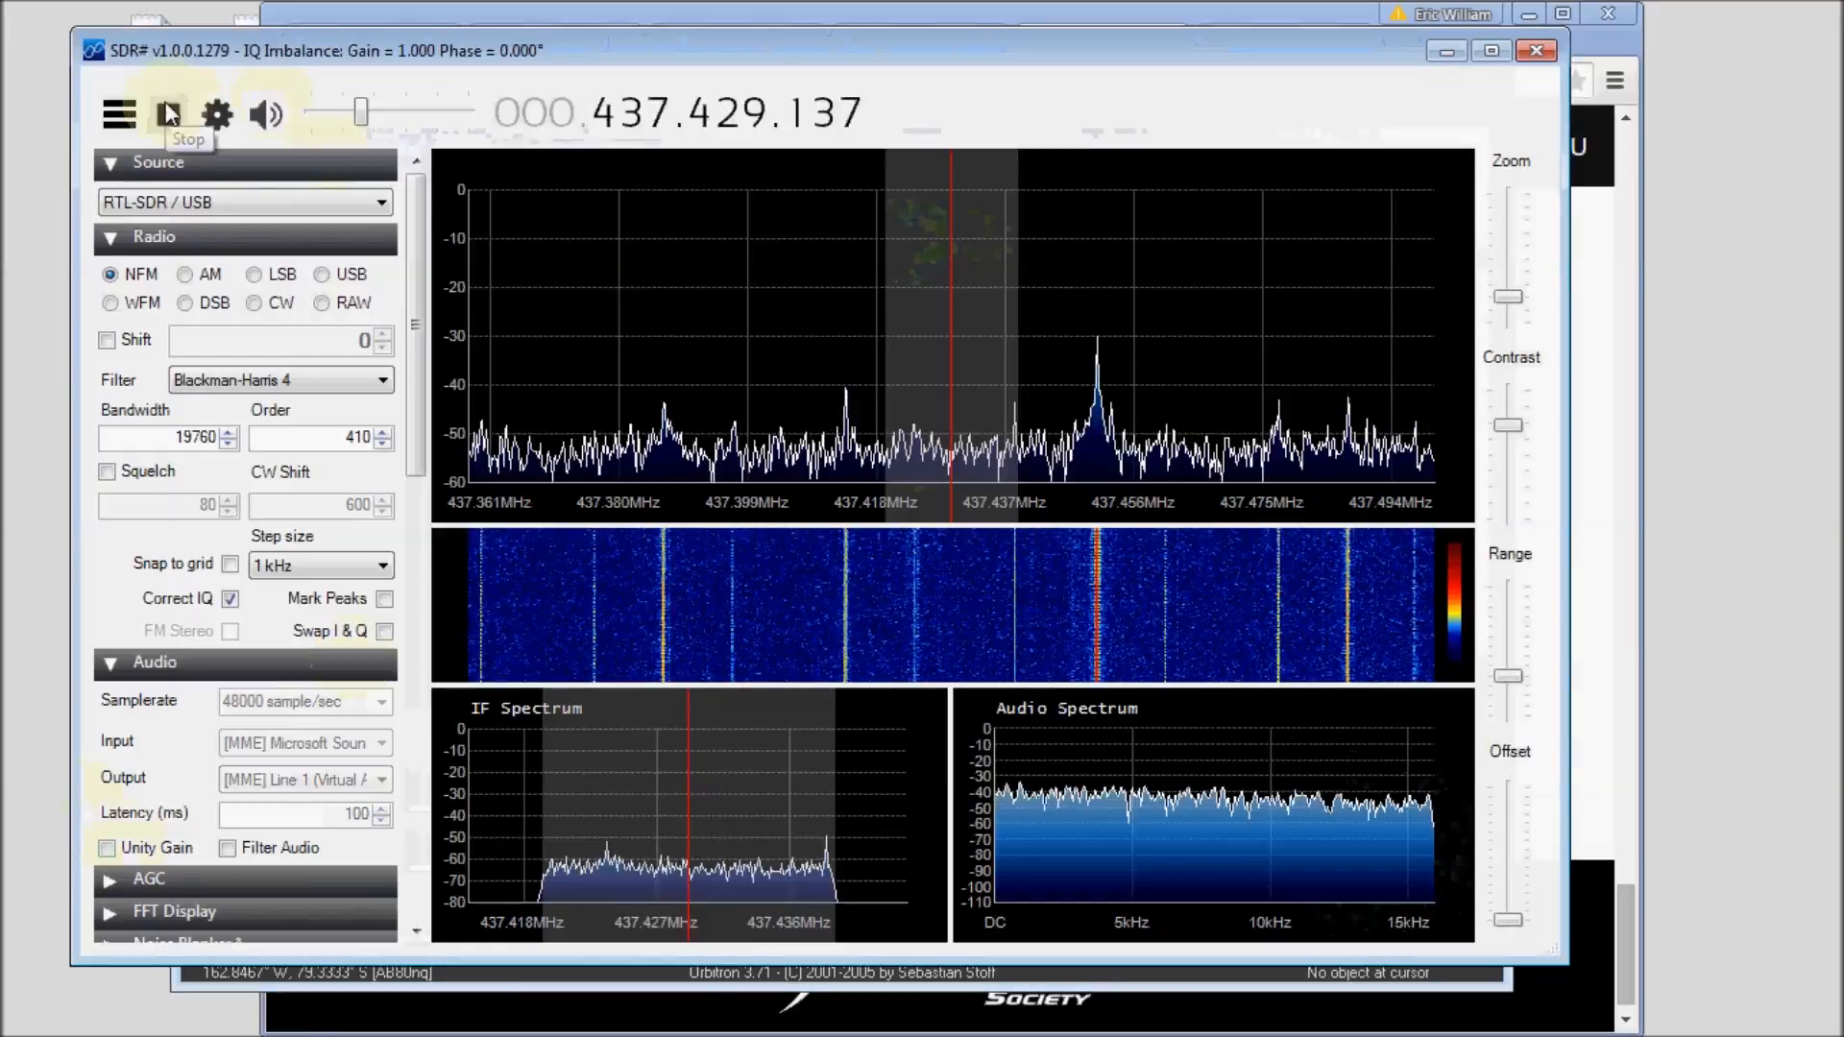
{"action": "left_click_drag", "start_coordinate": [417, 423], "coordinate": [416, 887]}
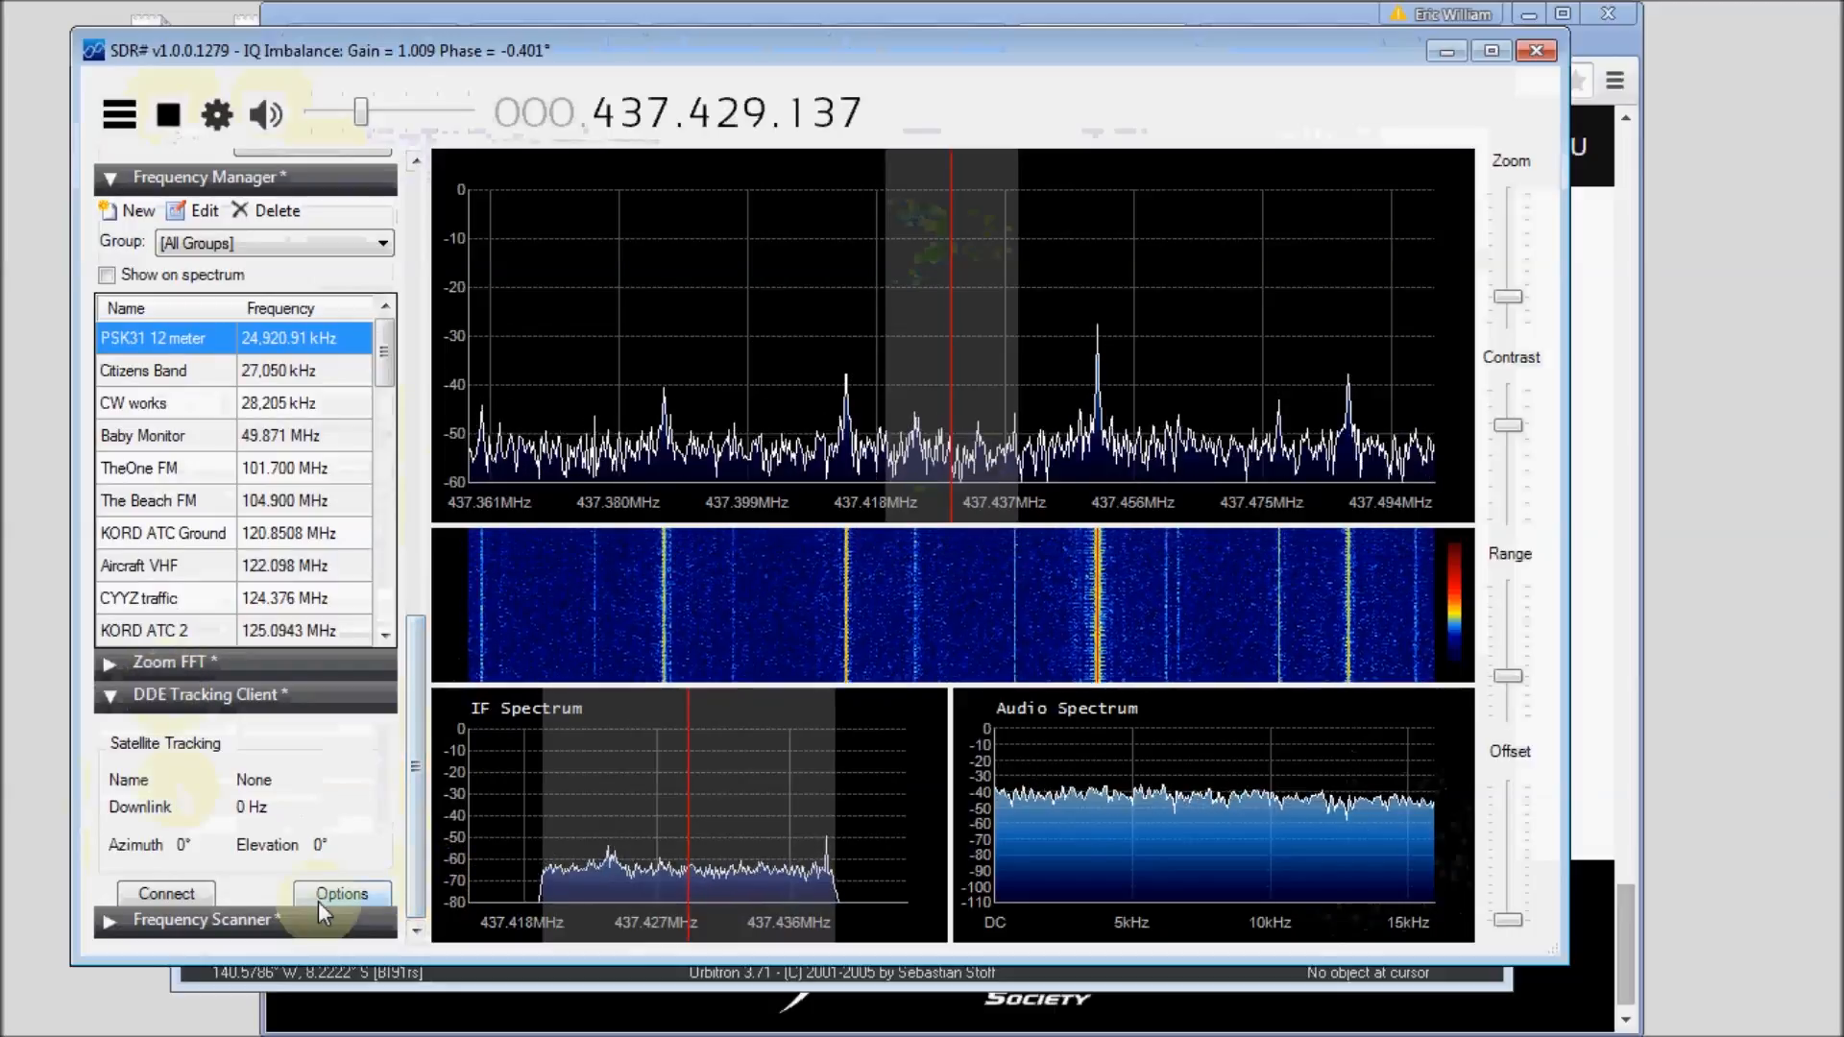
{"action": "left_click", "coordinate": [342, 894]}
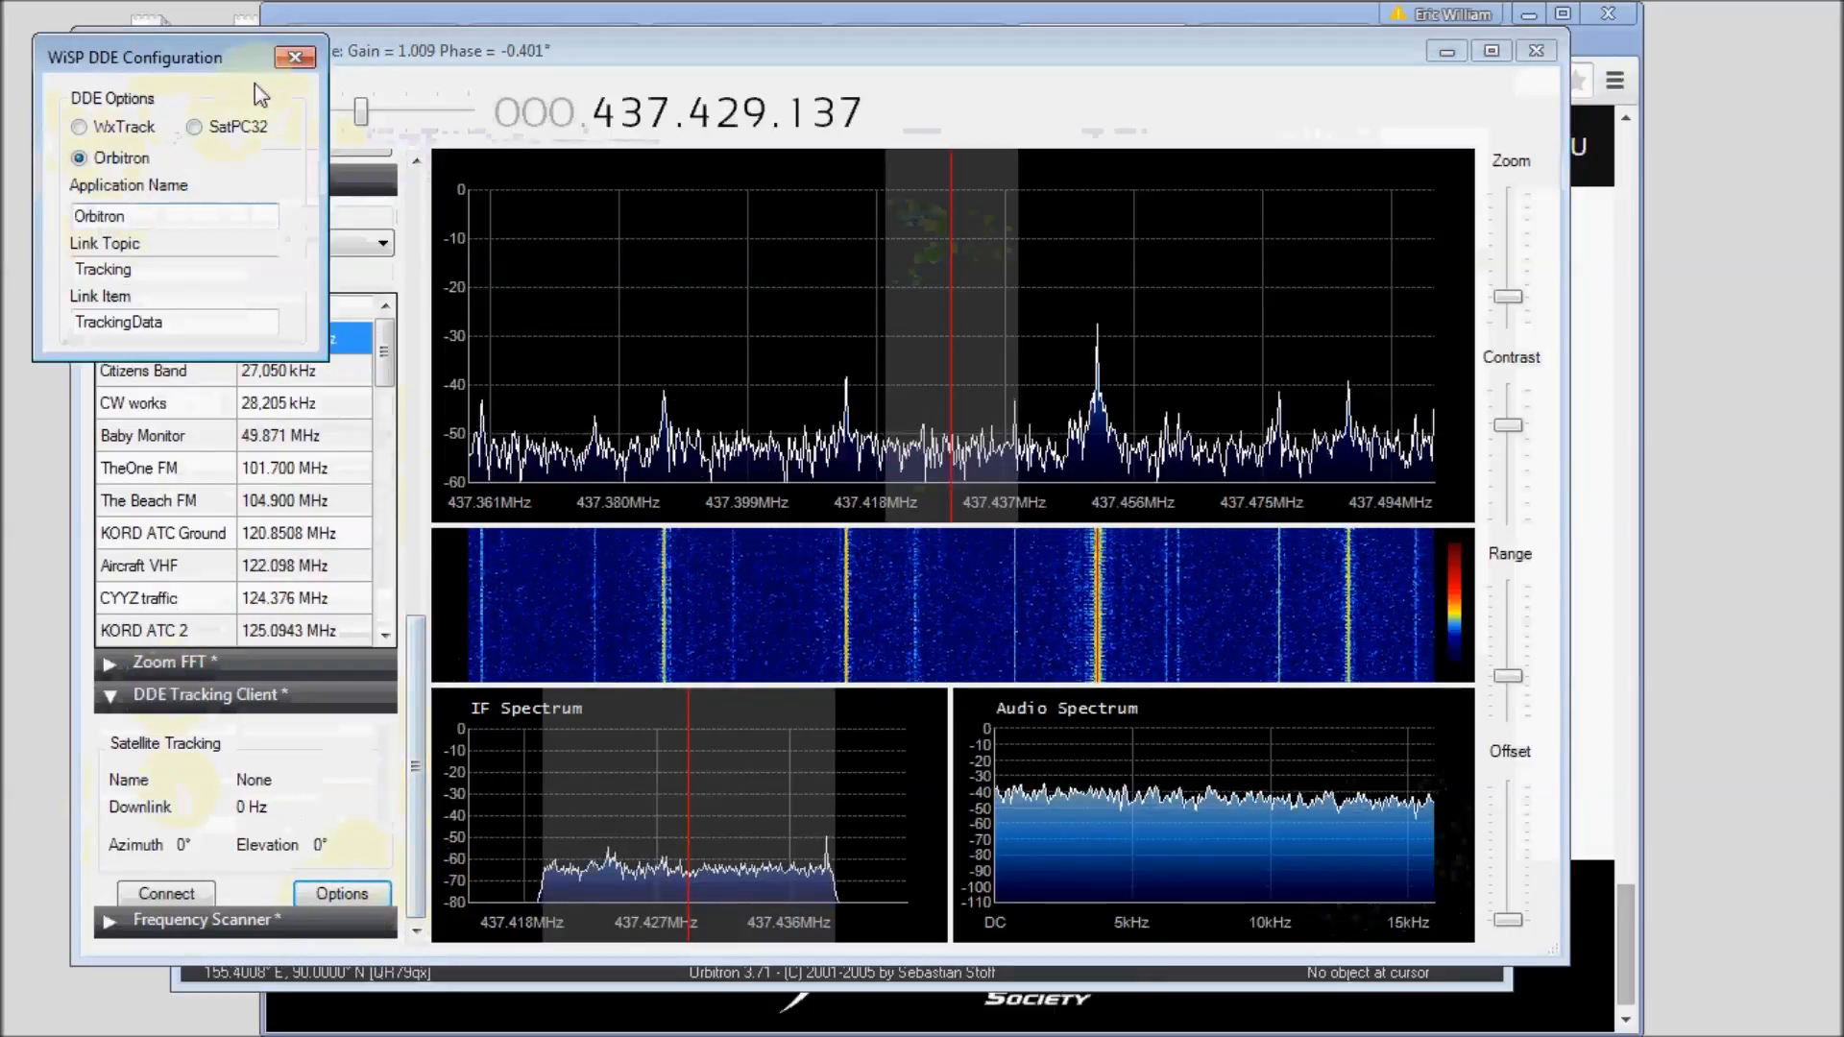
{"action": "left_click", "coordinate": [294, 57]}
{"action": "left_click", "coordinate": [166, 895]}
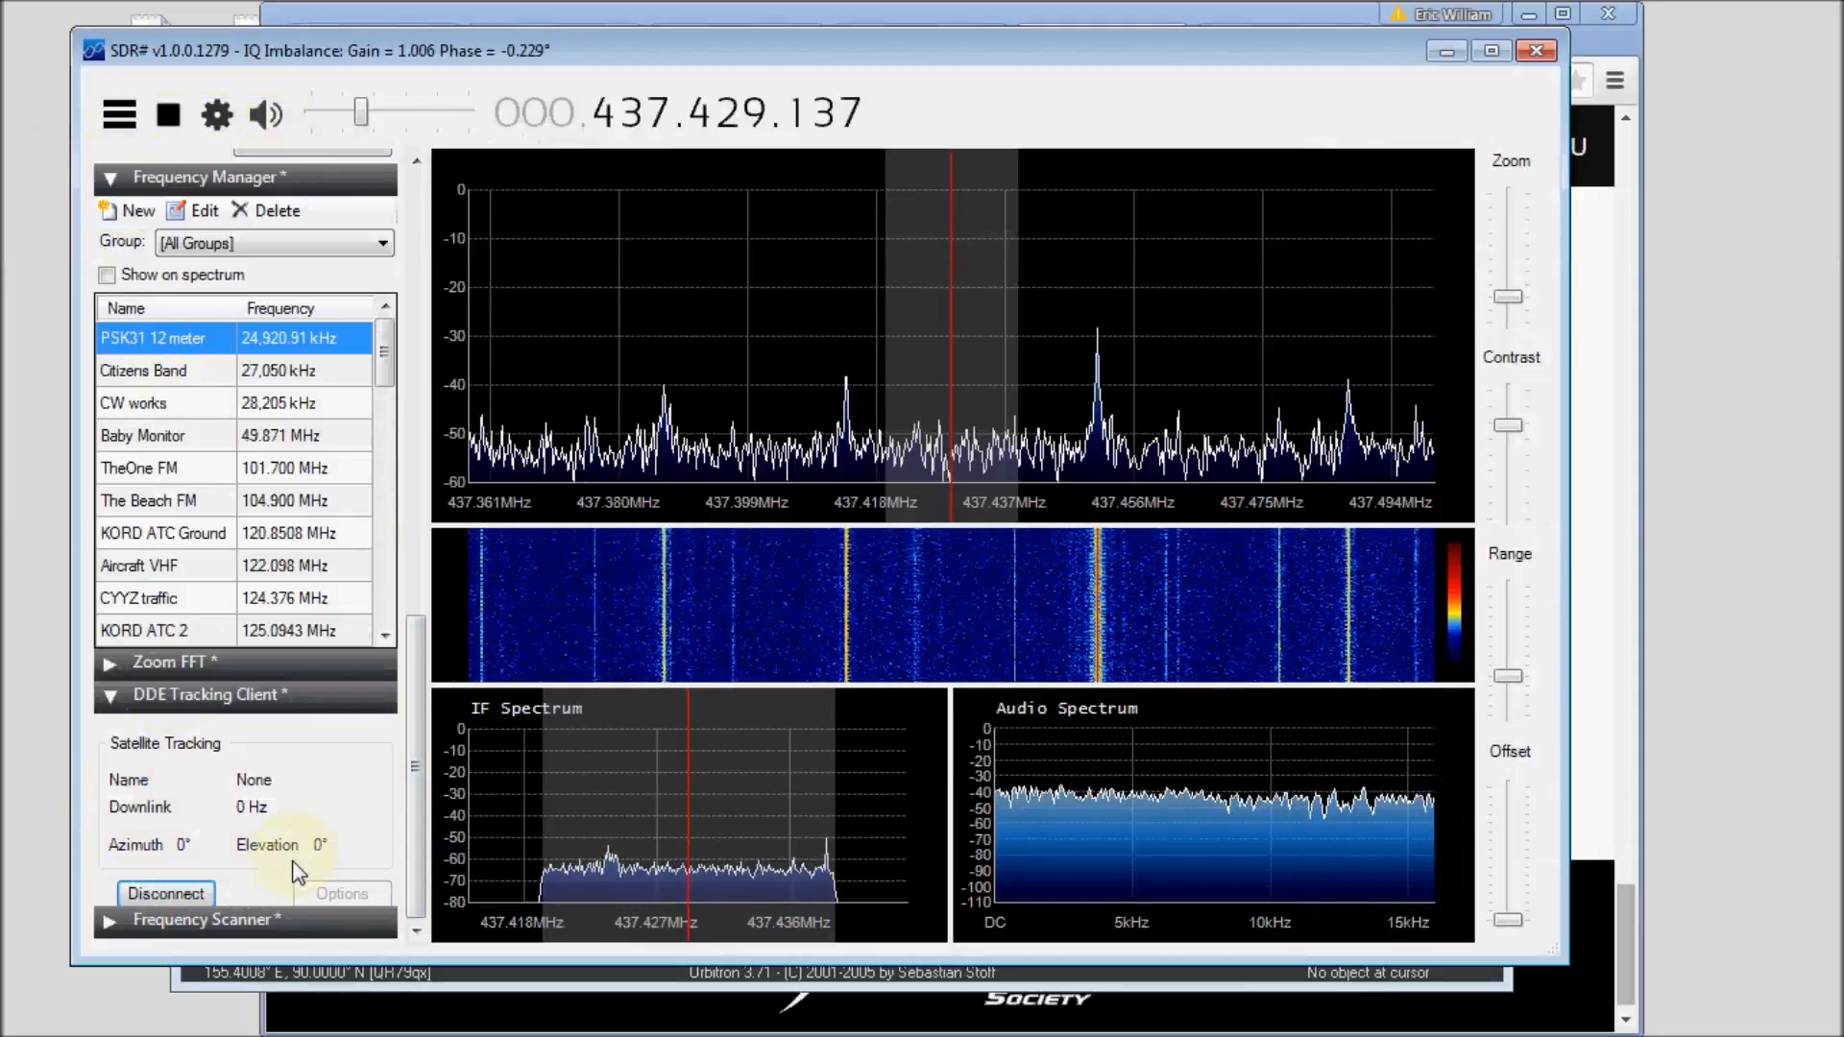
{"action": "left_click", "coordinate": [426, 986]}
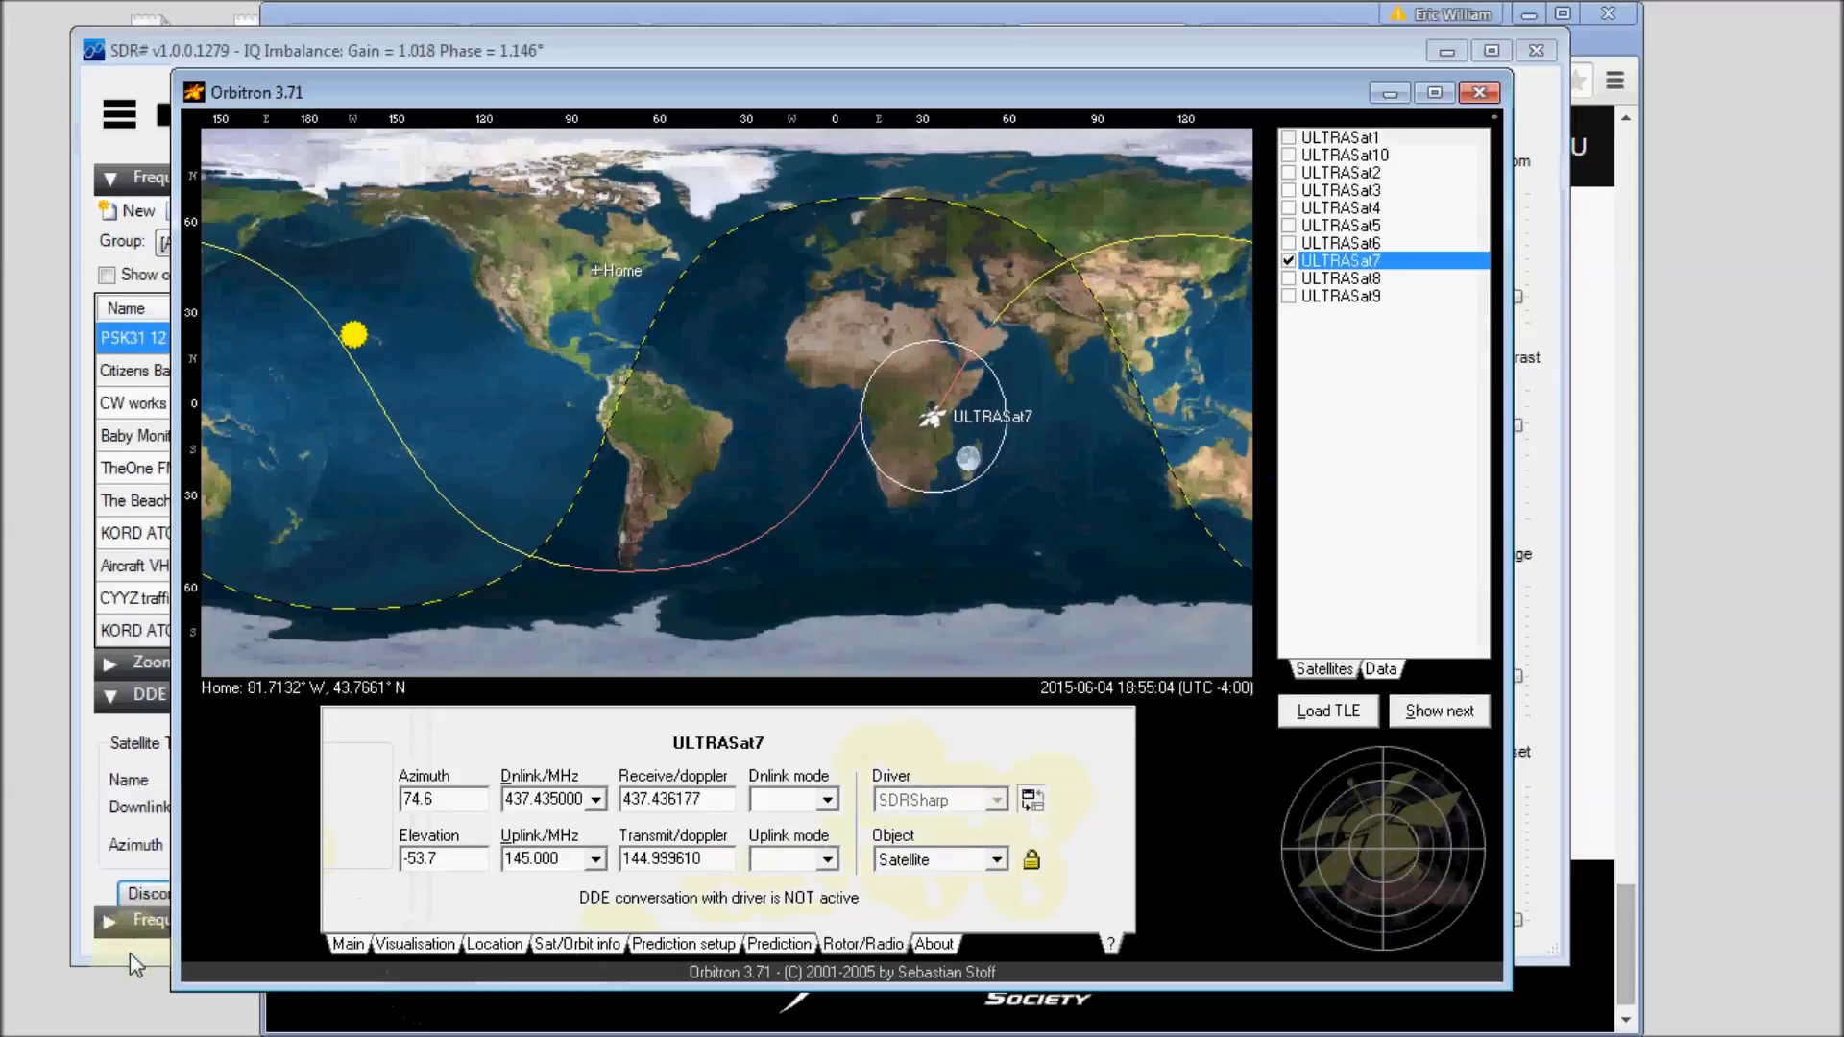
{"action": "left_click", "coordinate": [130, 953]}
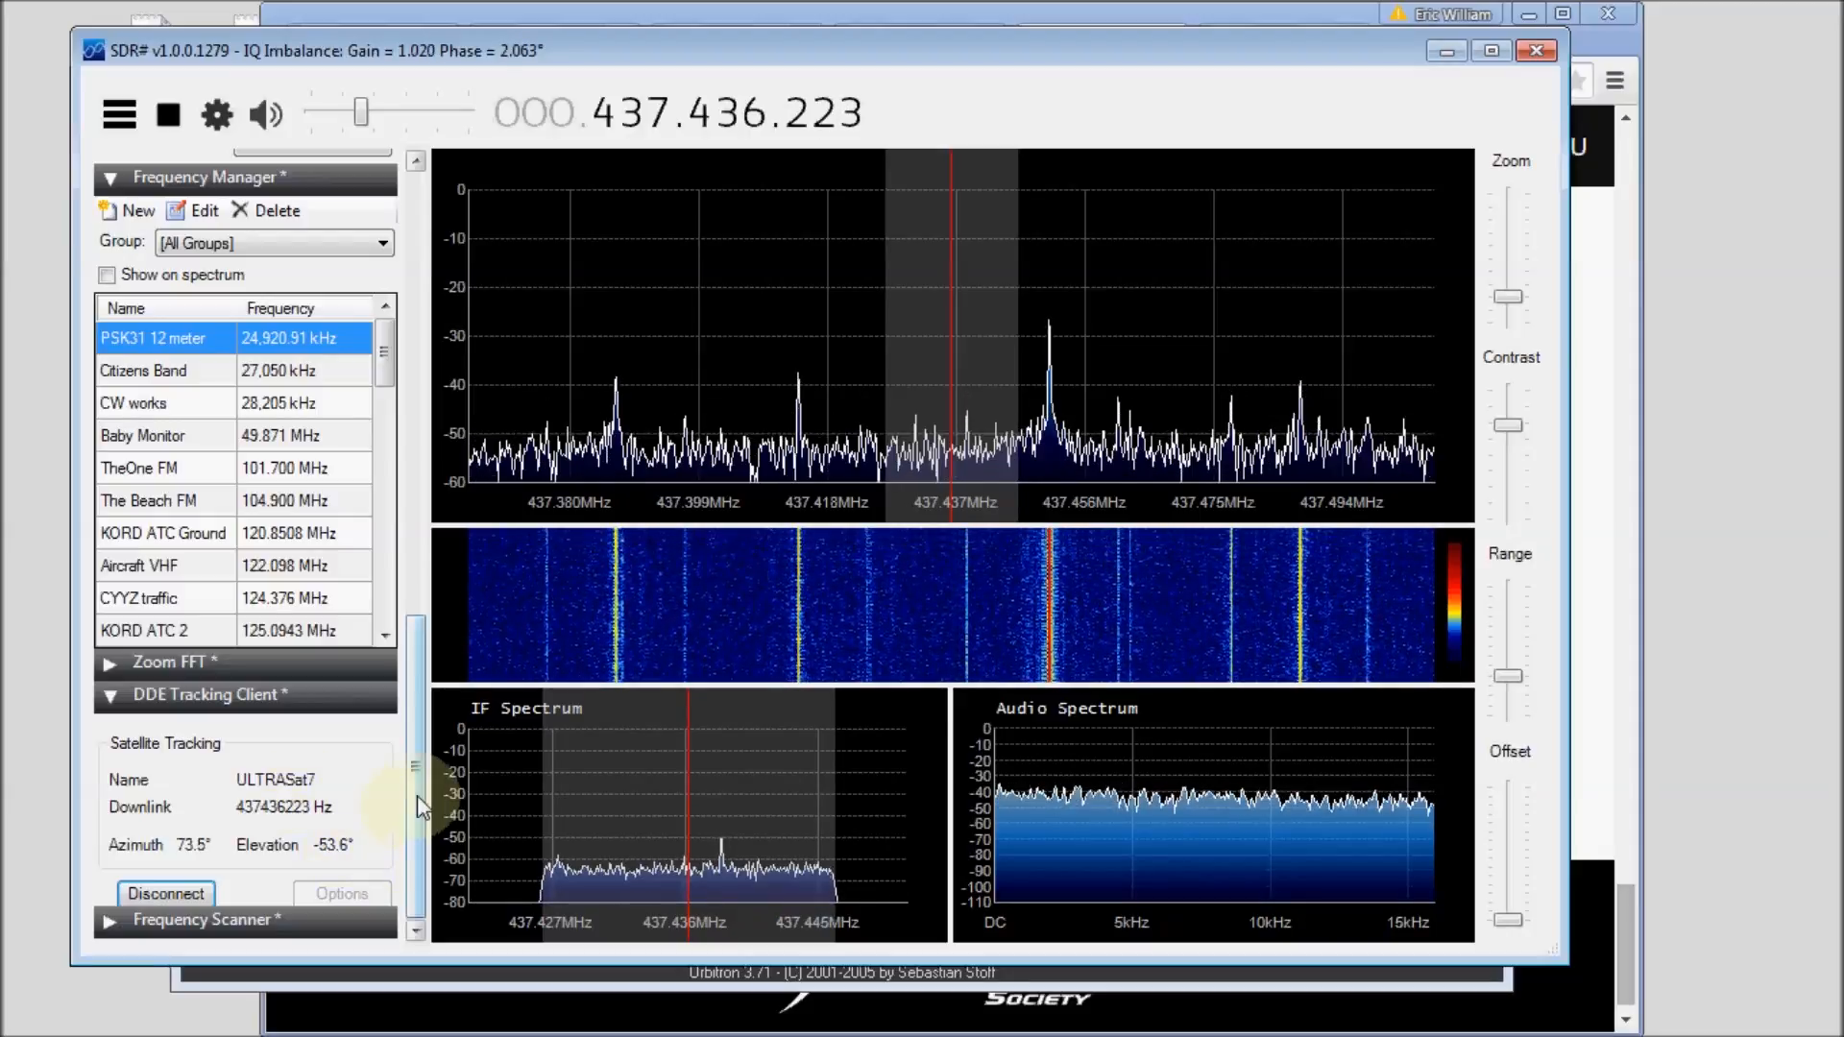
{"action": "mouse_move", "coordinate": [420, 791]}
{"action": "left_mouse_down"}
{"action": "mouse_move", "coordinate": [423, 333]}
{"action": "mouse_move", "coordinate": [422, 607]}
{"action": "left_mouse_up"}
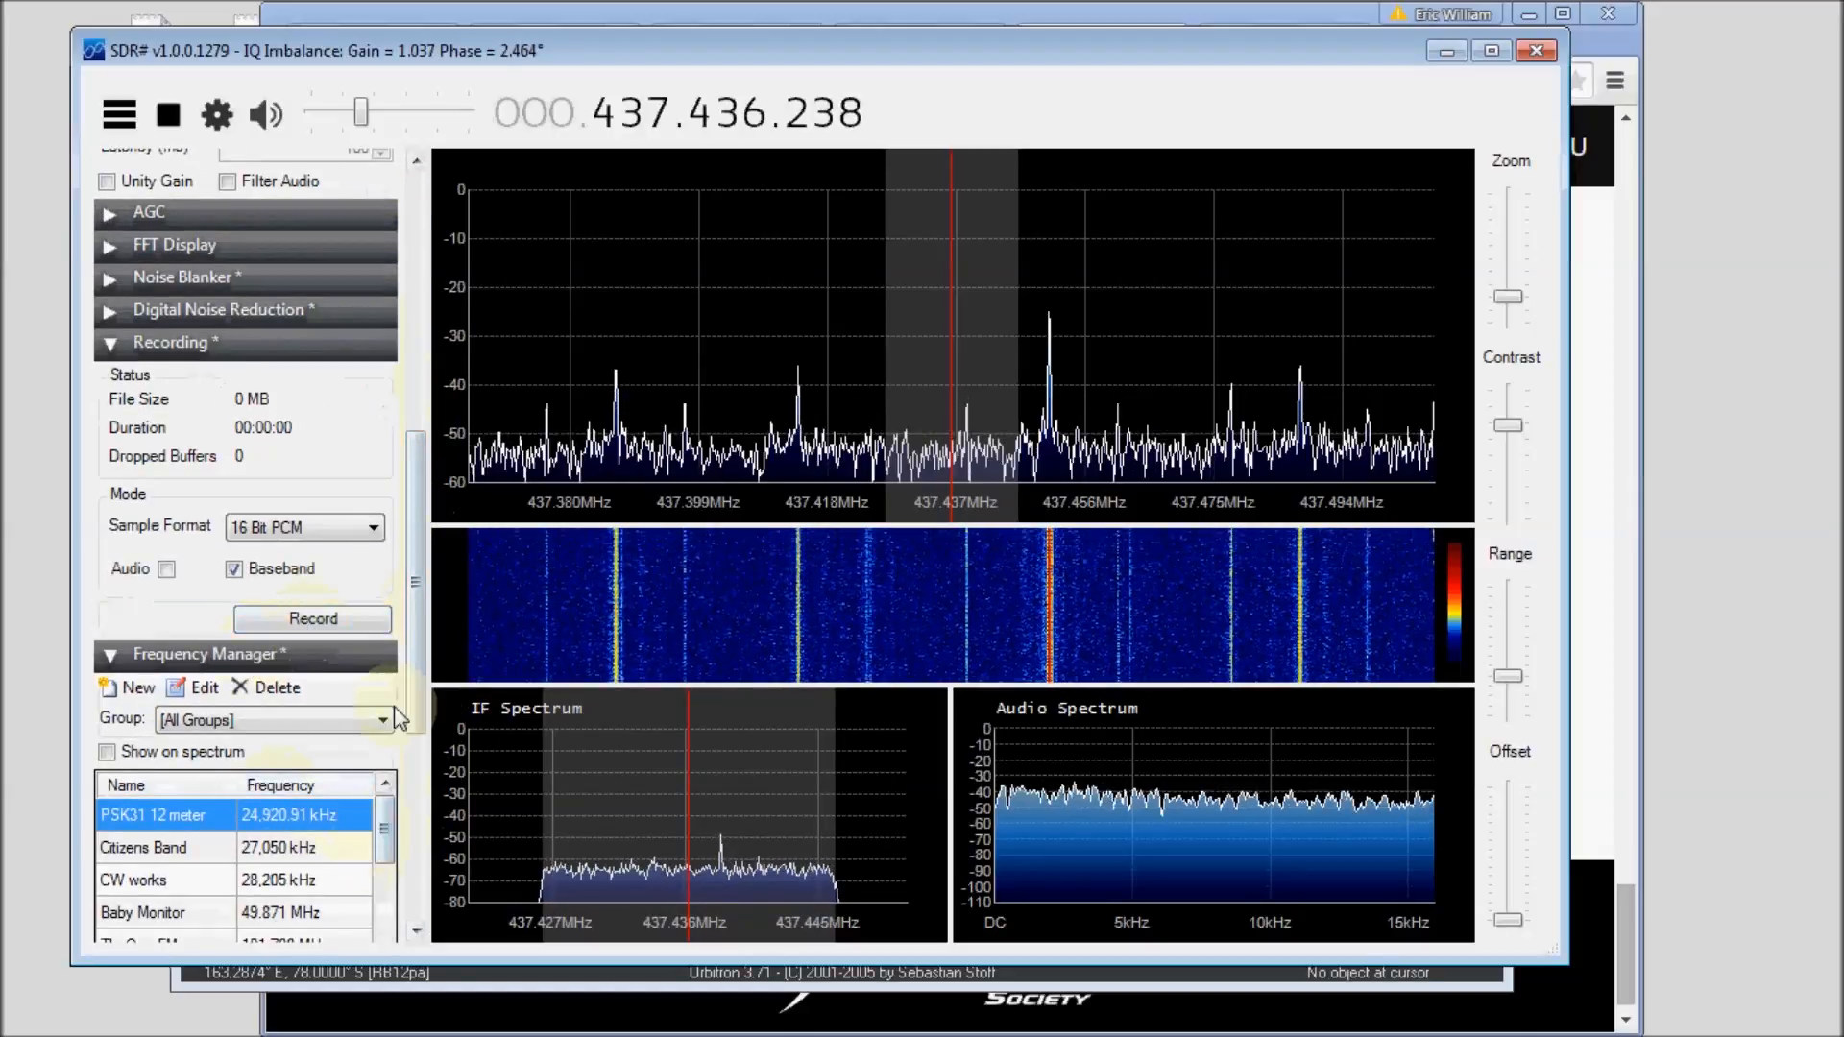
{"action": "left_click_drag", "start_coordinate": [418, 606], "coordinate": [400, 833]}
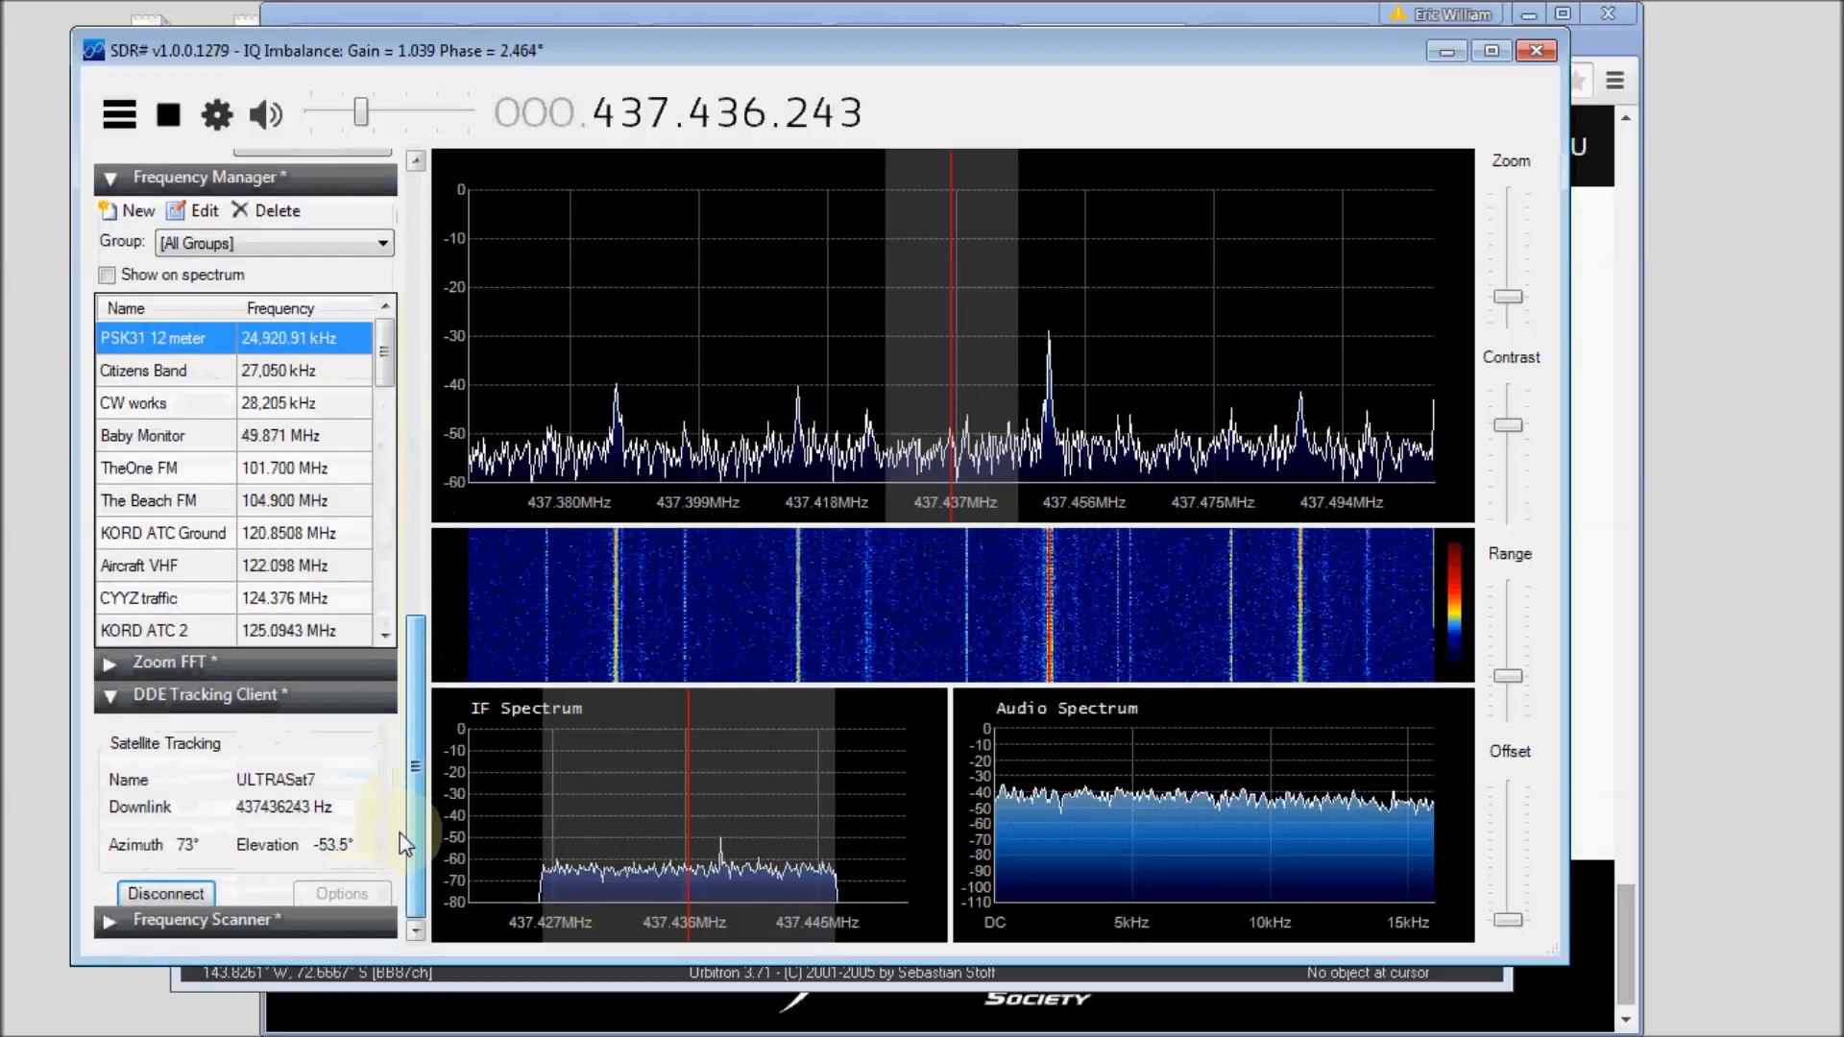